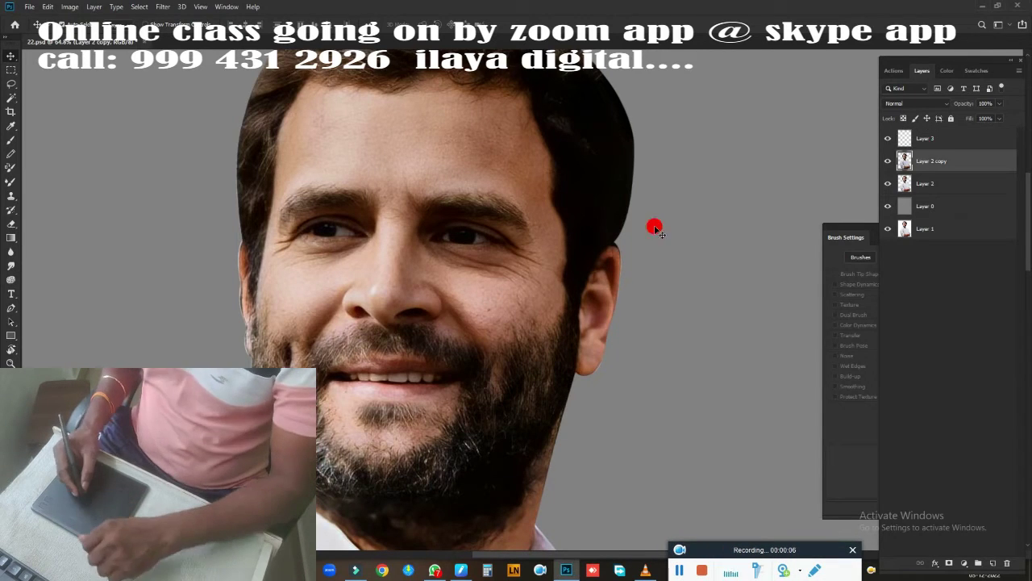
Zoom in on the nose and smudge the left nostril rim smooth with a small brush.
scroll(476, 279, up, 1)
scroll(505, 314, up, 2)
scroll(541, 288, up, 2)
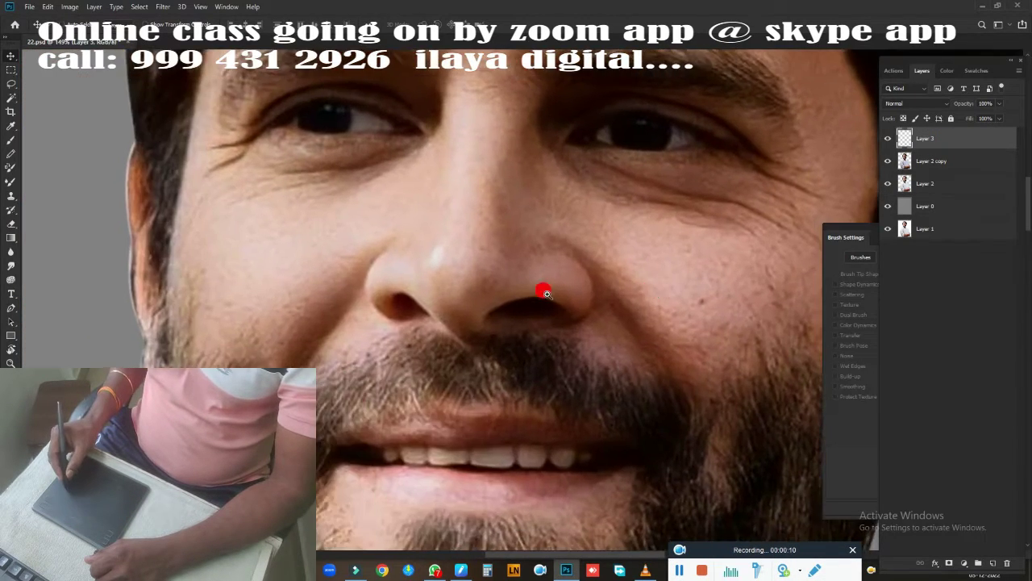
scroll(641, 302, up, 2)
mouse_move(641, 303)
mouse_down()
mouse_move(530, 288)
mouse_move(538, 299)
mouse_move(645, 266)
mouse_move(694, 274)
mouse_up()
key(bracketleft)
key(bracketleft)
key(bracketleft)
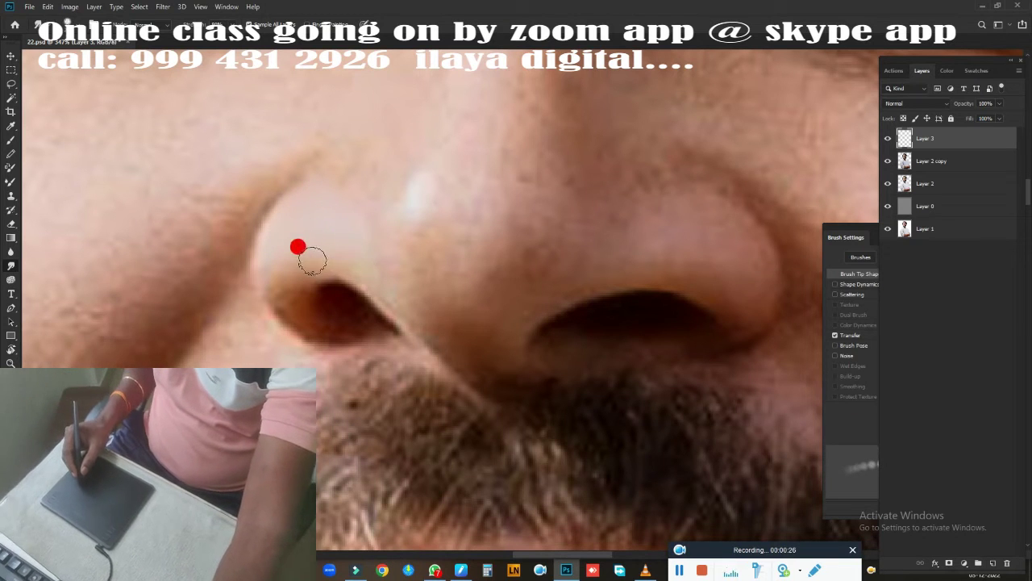
drag(277, 244, 266, 284)
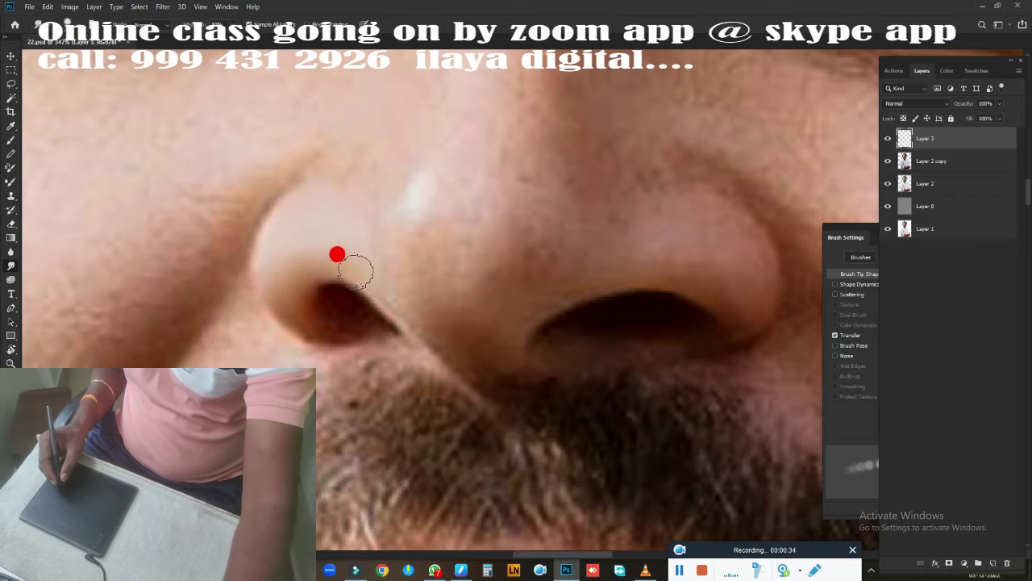
mouse_move(357, 270)
mouse_down()
mouse_move(289, 296)
mouse_move(336, 258)
mouse_move(296, 294)
mouse_up()
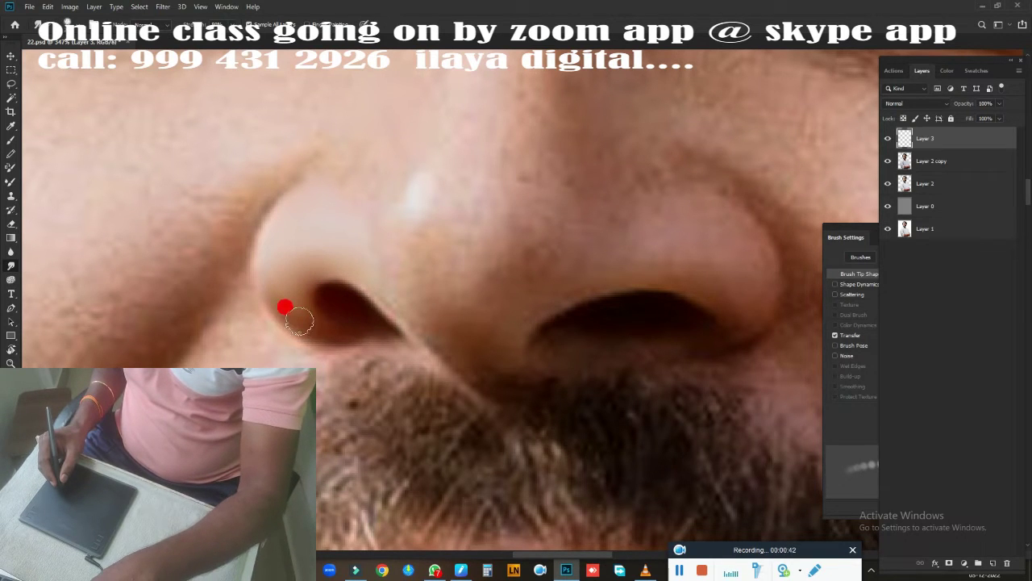
Blend the skin from the nostril into the cheek-to-nose crease.
drag(299, 321, 177, 338)
mouse_move(203, 305)
mouse_down()
mouse_move(208, 272)
mouse_move(277, 176)
mouse_move(336, 143)
mouse_up()
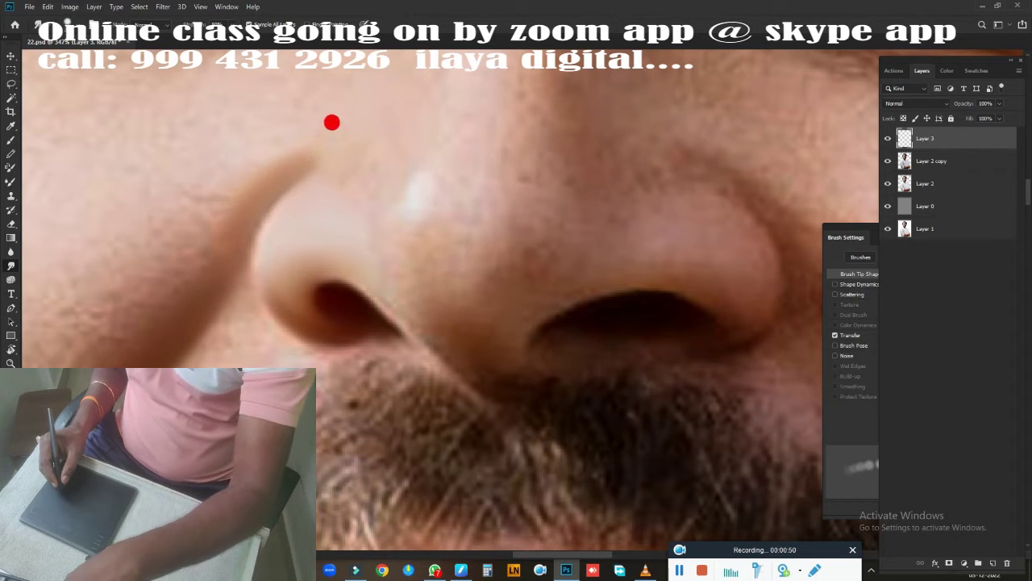
drag(298, 225, 295, 205)
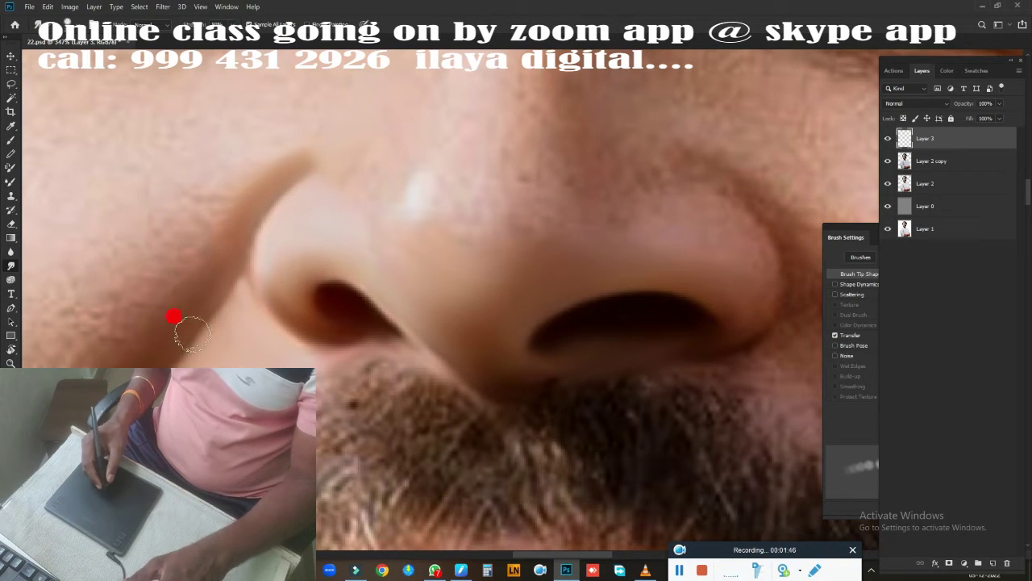
Move the view across to the right nostril, zoom back out and select the Eraser.
scroll(539, 320, right, 4)
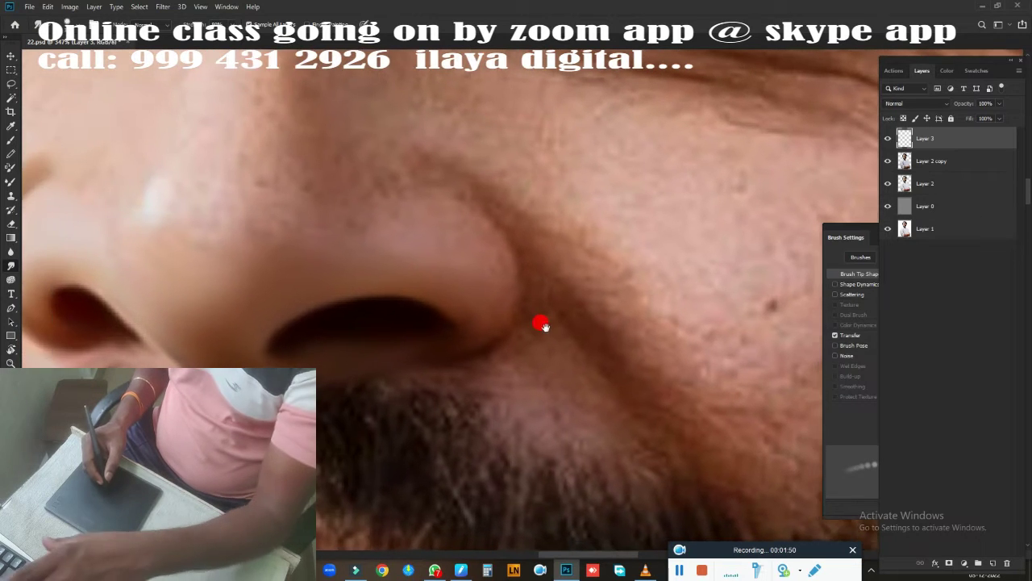
scroll(457, 225, right, 1)
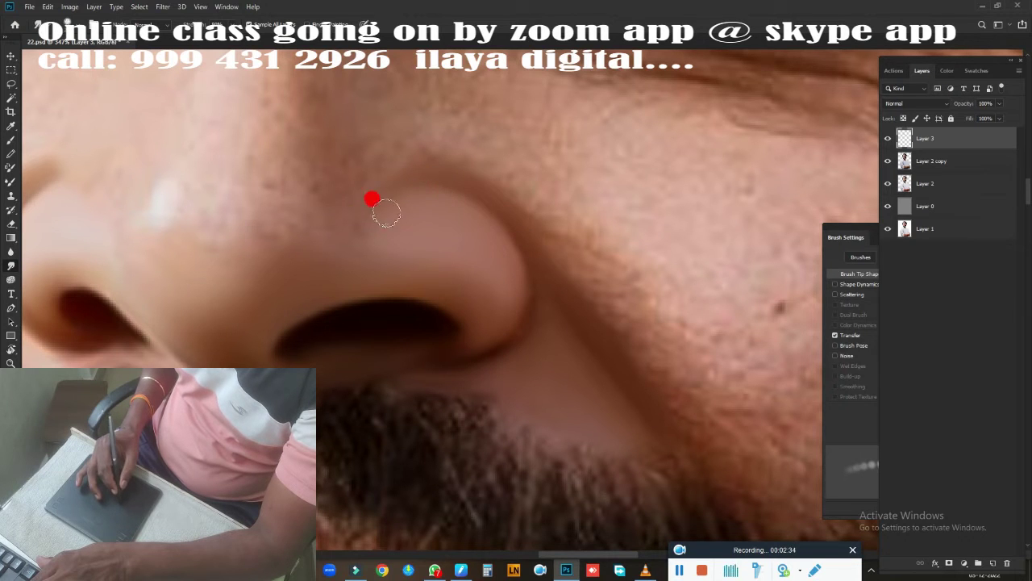
scroll(619, 422, down, 2)
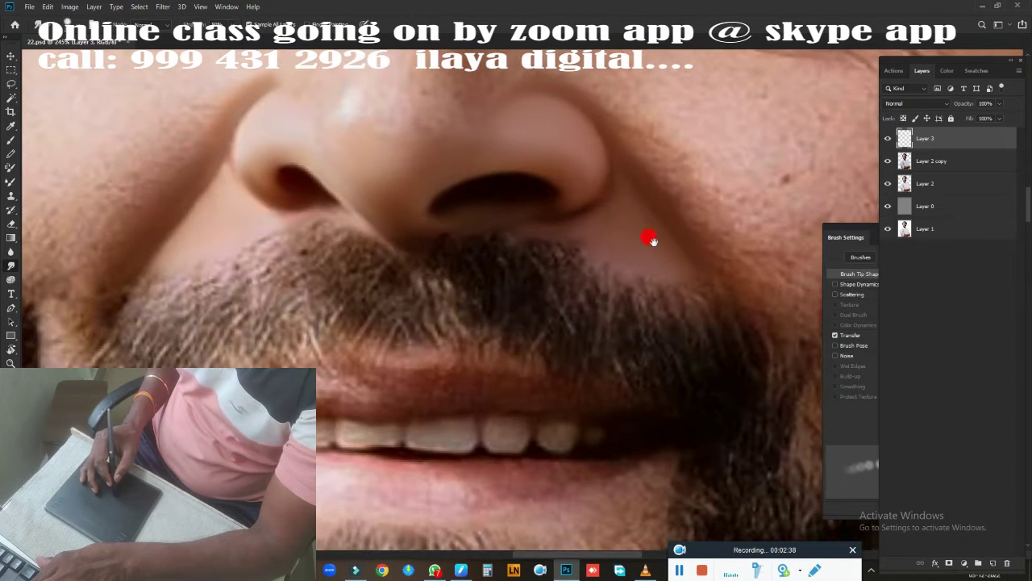
key(e)
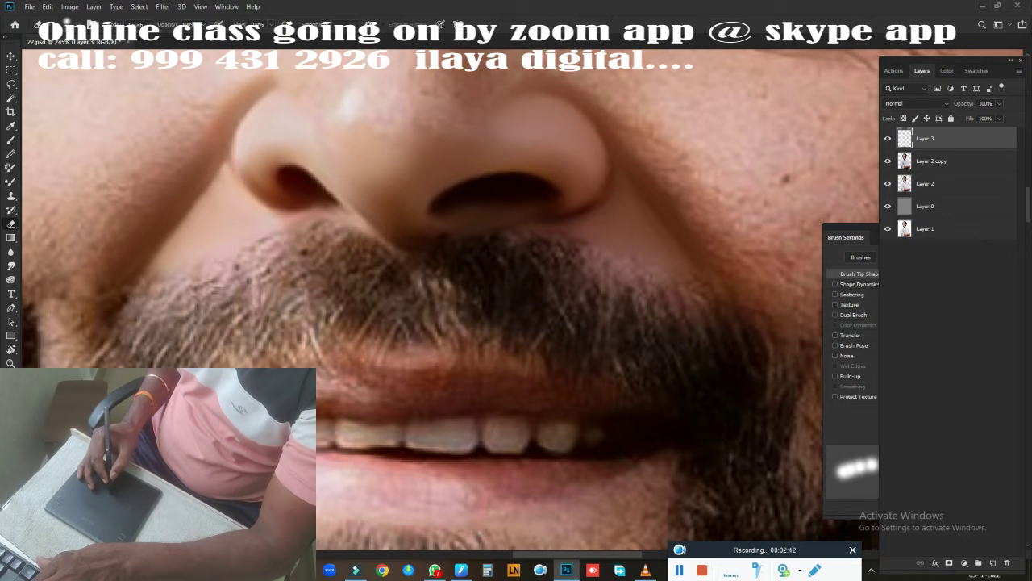
Select the Brush tool with a soft brush preset.
scroll(565, 355, down, 1)
key(b)
right_click(438, 214)
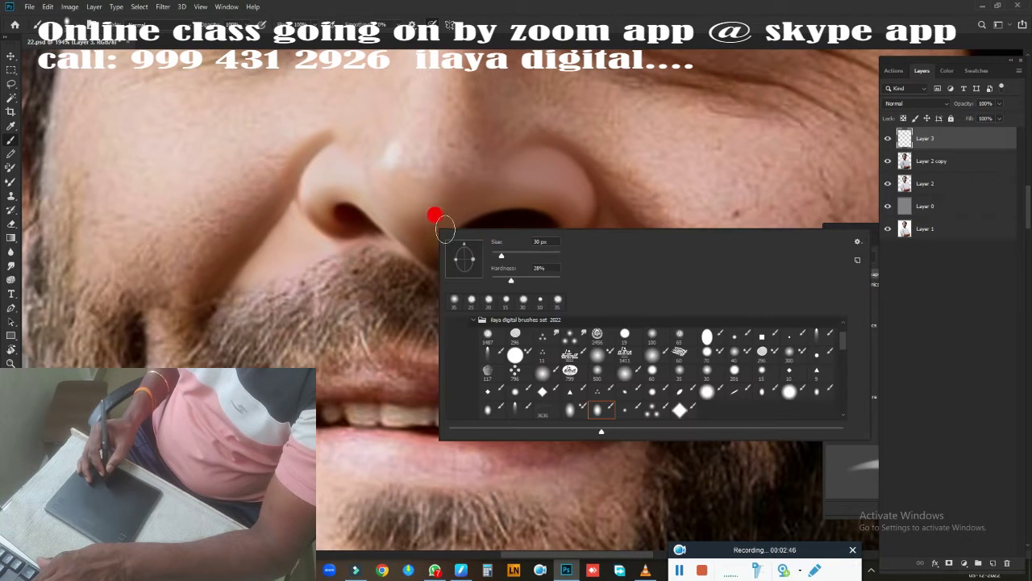
double_click(604, 330)
Darken the left nostril edge and smooth the cheek-to-nose edge beside it.
scroll(571, 269, up, 3)
scroll(571, 269, up, 2)
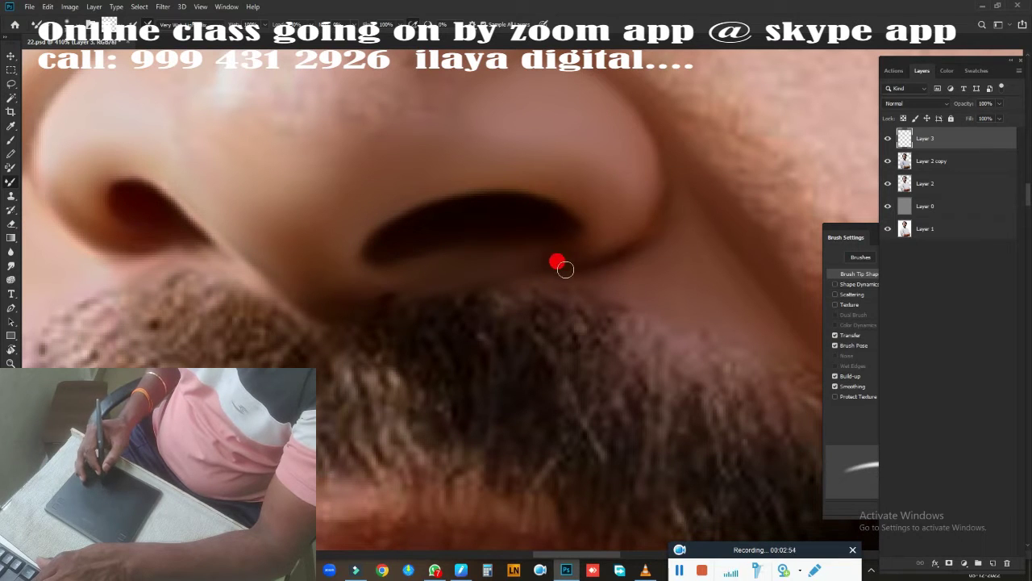
drag(653, 208, 508, 347)
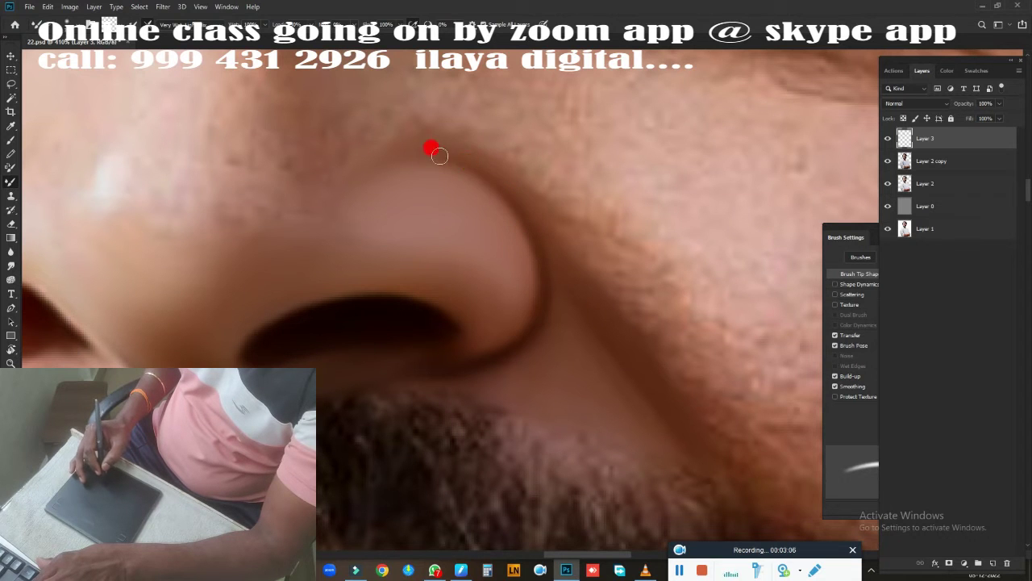
mouse_move(383, 217)
mouse_down()
mouse_move(279, 237)
mouse_move(347, 138)
mouse_up()
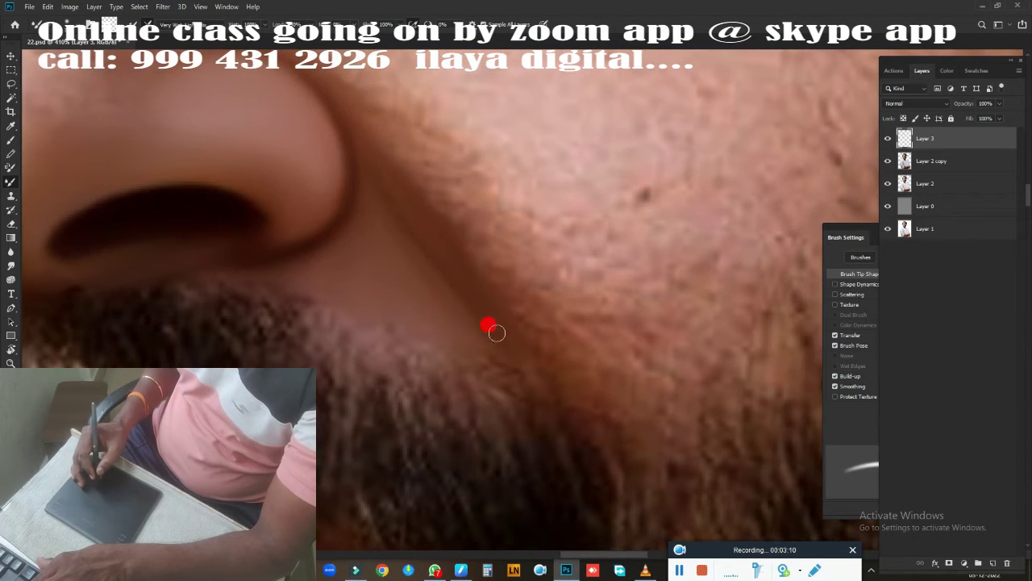
scroll(393, 322, down, 5)
scroll(489, 295, up, 5)
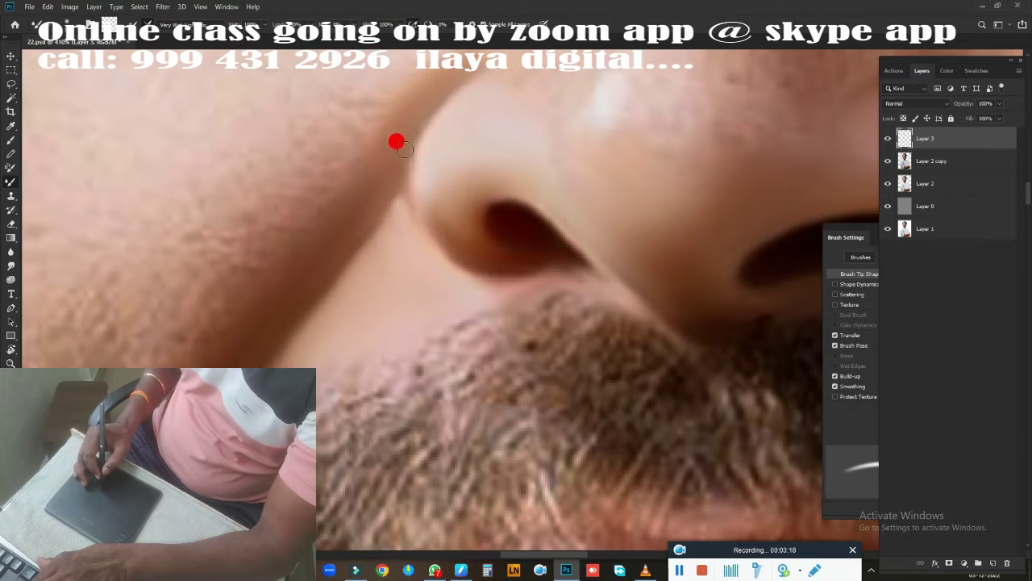
drag(400, 203, 416, 229)
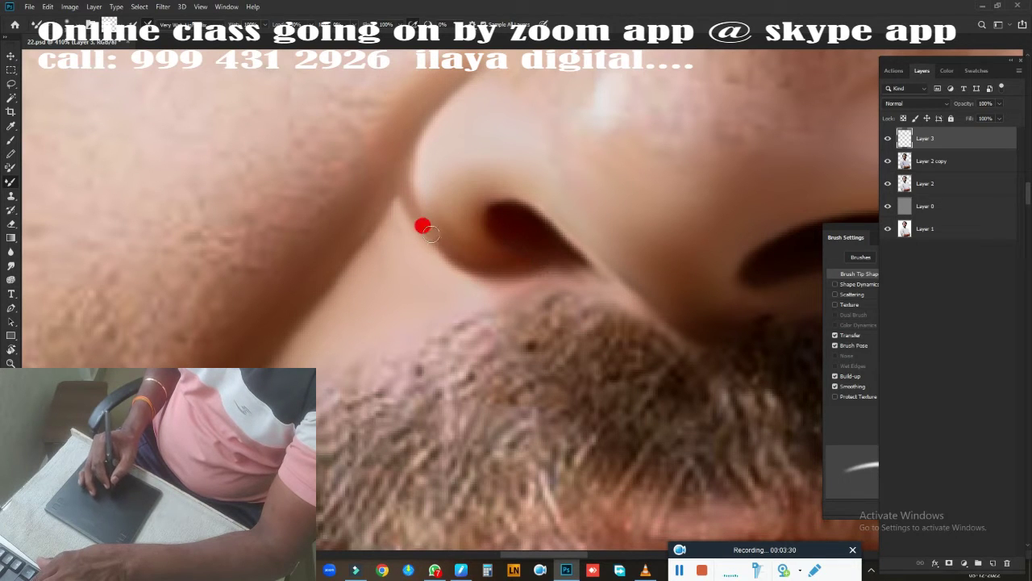
drag(410, 123, 368, 222)
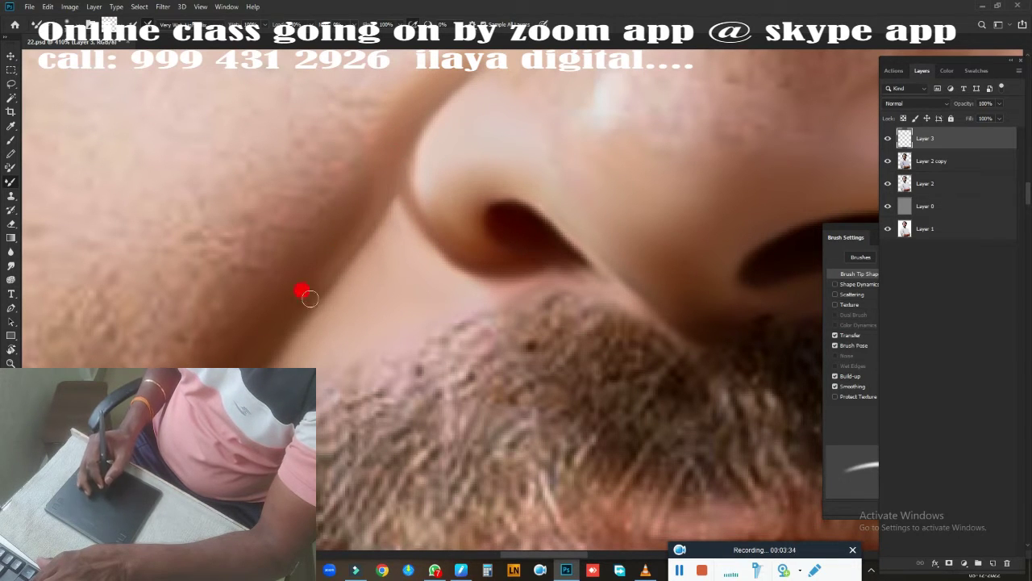
drag(309, 298, 372, 207)
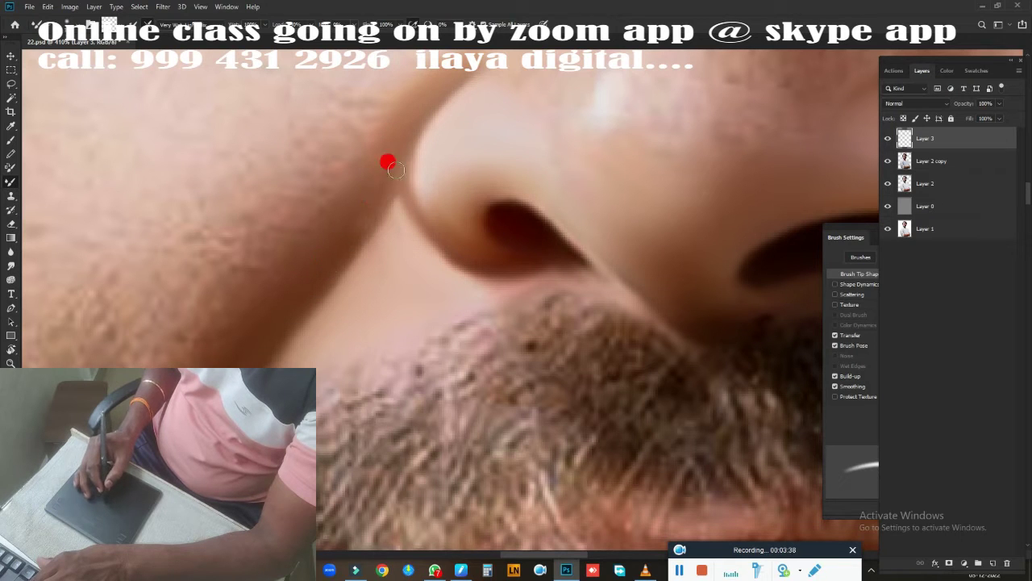
mouse_move(592, 312)
mouse_down()
mouse_move(380, 406)
mouse_move(502, 311)
mouse_move(491, 323)
mouse_up()
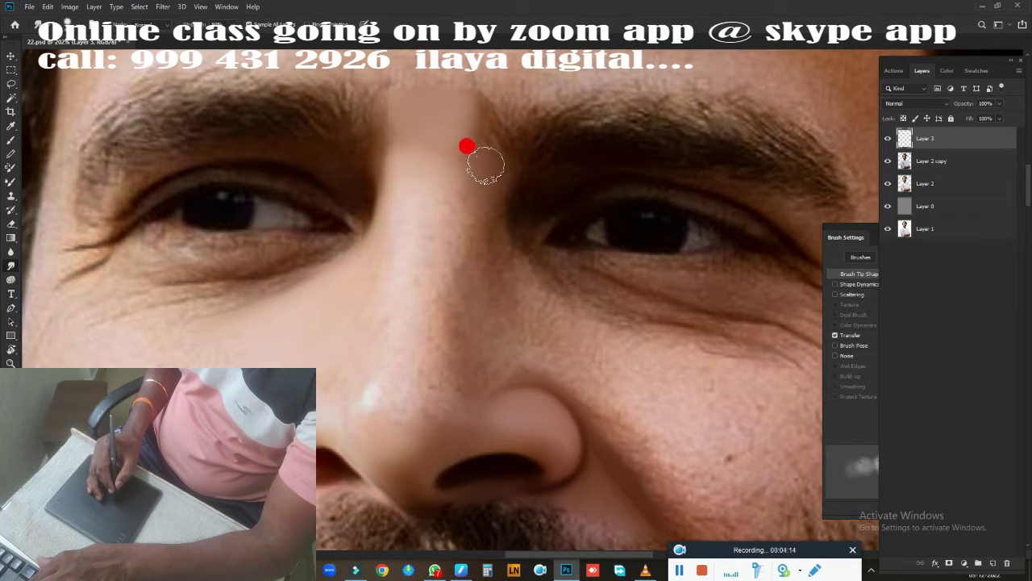
With a smaller Mixer Brush, blend away the wrinkles under the left eye.
key(bracketleft)
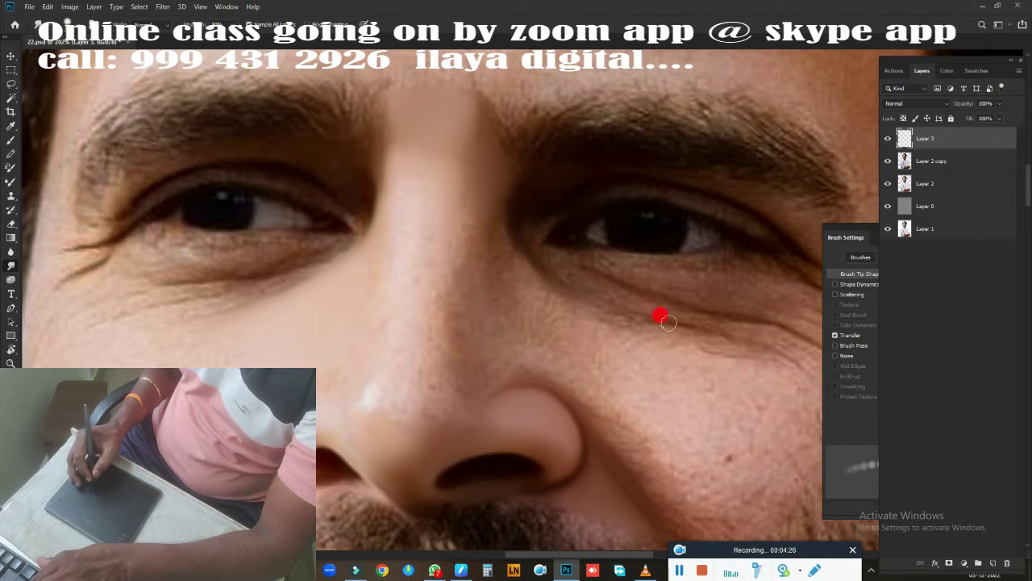
key(shift+b)
drag(590, 325, 442, 284)
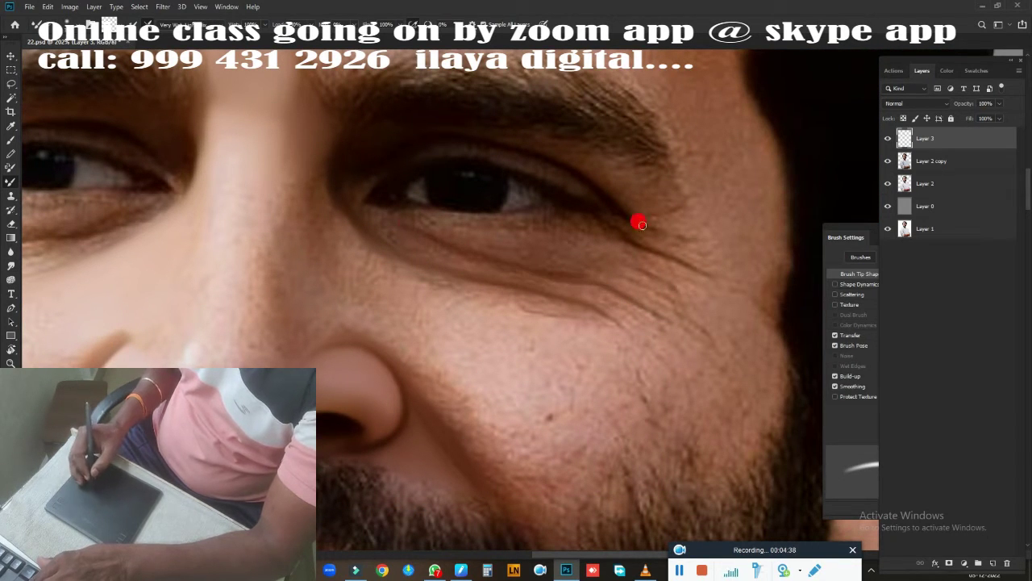
drag(500, 240, 579, 230)
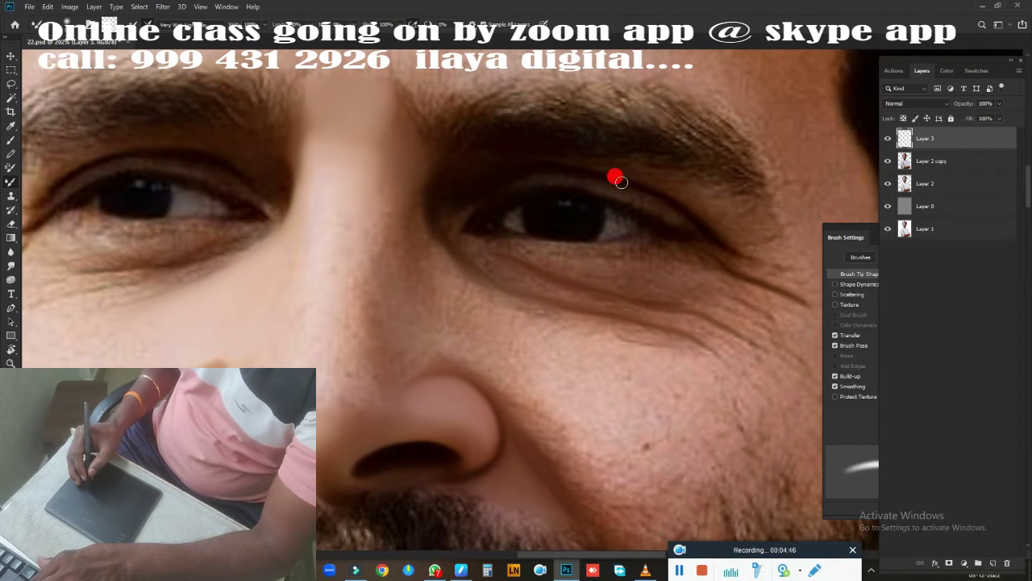
drag(695, 227, 539, 327)
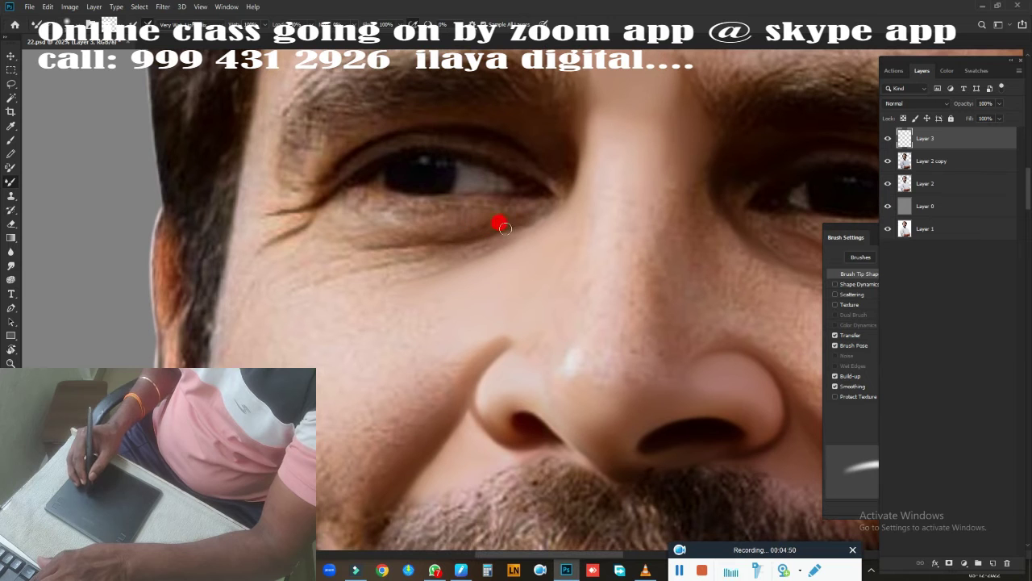
drag(504, 228, 373, 249)
drag(436, 252, 312, 245)
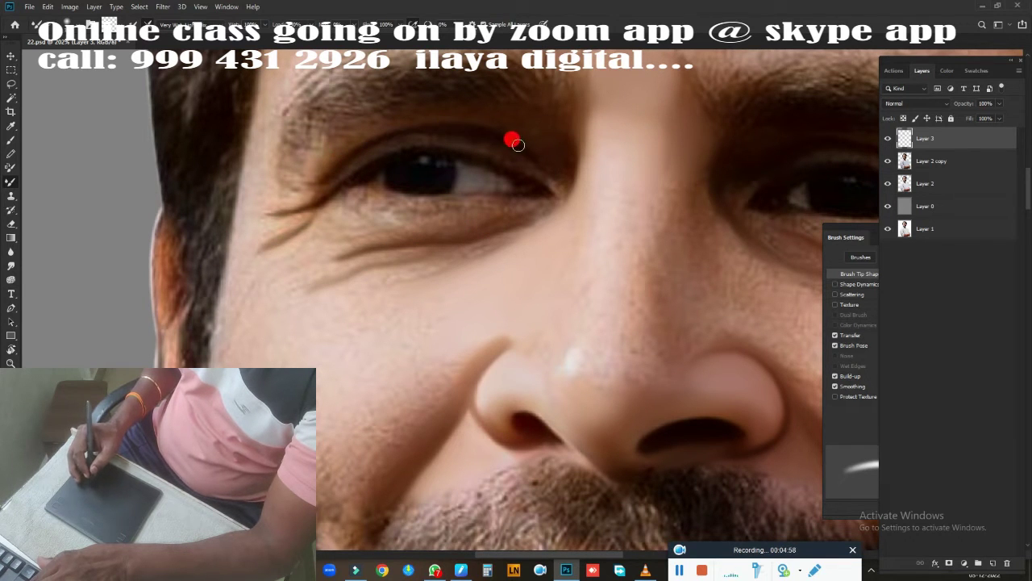
mouse_move(518, 226)
mouse_down()
mouse_move(392, 260)
mouse_move(415, 292)
mouse_move(468, 276)
mouse_move(582, 278)
mouse_move(539, 270)
mouse_up()
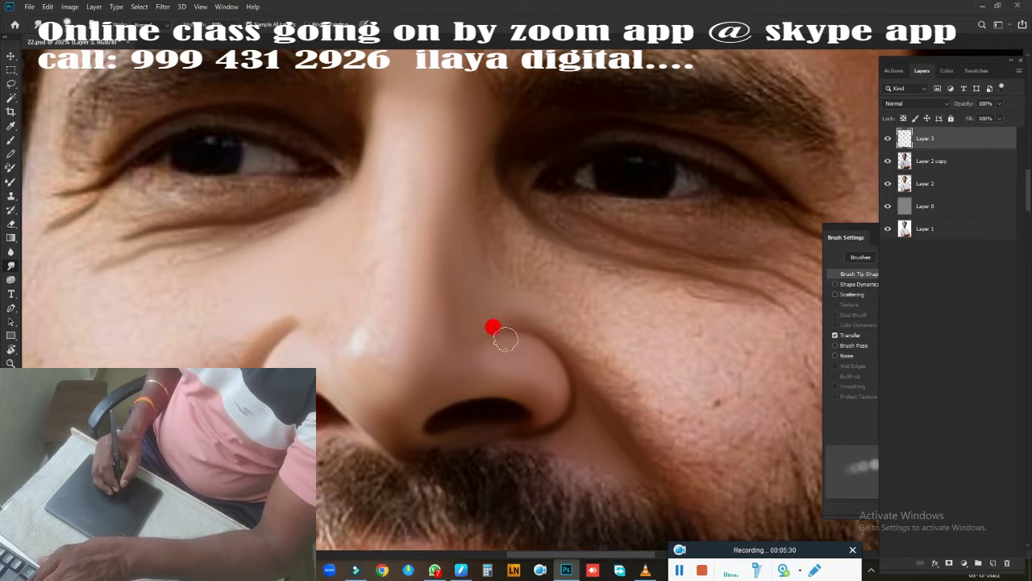
With a larger brush, smooth the highlight and skin along the nose bridge.
key(])
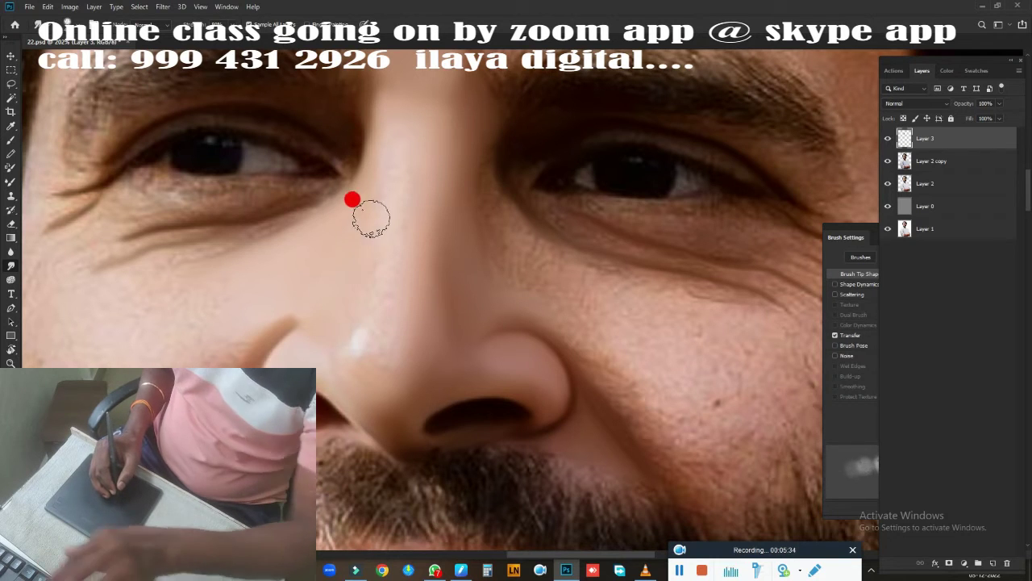
mouse_move(341, 338)
mouse_down()
mouse_move(394, 288)
mouse_move(403, 163)
mouse_move(376, 272)
mouse_move(379, 330)
mouse_move(399, 110)
mouse_move(438, 171)
mouse_move(477, 143)
mouse_up()
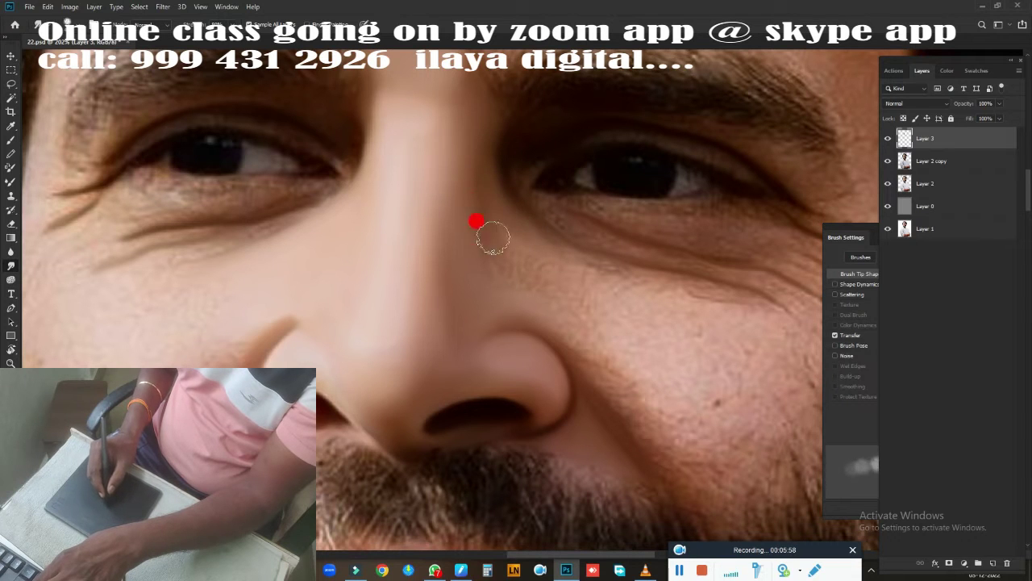
mouse_move(461, 222)
mouse_down()
mouse_move(493, 234)
mouse_move(461, 180)
mouse_up()
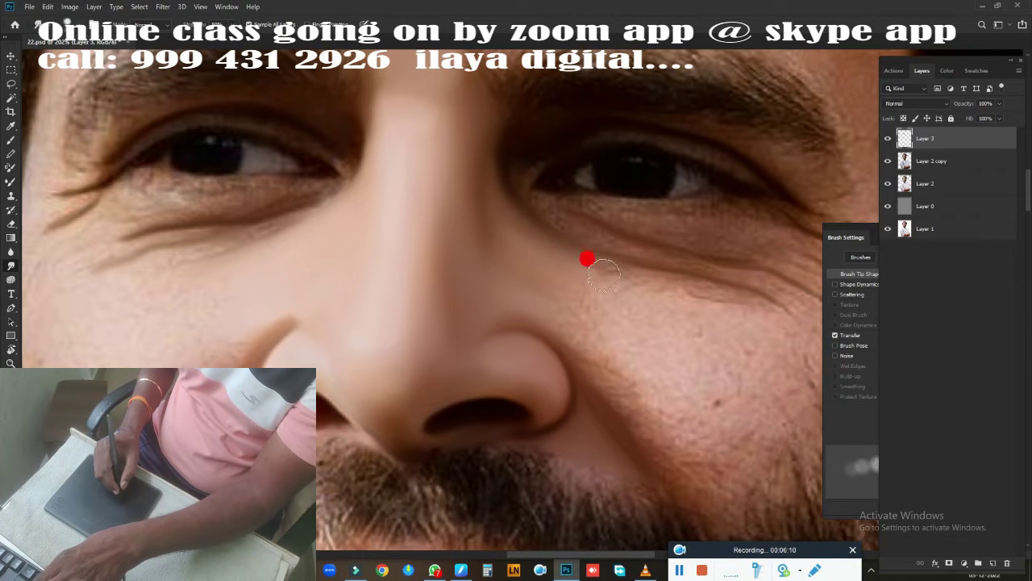
mouse_move(738, 313)
mouse_down()
mouse_move(772, 318)
mouse_move(748, 317)
mouse_up()
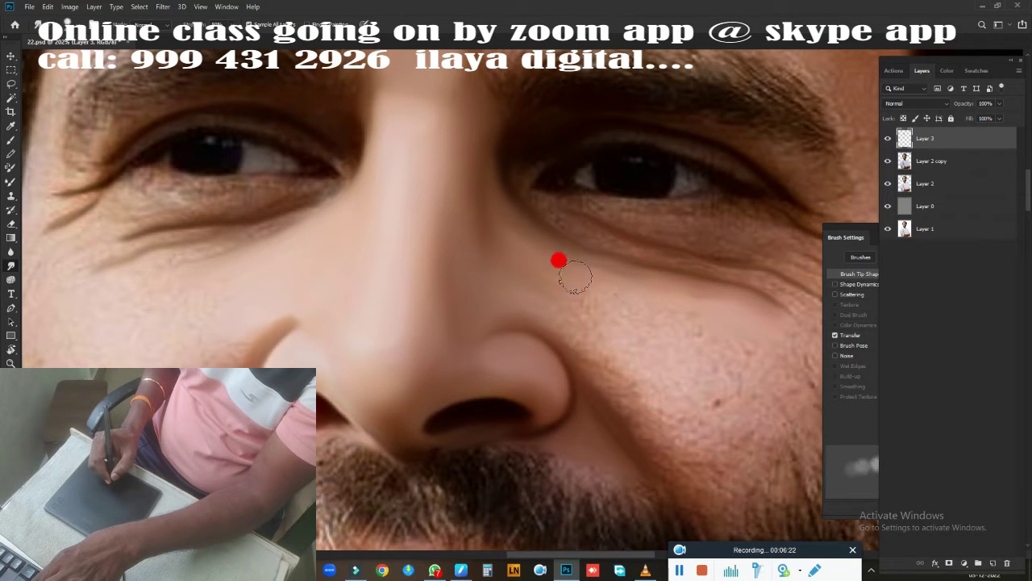
drag(501, 202, 473, 186)
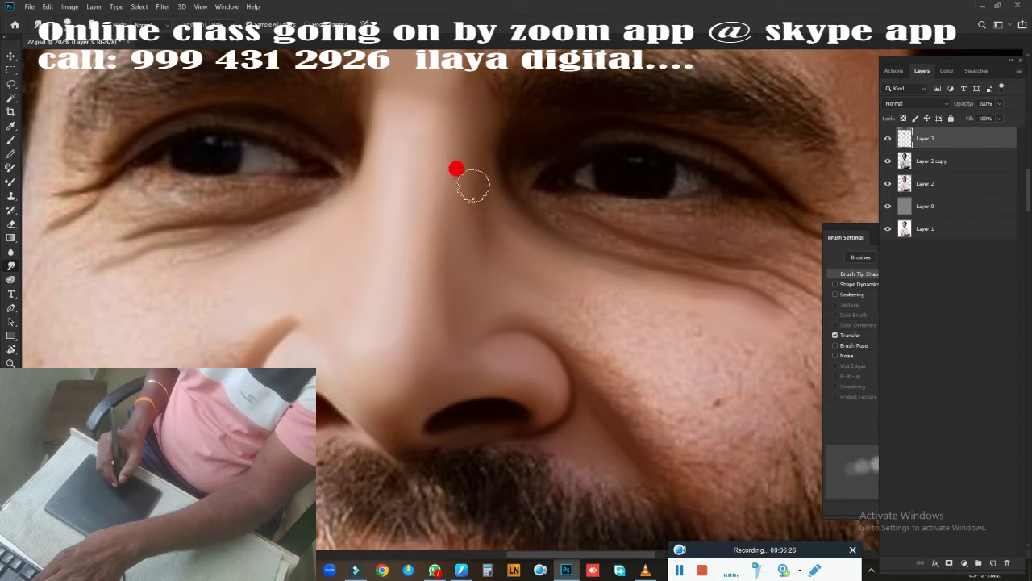
Soften the under-eye wrinkles, lower eyelid and outer eye corner skin.
drag(544, 273, 409, 346)
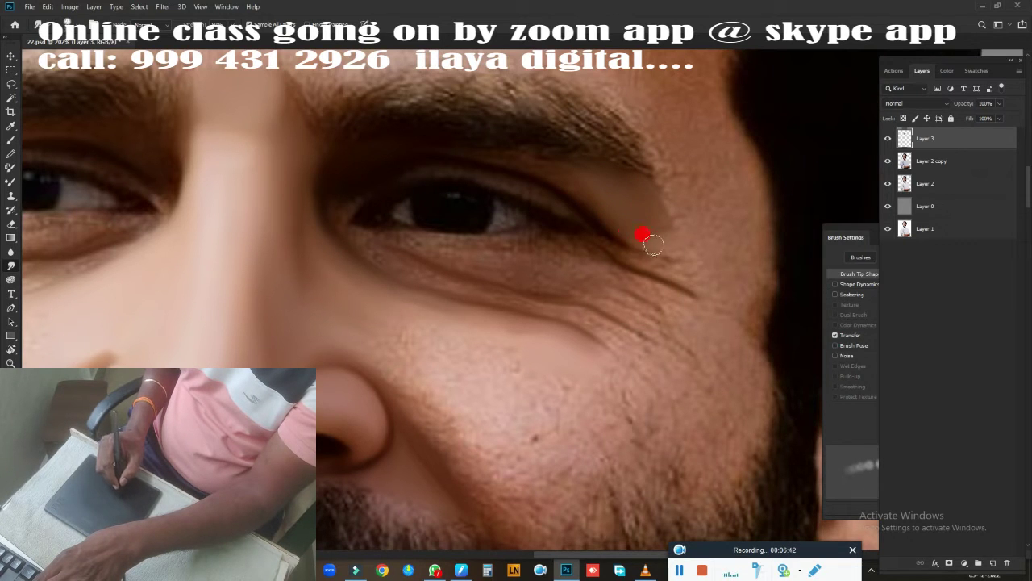
mouse_move(661, 248)
mouse_down()
mouse_move(683, 270)
mouse_move(647, 261)
mouse_move(667, 233)
mouse_up()
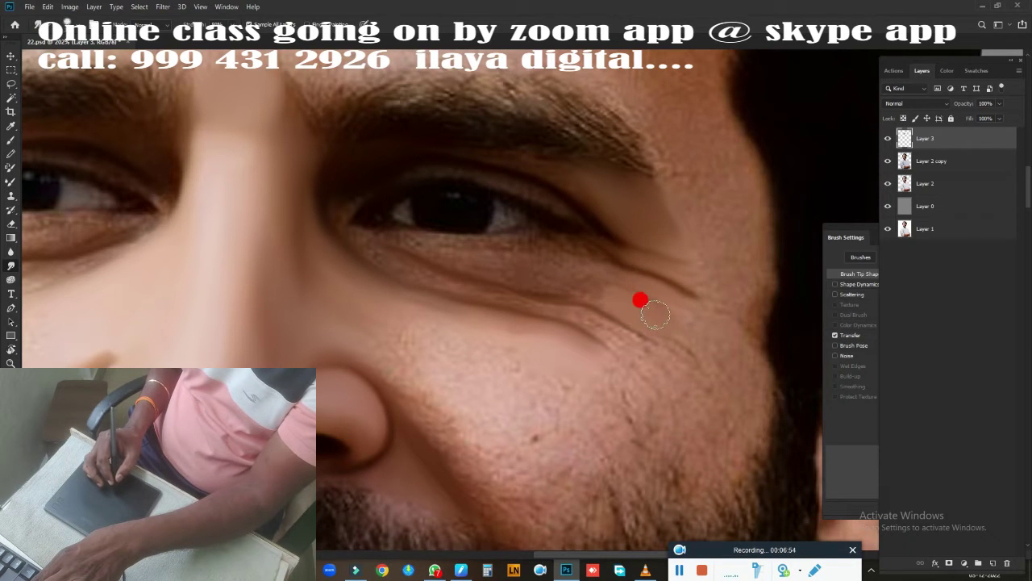
drag(655, 314, 626, 343)
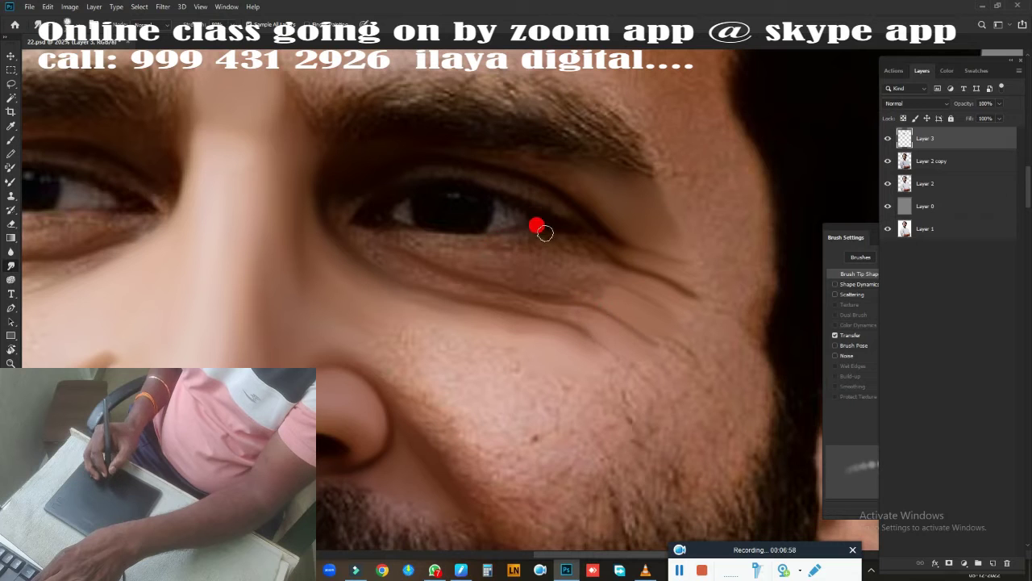
drag(545, 233, 524, 240)
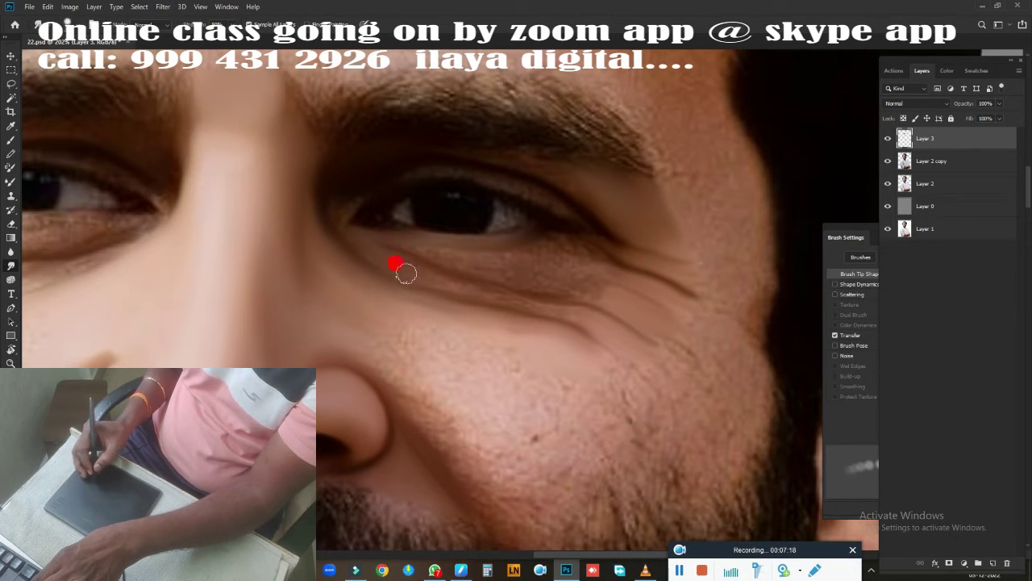
drag(594, 319, 467, 293)
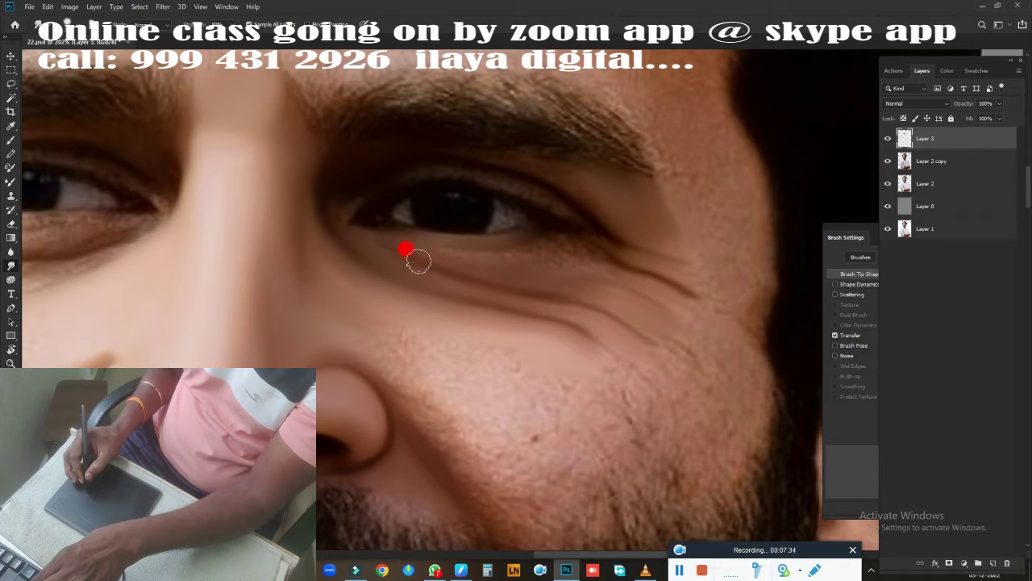
mouse_move(417, 260)
mouse_down()
mouse_move(624, 299)
mouse_move(565, 245)
mouse_move(613, 267)
mouse_move(555, 243)
mouse_move(460, 255)
mouse_move(530, 247)
mouse_up()
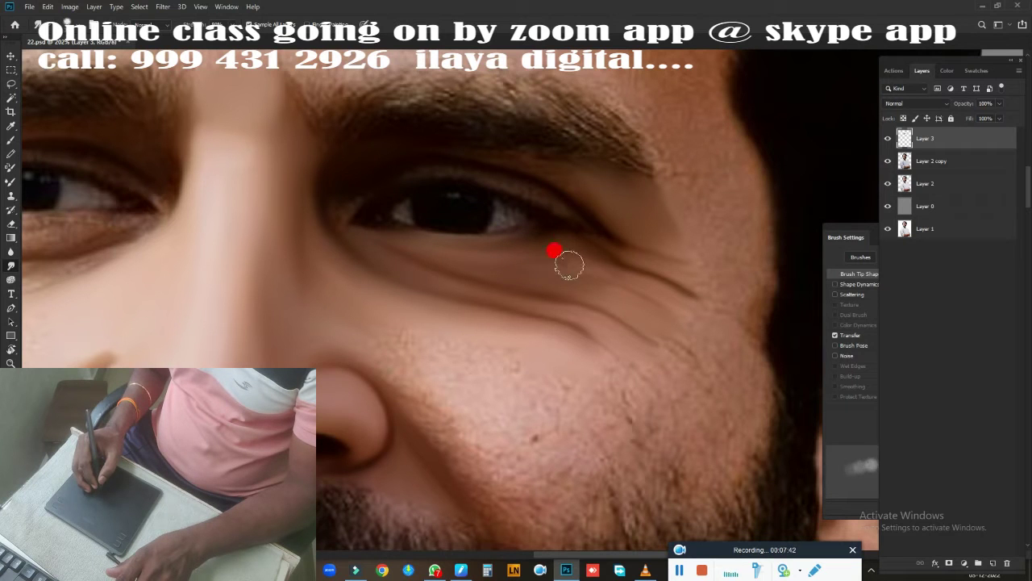
mouse_move(588, 259)
mouse_down()
mouse_move(597, 237)
mouse_move(608, 244)
mouse_up()
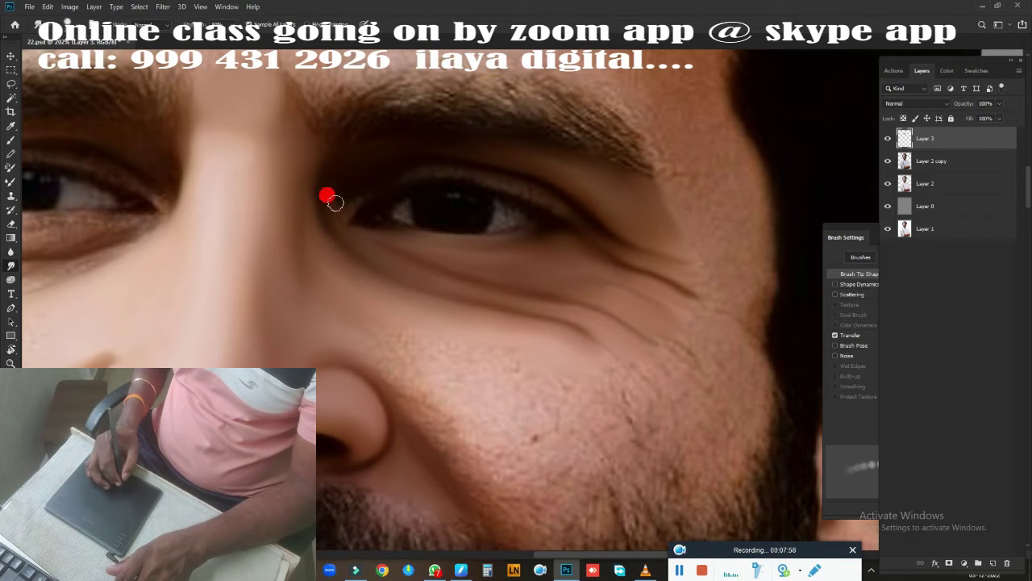
Smooth the skin along the brow, inner brow and temple above it.
drag(336, 202, 362, 172)
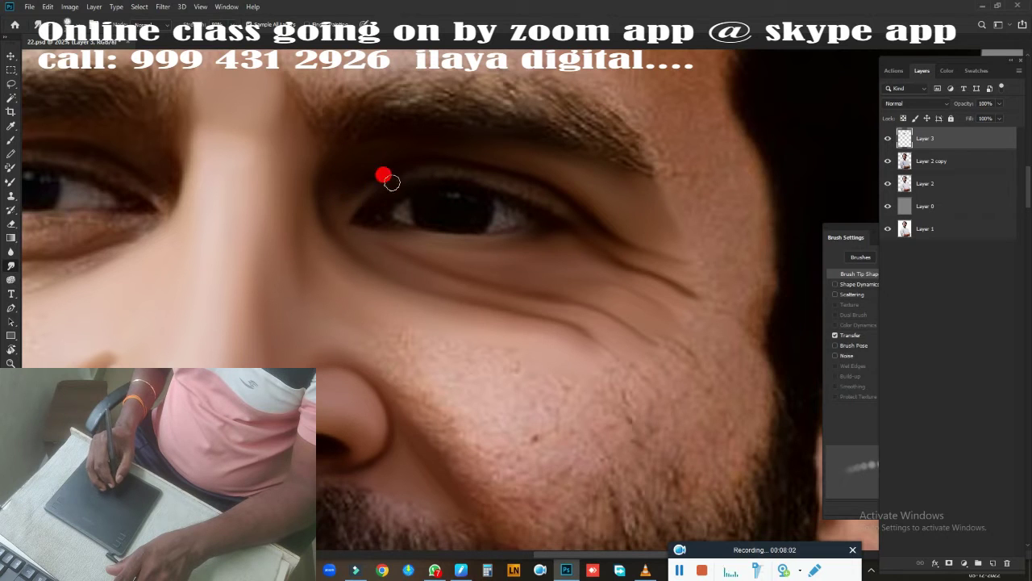
mouse_move(393, 177)
mouse_down()
mouse_move(438, 169)
mouse_move(336, 202)
mouse_move(334, 186)
mouse_move(370, 152)
mouse_move(357, 153)
mouse_move(314, 191)
mouse_move(394, 225)
mouse_up()
mouse_move(482, 181)
mouse_down()
mouse_move(553, 196)
mouse_move(569, 217)
mouse_move(521, 185)
mouse_move(413, 172)
mouse_up()
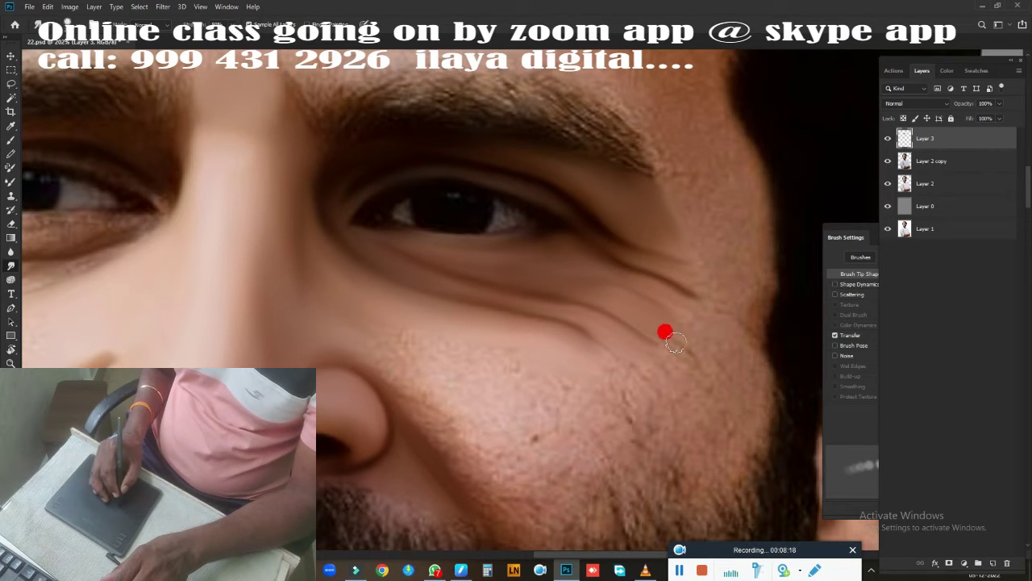
drag(676, 342, 574, 392)
mouse_move(564, 207)
mouse_down()
mouse_move(588, 206)
mouse_move(616, 270)
mouse_move(624, 346)
mouse_move(608, 362)
mouse_move(596, 308)
mouse_move(554, 272)
mouse_move(567, 270)
mouse_move(560, 237)
mouse_move(597, 349)
mouse_move(592, 412)
mouse_move(583, 367)
mouse_move(553, 392)
mouse_move(597, 433)
mouse_move(546, 272)
mouse_up()
Smooth the nose crease down toward the beard and the cheek skin.
drag(307, 233, 339, 220)
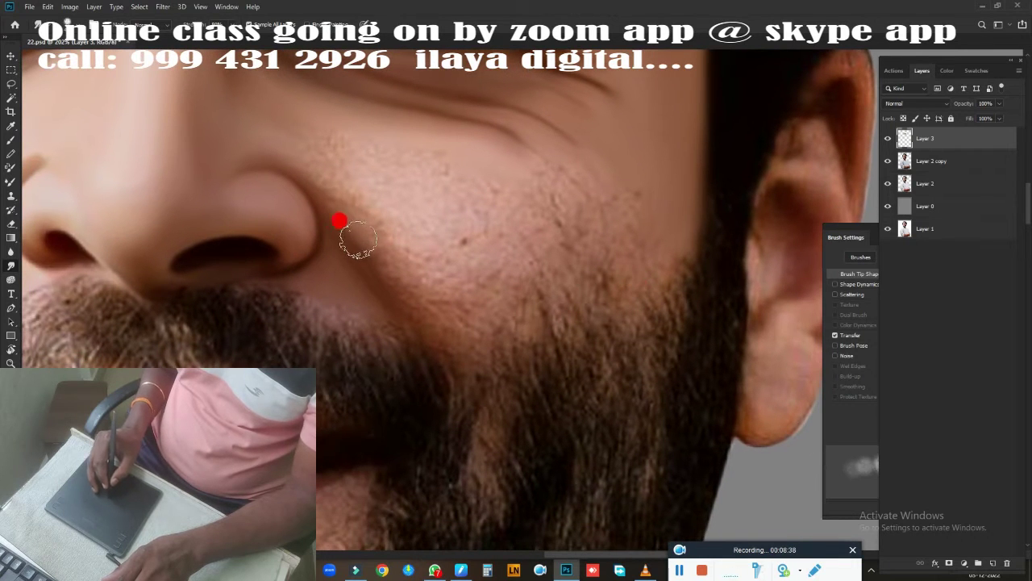
drag(382, 269, 337, 210)
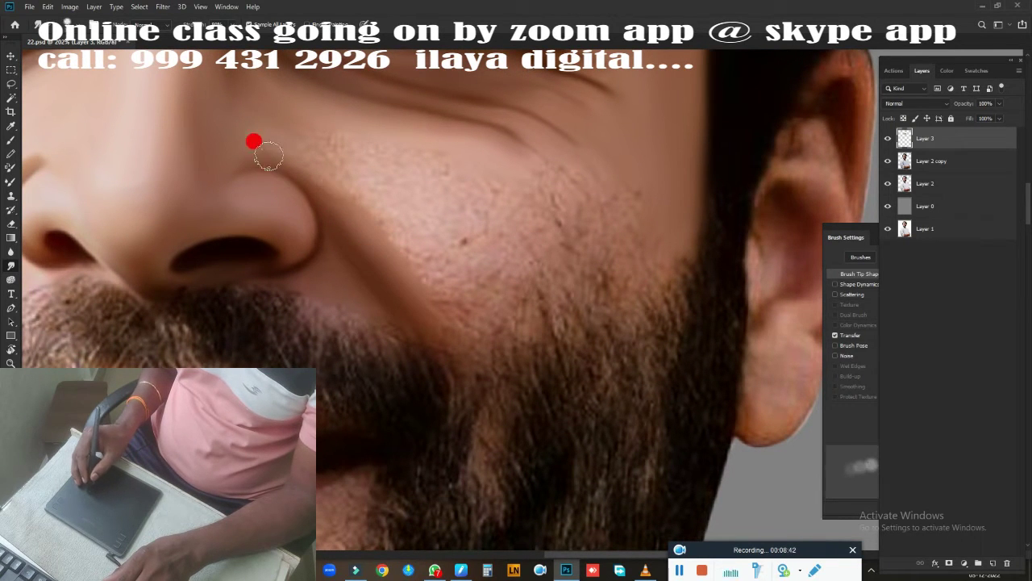
mouse_move(353, 245)
mouse_down()
mouse_move(423, 329)
mouse_move(489, 315)
mouse_move(468, 250)
mouse_move(487, 305)
mouse_move(456, 285)
mouse_move(435, 310)
mouse_move(470, 348)
mouse_move(498, 354)
mouse_move(502, 392)
mouse_move(460, 346)
mouse_move(555, 212)
mouse_move(565, 201)
mouse_move(525, 265)
mouse_move(636, 207)
mouse_move(634, 260)
mouse_move(641, 213)
mouse_move(512, 341)
mouse_move(481, 455)
mouse_move(484, 431)
mouse_move(512, 460)
mouse_move(507, 342)
mouse_move(500, 424)
mouse_move(534, 350)
mouse_move(358, 153)
mouse_move(309, 132)
mouse_move(482, 175)
mouse_move(462, 118)
mouse_up()
mouse_move(476, 259)
mouse_down()
mouse_move(438, 276)
mouse_move(468, 265)
mouse_move(437, 237)
mouse_move(466, 285)
mouse_up()
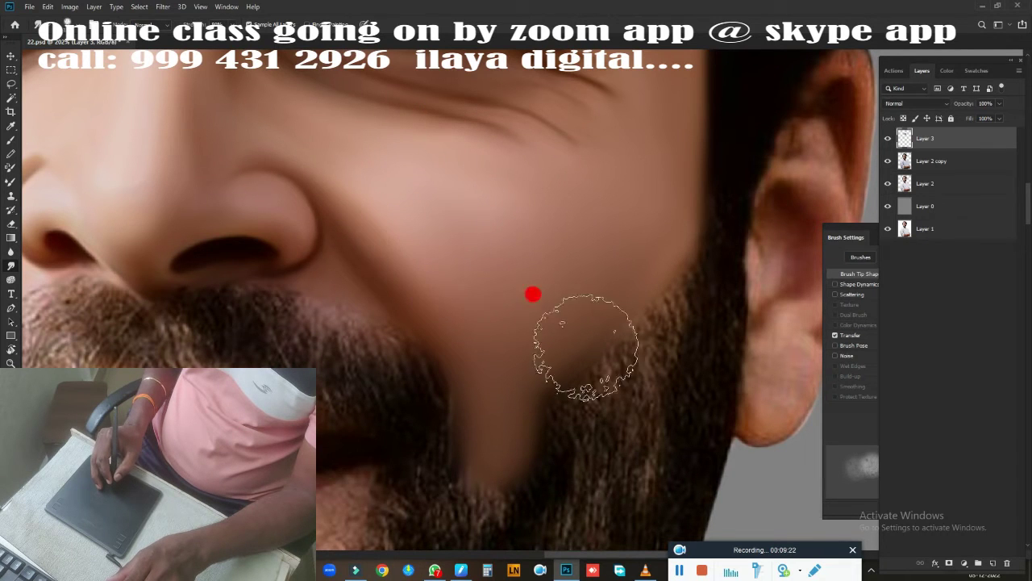
Erase the retouch along the chin contour to restore the beard texture.
key(e)
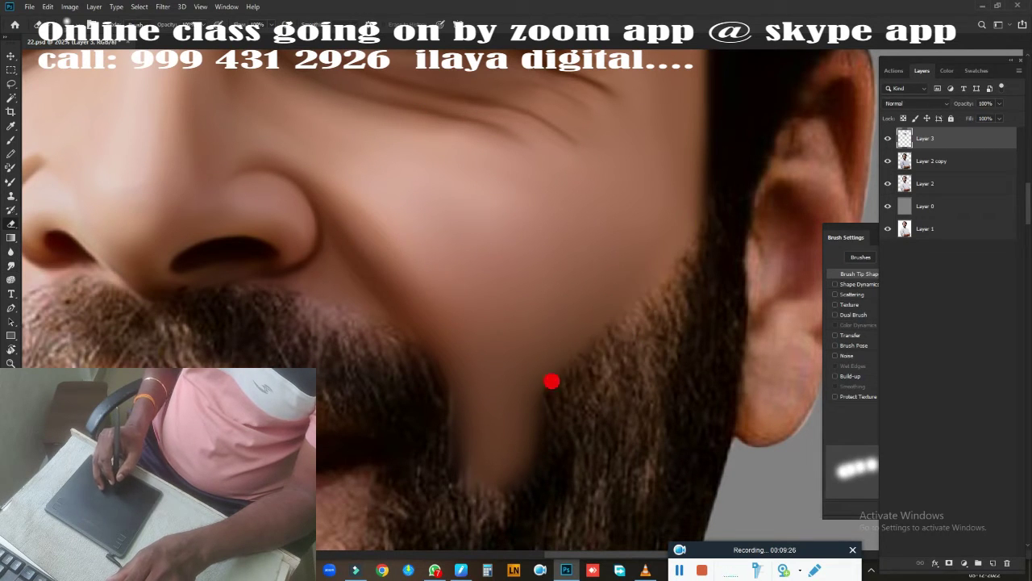
drag(552, 381, 494, 448)
mouse_move(402, 349)
mouse_down()
mouse_move(438, 486)
mouse_move(509, 444)
mouse_move(563, 347)
mouse_up()
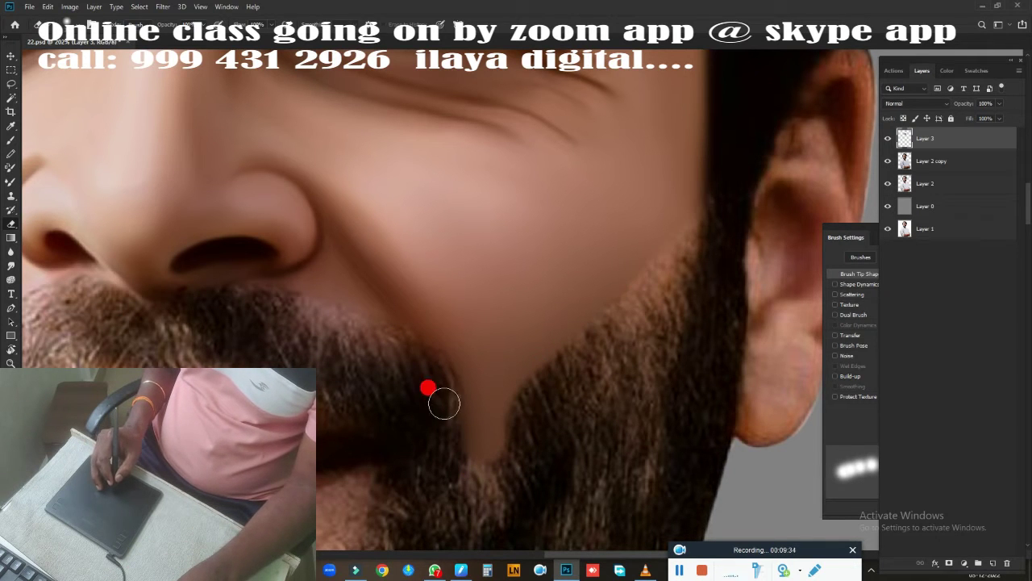
key(ctrl+0)
scroll(672, 450, up, 1)
Smooth the rough forehead skin with the blending brush.
scroll(565, 315, up, 2)
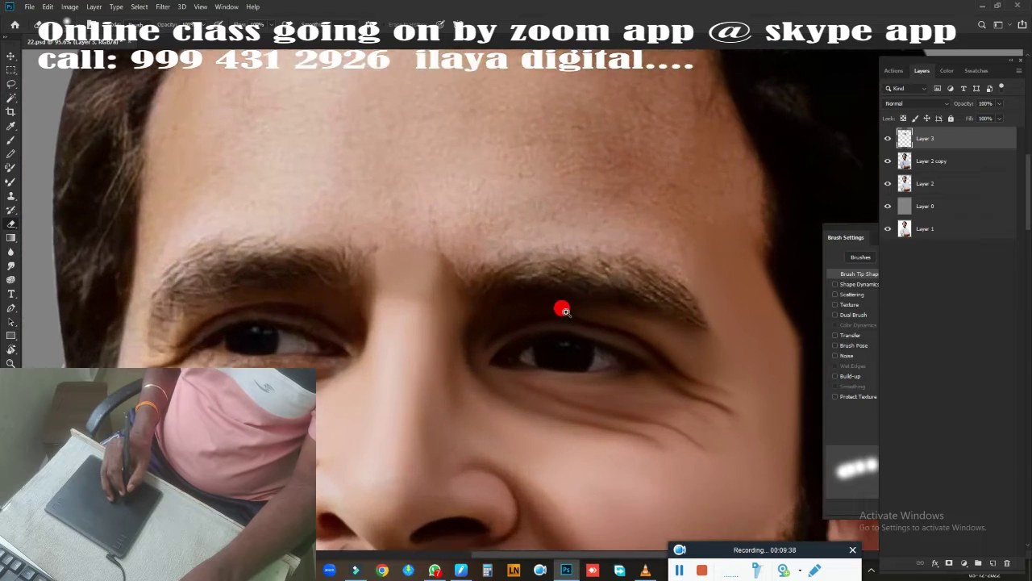
scroll(562, 307, up, 2)
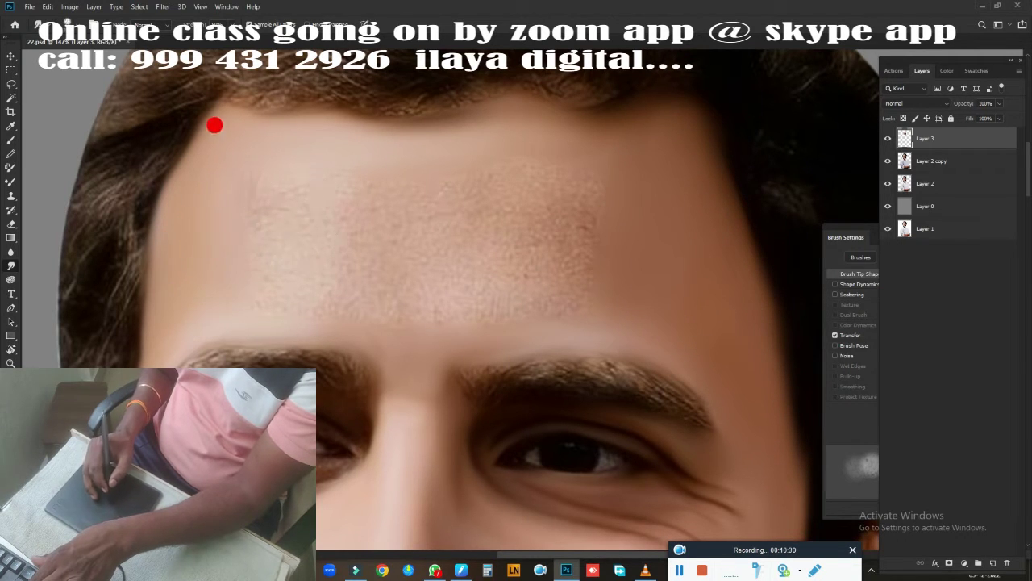
mouse_move(214, 124)
mouse_down()
mouse_move(378, 140)
mouse_move(541, 108)
mouse_move(296, 113)
mouse_move(519, 92)
mouse_move(398, 233)
mouse_move(539, 167)
mouse_move(440, 202)
mouse_move(268, 211)
mouse_up()
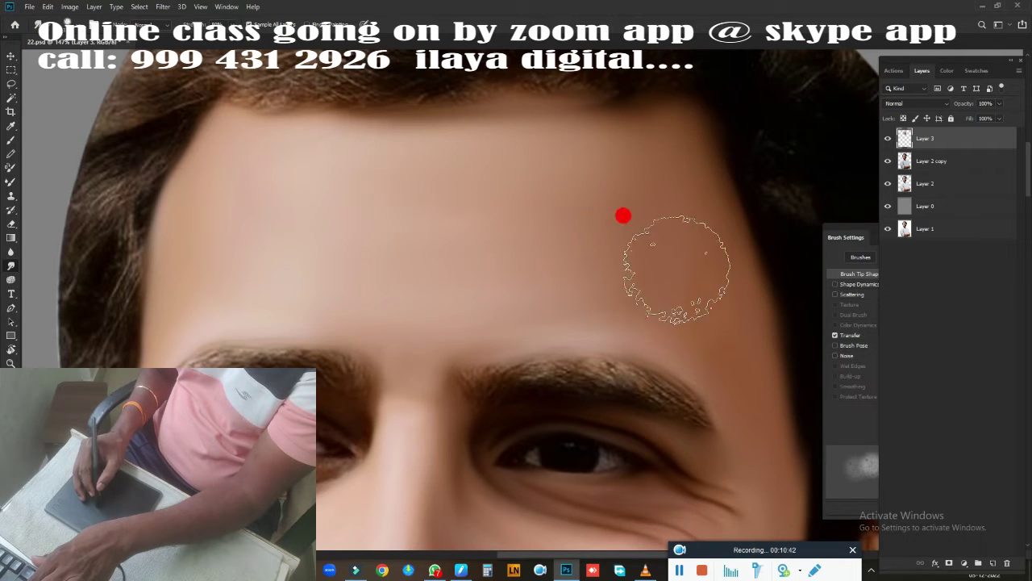
Erase the smoothing along the hairline so the hair texture stays crisp.
key(e)
scroll(512, 210, up, 2)
mouse_move(217, 143)
mouse_down()
mouse_move(398, 157)
mouse_move(701, 118)
mouse_move(485, 165)
mouse_move(214, 141)
mouse_up()
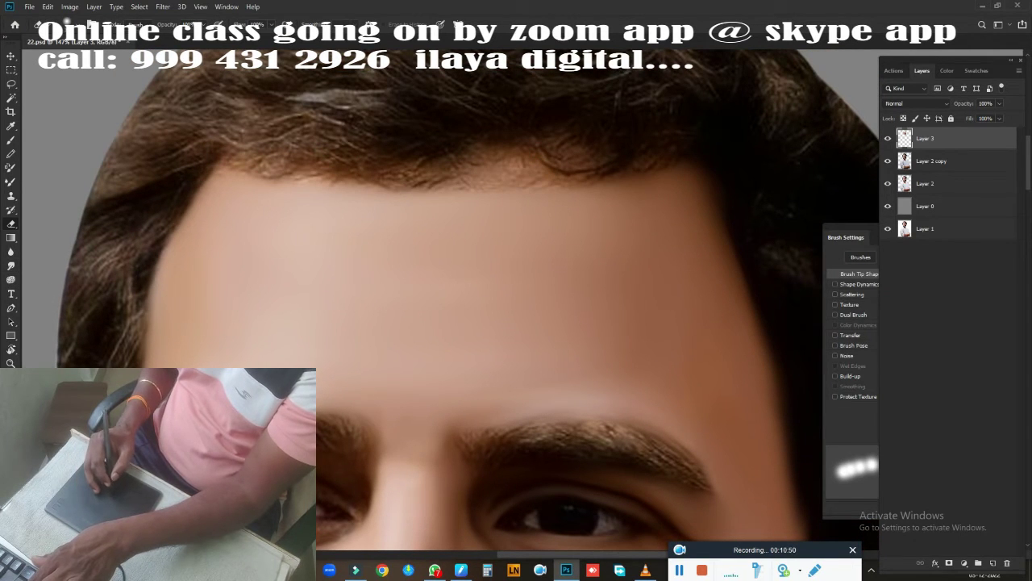
drag(772, 276, 686, 234)
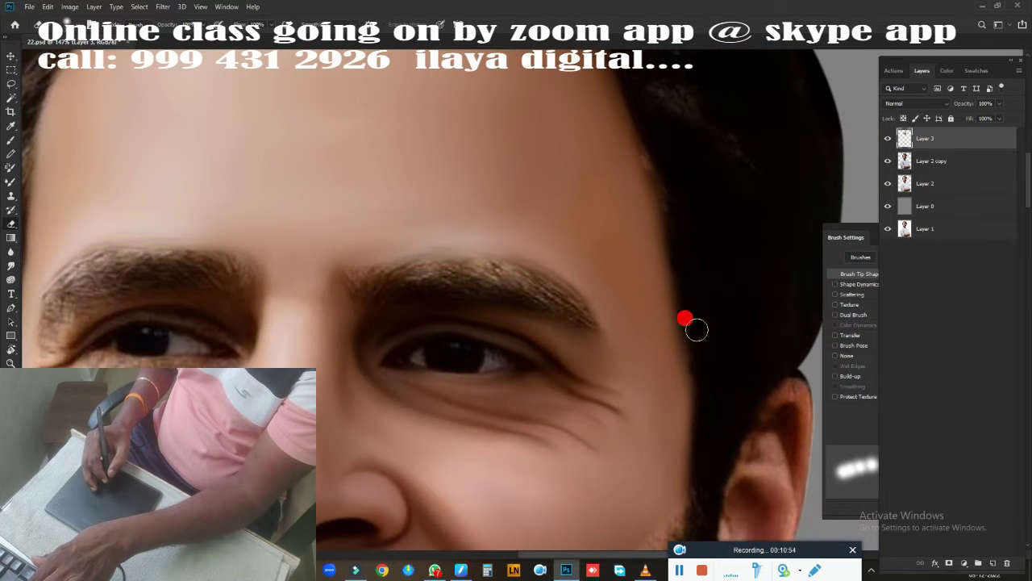
drag(691, 327, 816, 206)
scroll(398, 295, up, 2)
Soften the inner end of the eyebrow with a small Blur brush.
scroll(387, 230, up, 1)
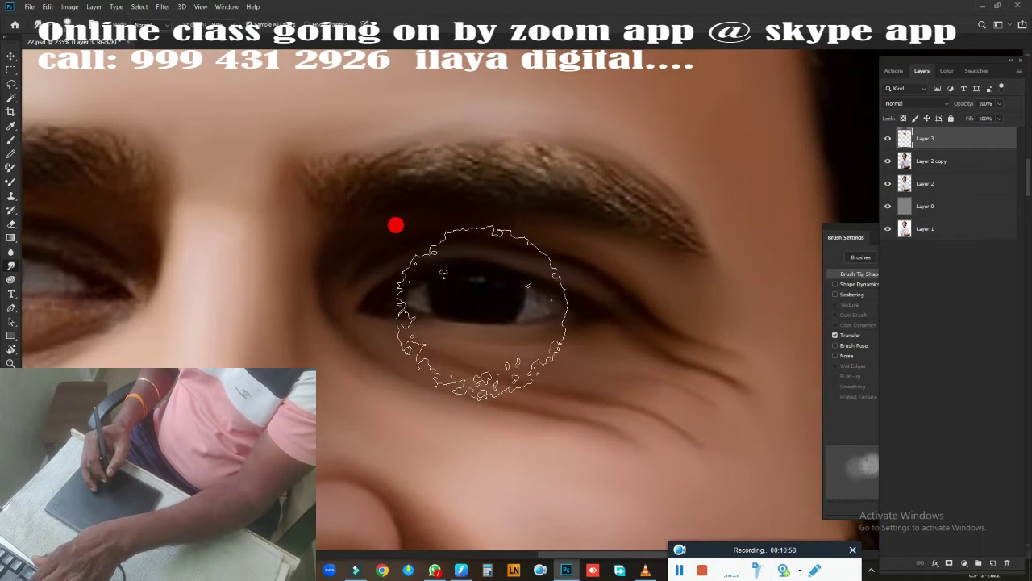
key(p)
key(r)
key(bracketleft)
key(bracketleft)
key(bracketleft)
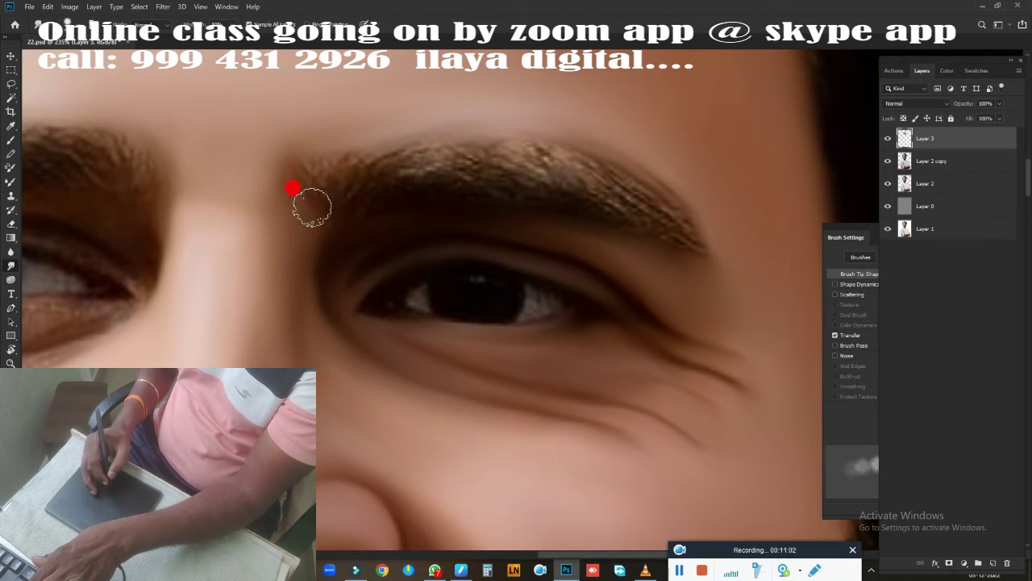
mouse_move(316, 165)
mouse_down()
mouse_move(430, 162)
mouse_move(410, 163)
mouse_move(685, 231)
mouse_move(491, 122)
mouse_move(693, 245)
mouse_up()
Repaint the eye's lower corner and upper lash line smoothly with the Mixer Brush.
key(b)
scroll(552, 315, up, 2)
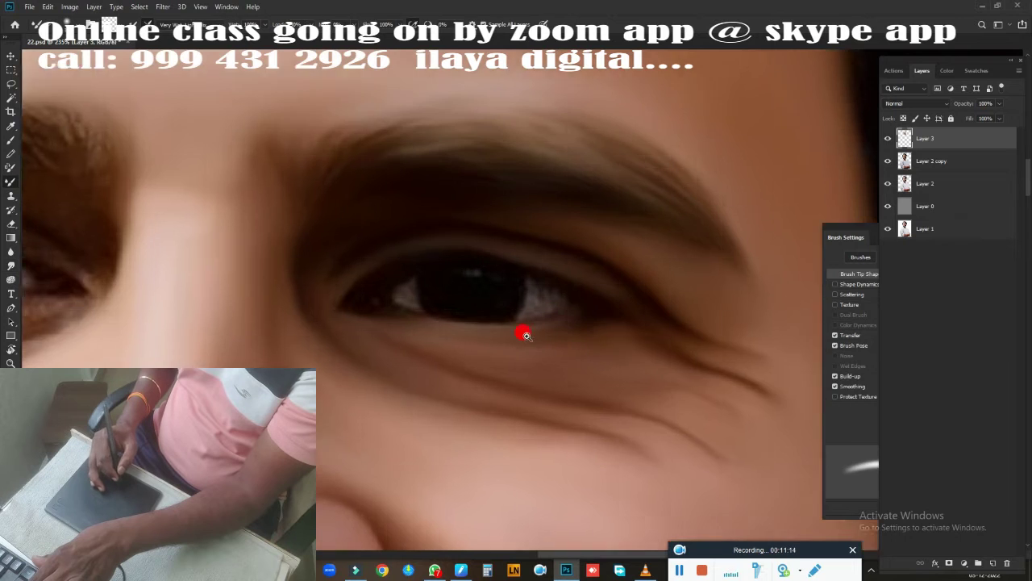
scroll(517, 290, up, 2)
mouse_move(233, 275)
mouse_down()
mouse_move(231, 296)
mouse_move(246, 300)
mouse_move(336, 299)
mouse_move(377, 313)
mouse_move(360, 301)
mouse_move(546, 306)
mouse_move(618, 279)
mouse_move(361, 330)
mouse_move(247, 265)
mouse_move(261, 293)
mouse_move(346, 261)
mouse_move(234, 297)
mouse_up()
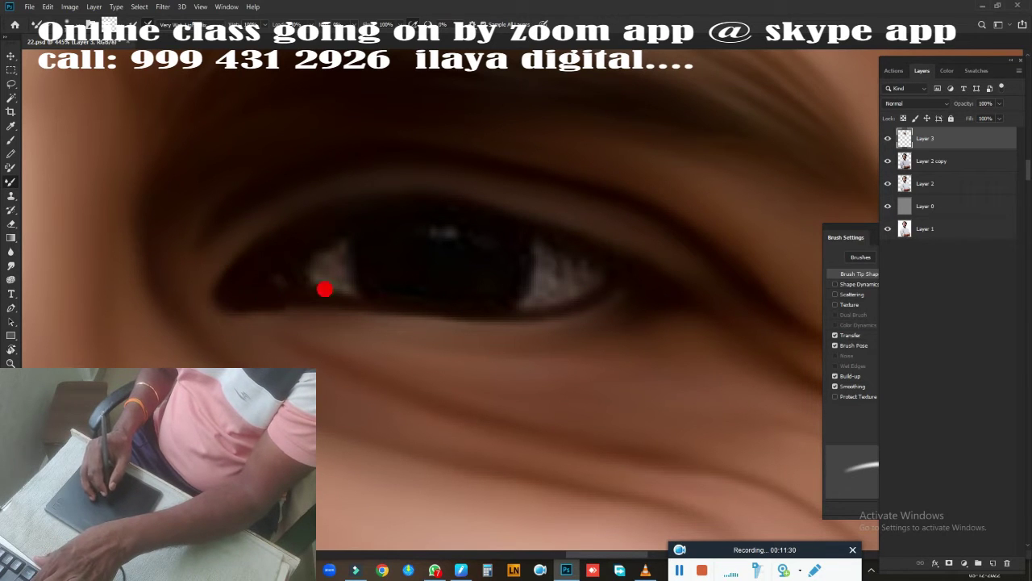
drag(470, 203, 521, 215)
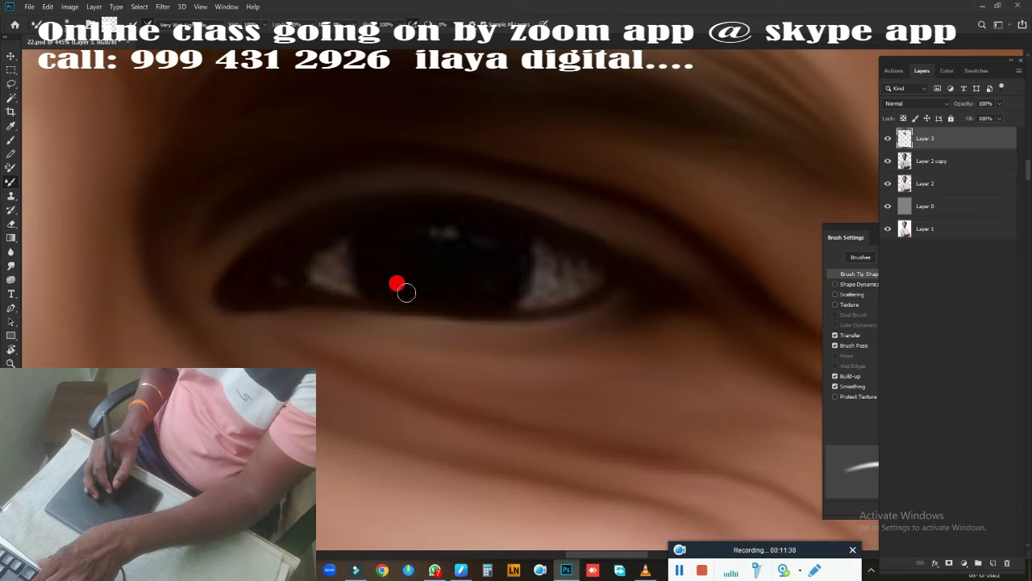
Make a circular selection around the iris and add a new layer above Layer 3.
click(9, 67)
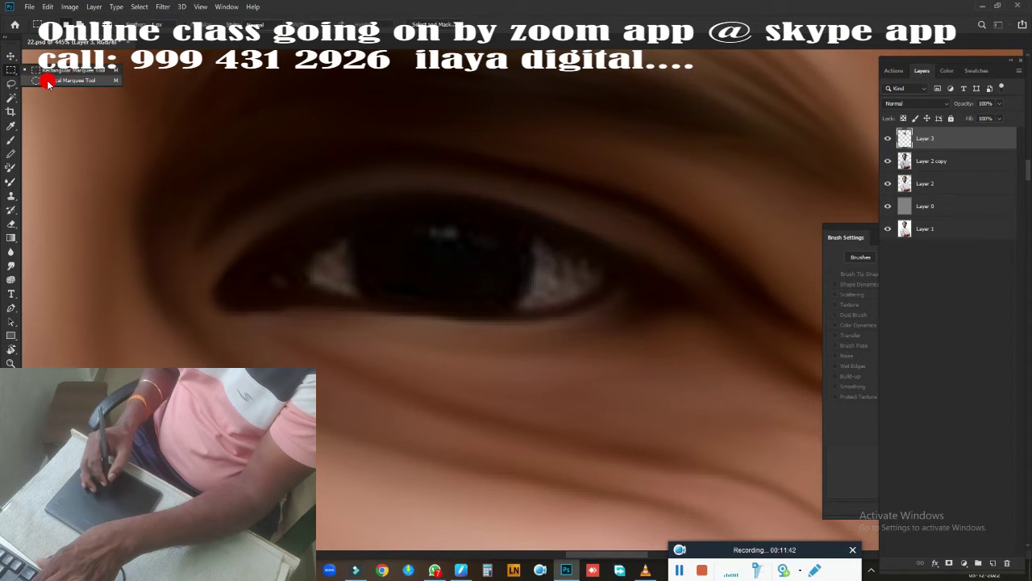
drag(444, 258, 536, 413)
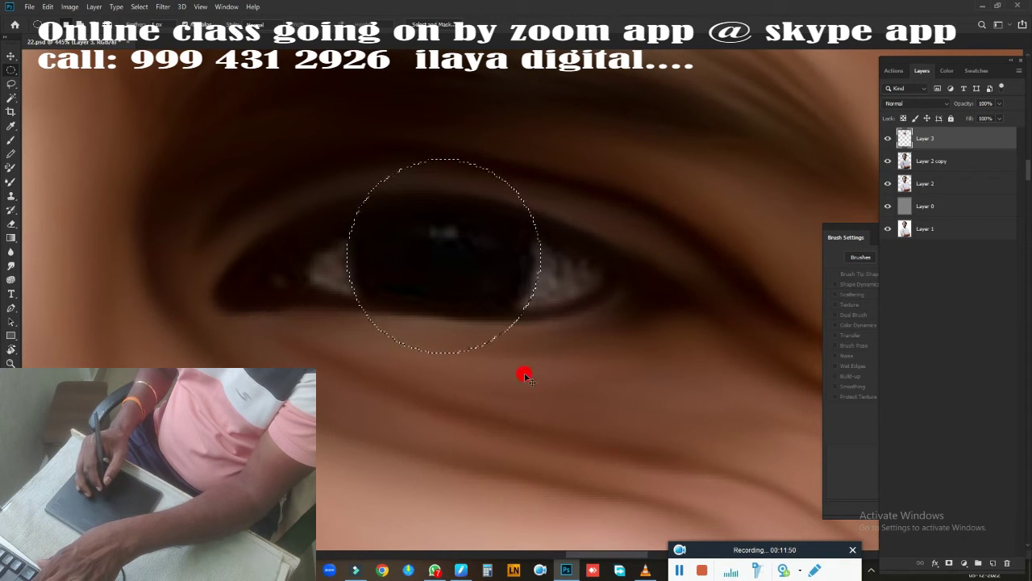
drag(513, 353, 522, 361)
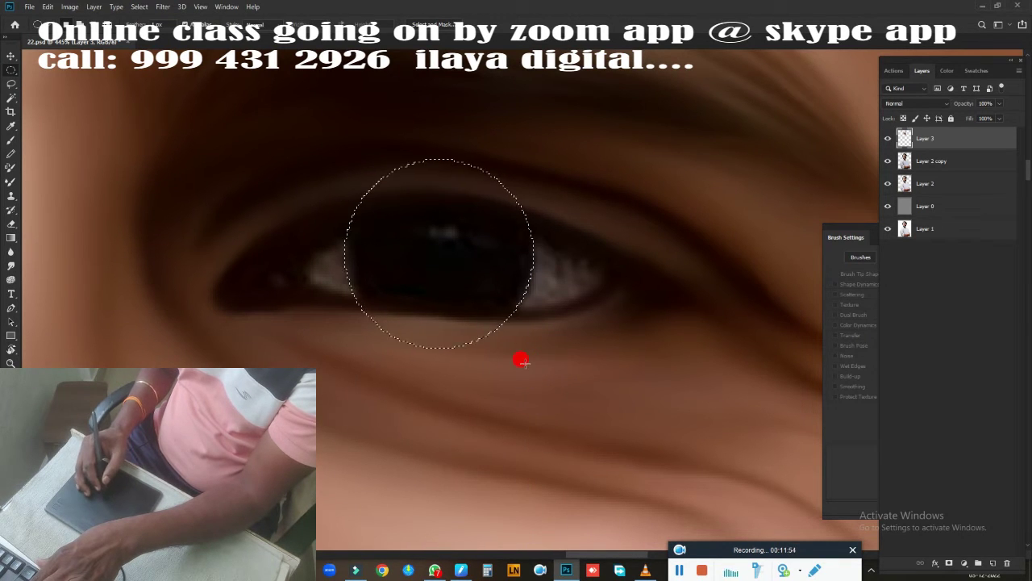
key(j)
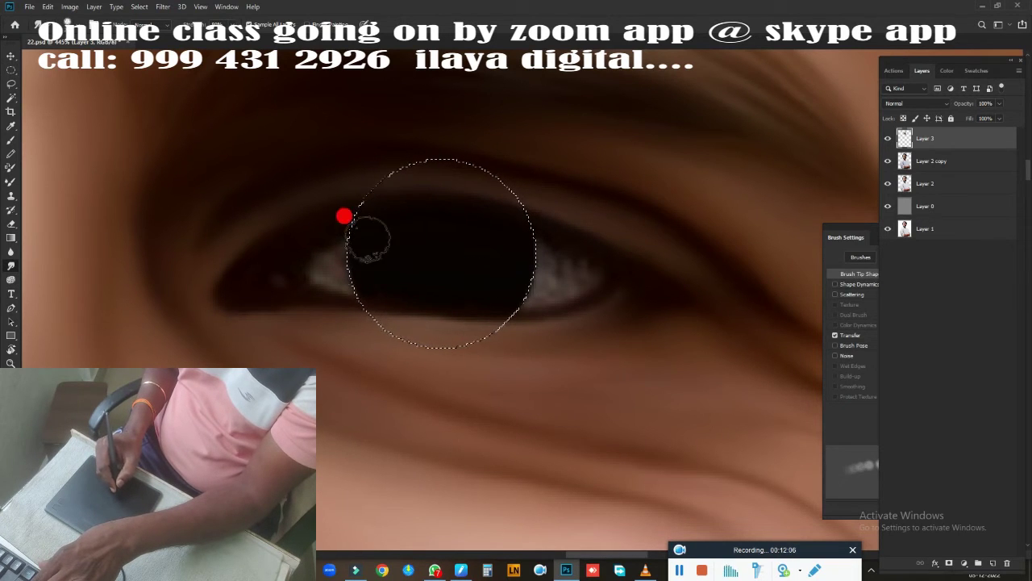
click(993, 563)
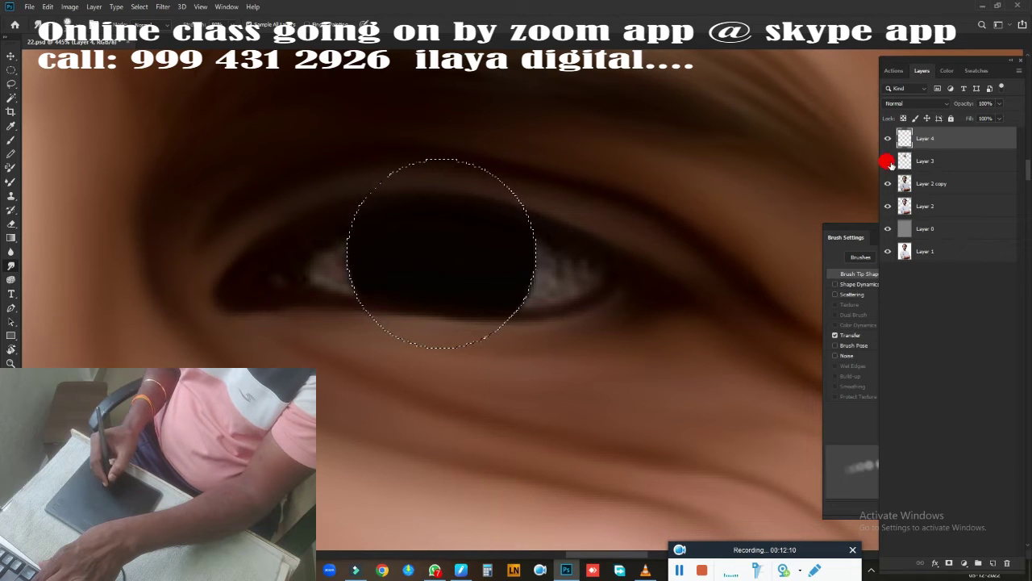
Add a second white catchlight in the pupil, comparing with Layer 3 hidden.
click(888, 161)
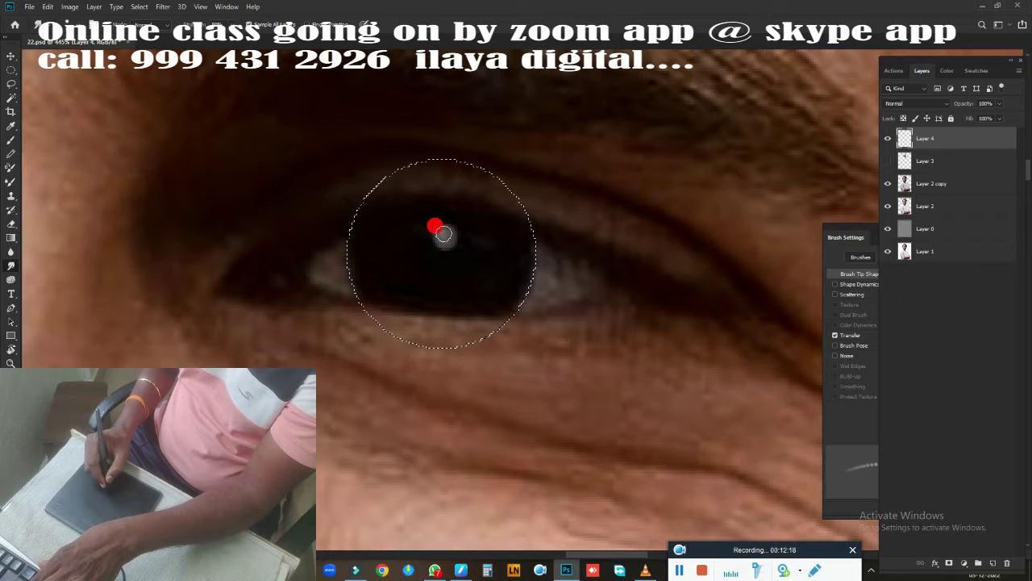
click(486, 272)
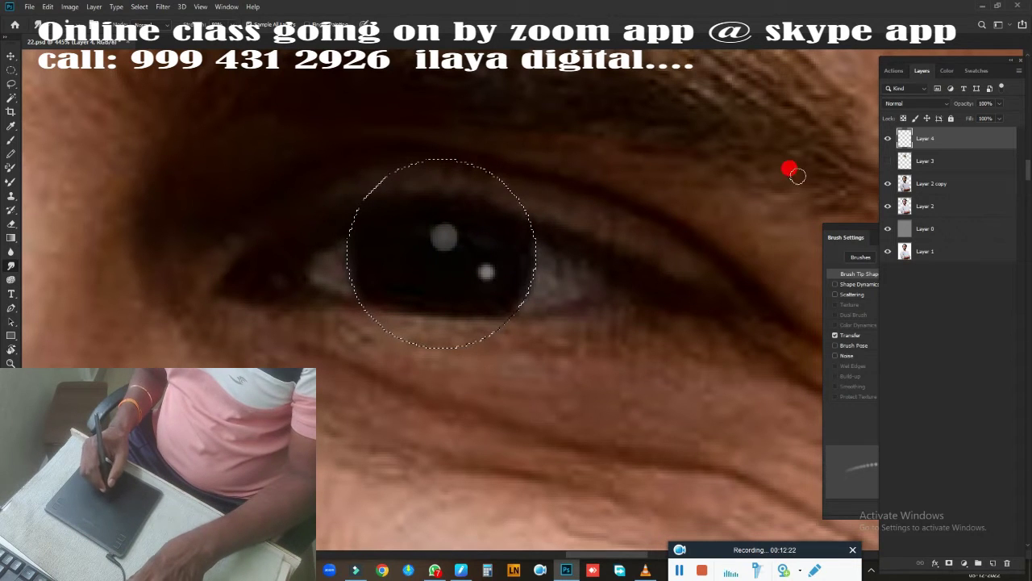
click(886, 162)
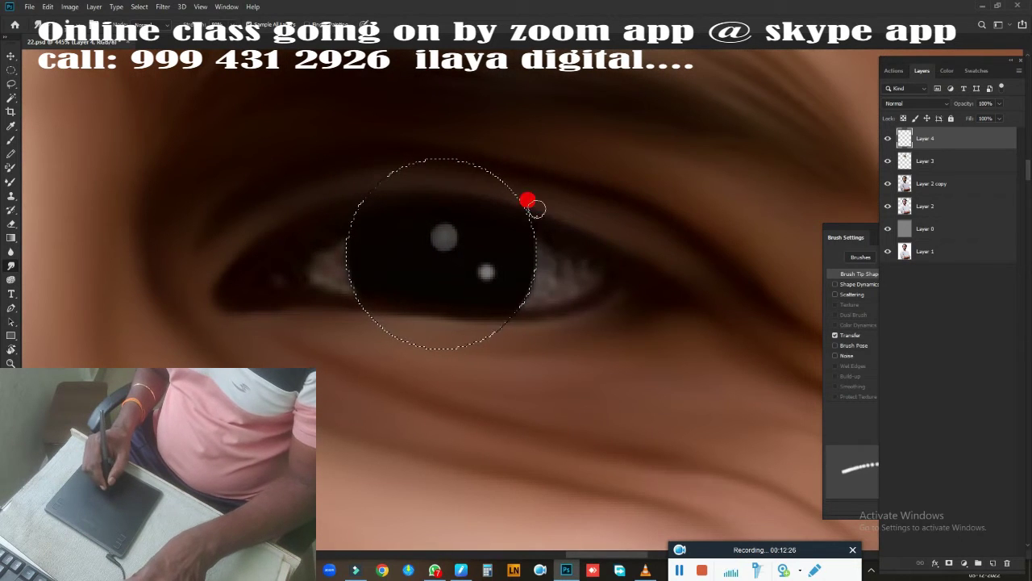
Lighten the eye whites on both sides of the pupil and paint the lower iris edge.
mouse_move(323, 266)
mouse_down()
mouse_move(382, 249)
mouse_move(364, 271)
mouse_move(341, 238)
mouse_move(315, 267)
mouse_move(350, 282)
mouse_move(315, 284)
mouse_move(334, 269)
mouse_move(309, 259)
mouse_up()
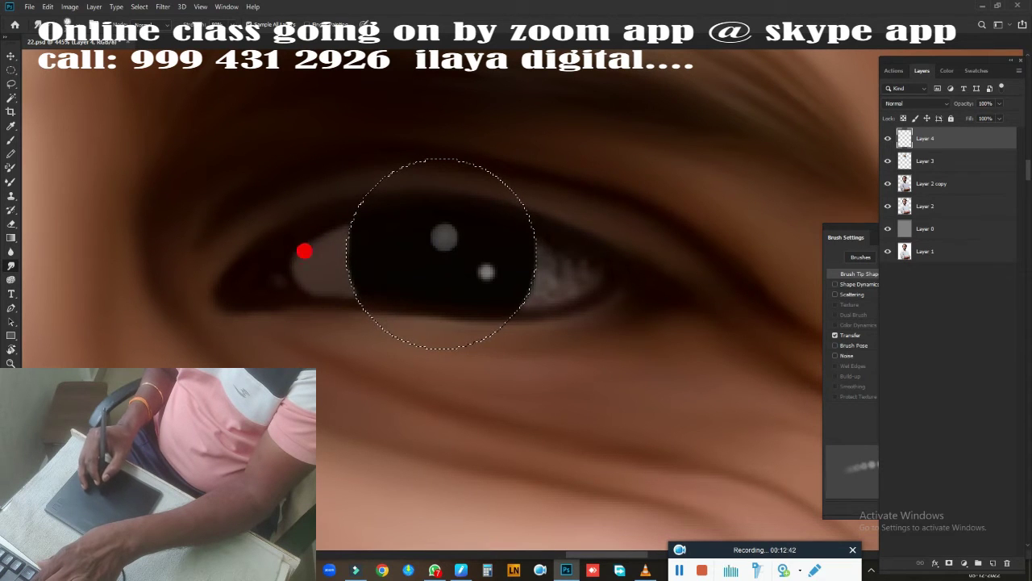
mouse_move(563, 273)
mouse_down()
mouse_move(576, 267)
mouse_move(545, 251)
mouse_move(570, 283)
mouse_move(531, 251)
mouse_up()
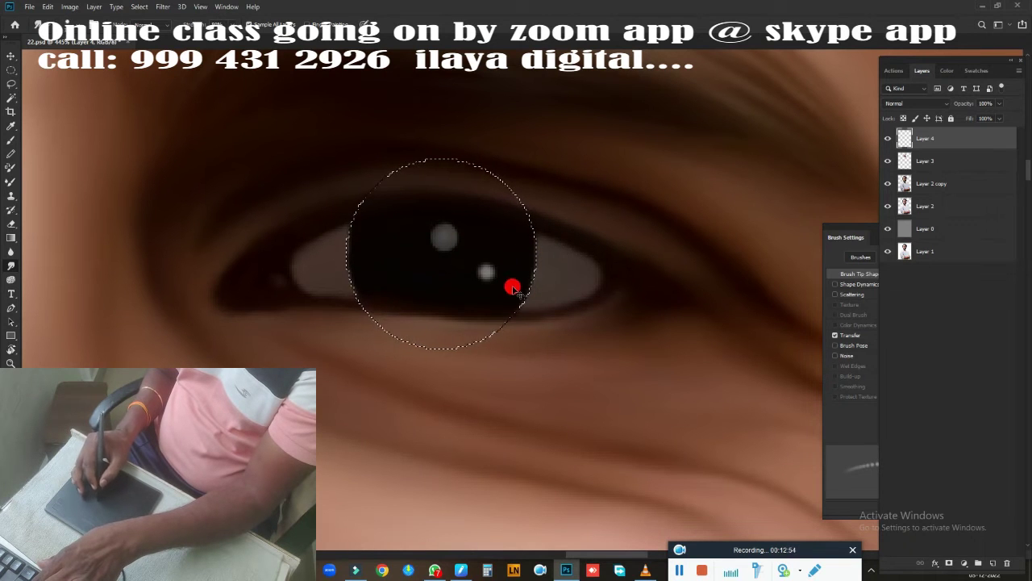
mouse_move(289, 258)
mouse_down()
mouse_move(279, 281)
mouse_move(302, 263)
mouse_move(296, 287)
mouse_move(316, 267)
mouse_move(254, 282)
mouse_move(420, 306)
mouse_move(310, 321)
mouse_move(349, 312)
mouse_up()
key(b)
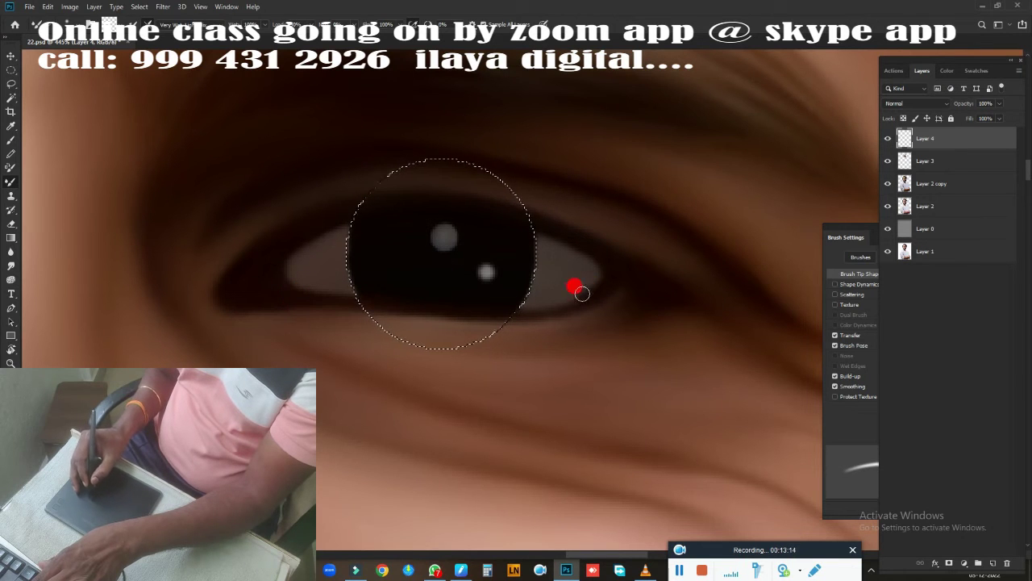
mouse_move(586, 287)
mouse_down()
mouse_move(599, 253)
mouse_move(528, 321)
mouse_up()
key(ctrl+0)
Delete Layer 3 and zoom in on the eye on the image's right.
drag(454, 350, 569, 246)
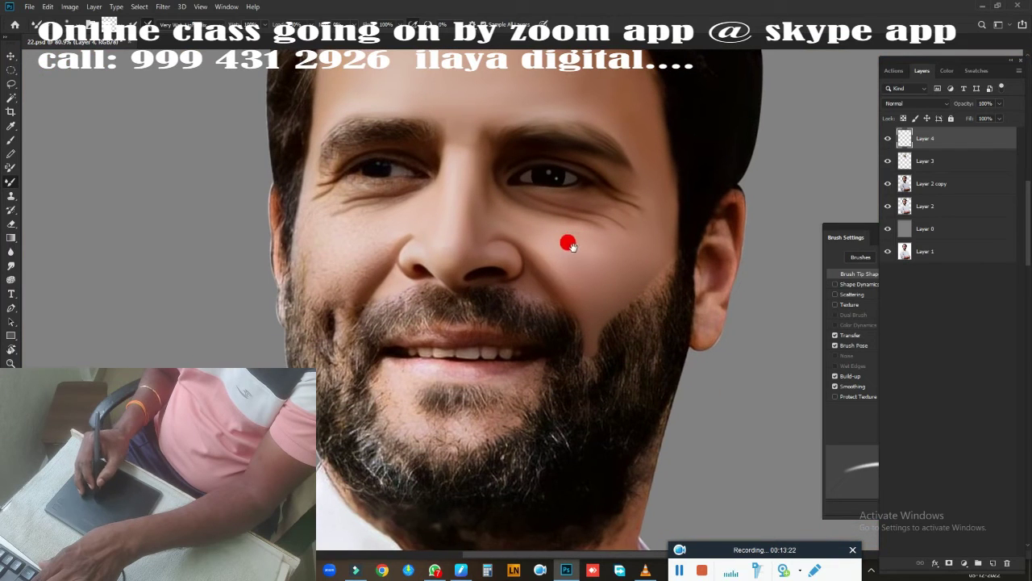
click(929, 155)
key(Delete)
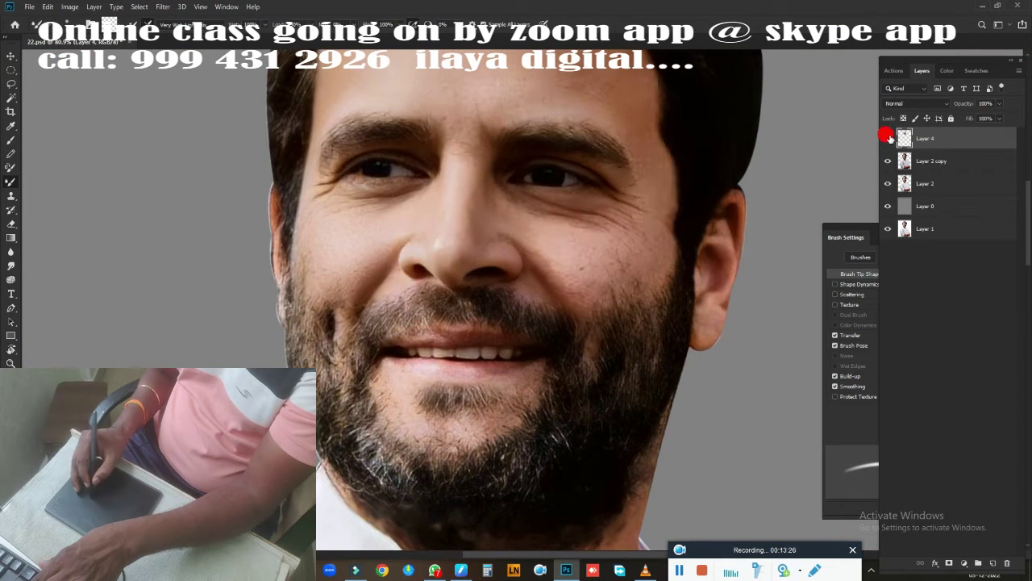
drag(497, 238, 448, 348)
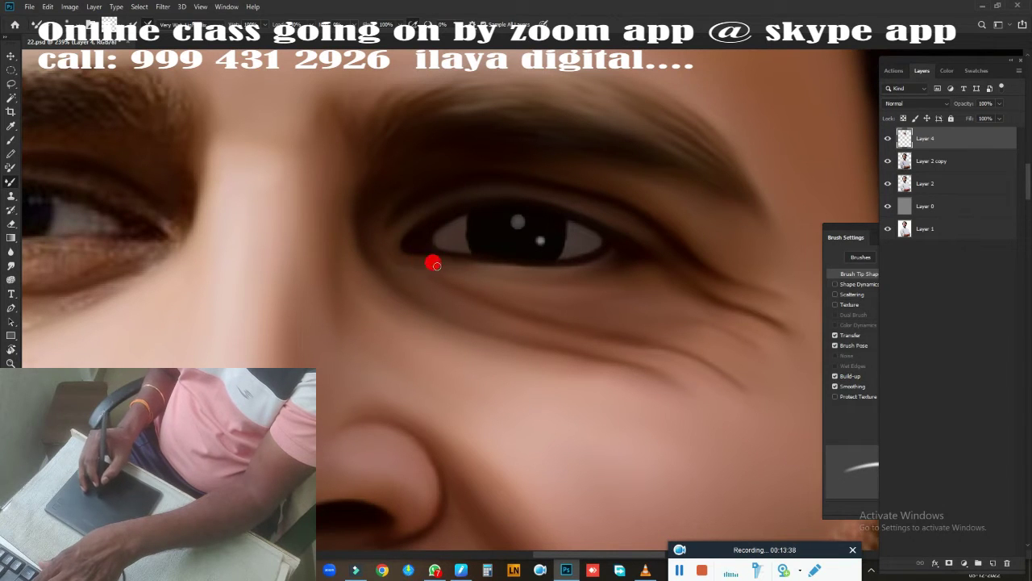
Softly paint along the left eye's lower lash line and smooth the under-eye crease.
key(o)
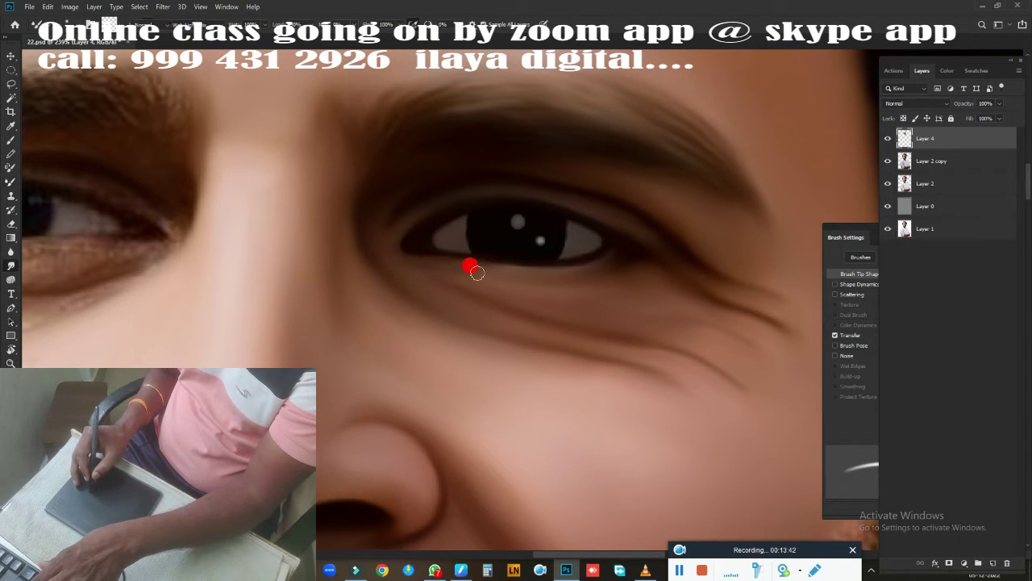
scroll(475, 295, down, 5)
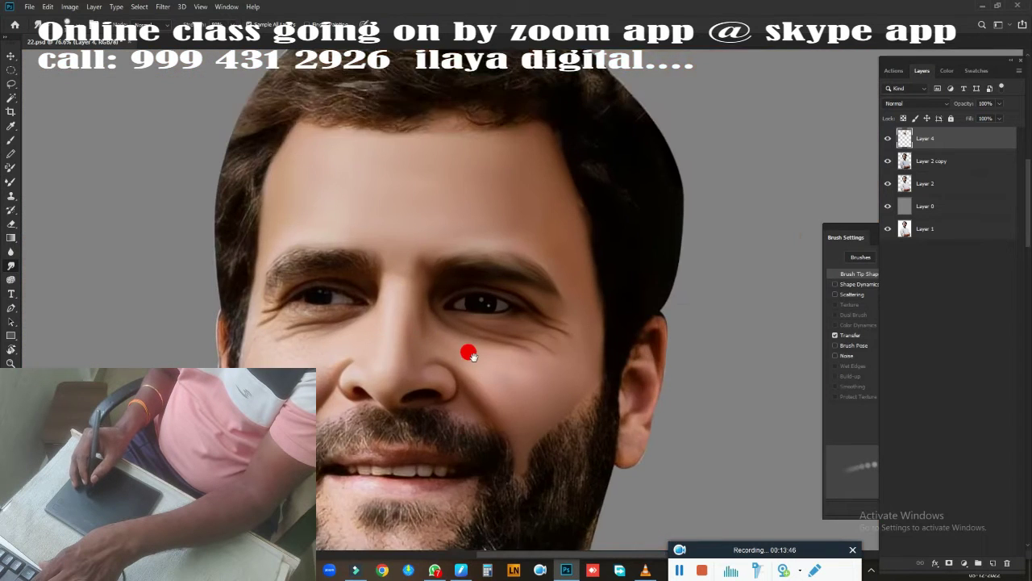
scroll(471, 322, up, 2)
scroll(476, 295, up, 2)
scroll(475, 302, up, 1)
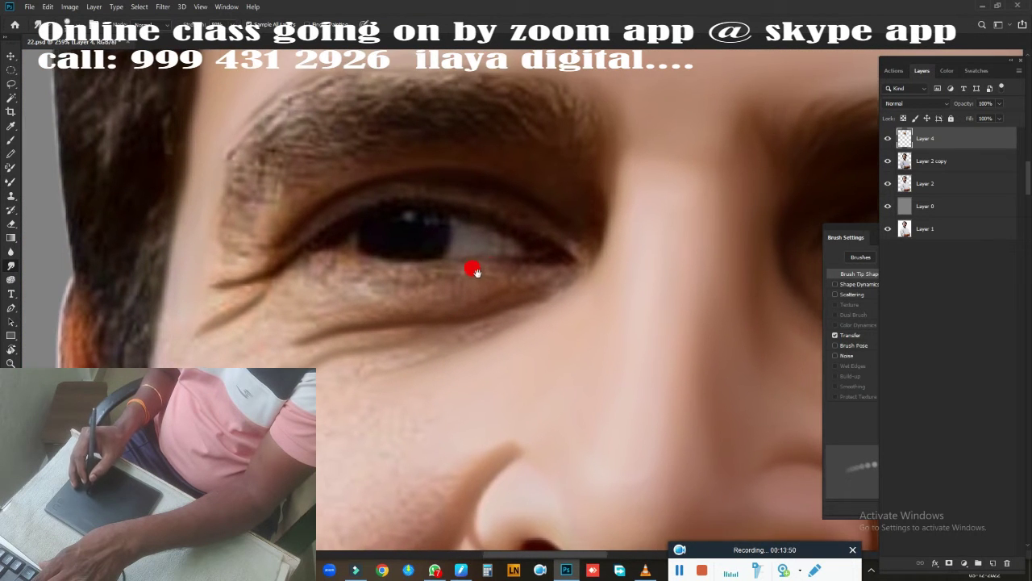
scroll(480, 278, right, 2)
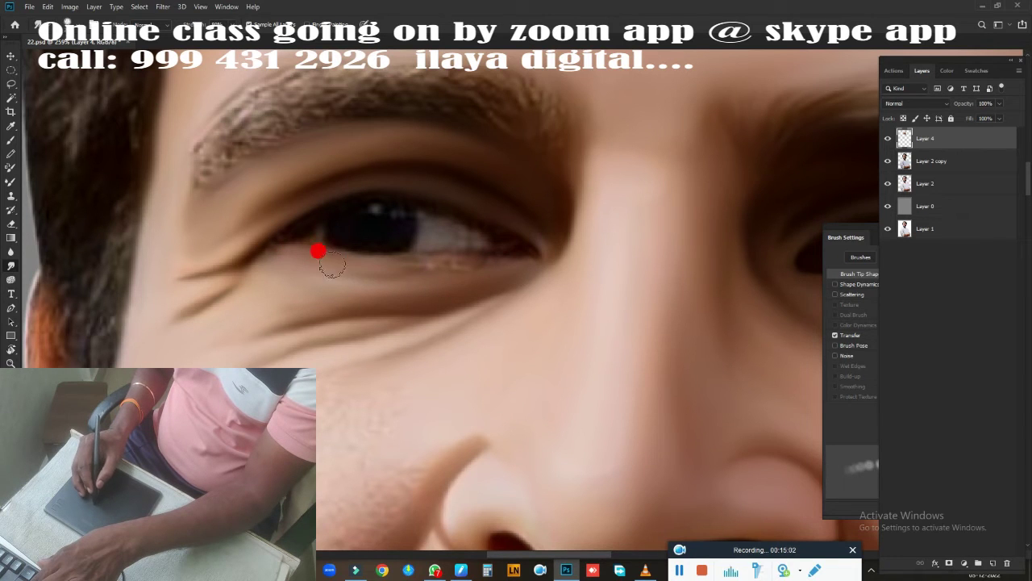
drag(332, 266, 546, 256)
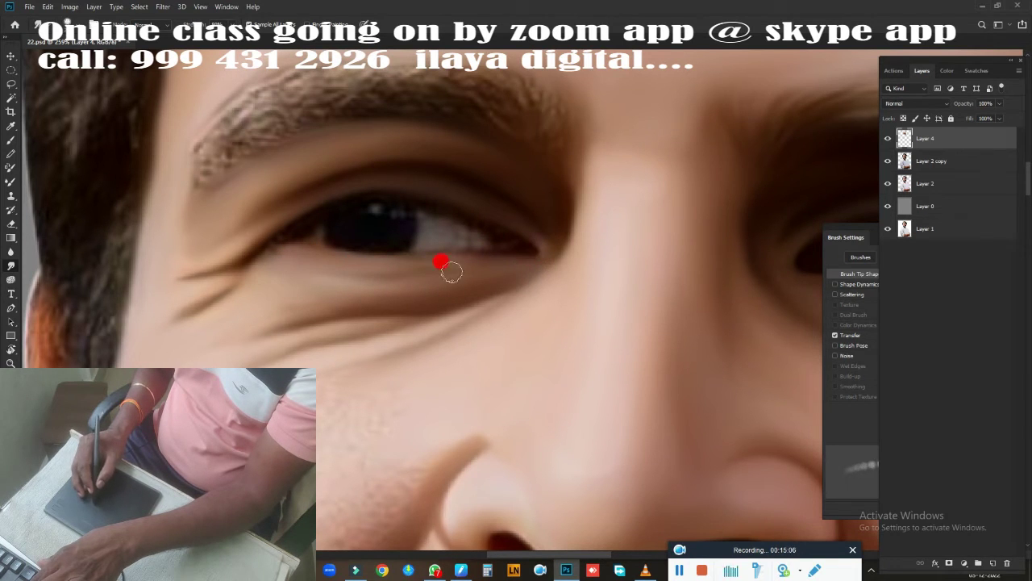
drag(275, 250, 208, 318)
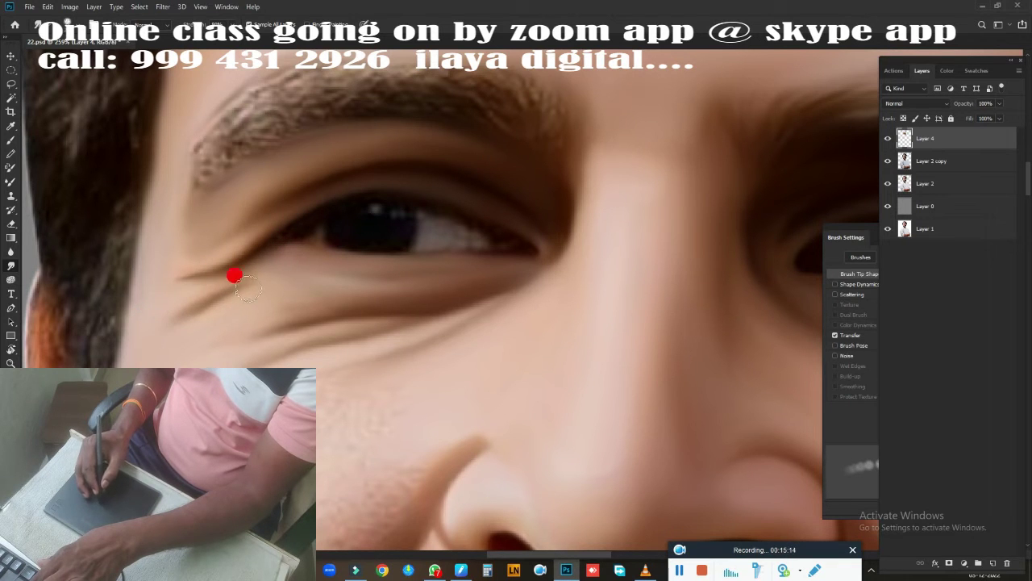
drag(277, 281, 197, 312)
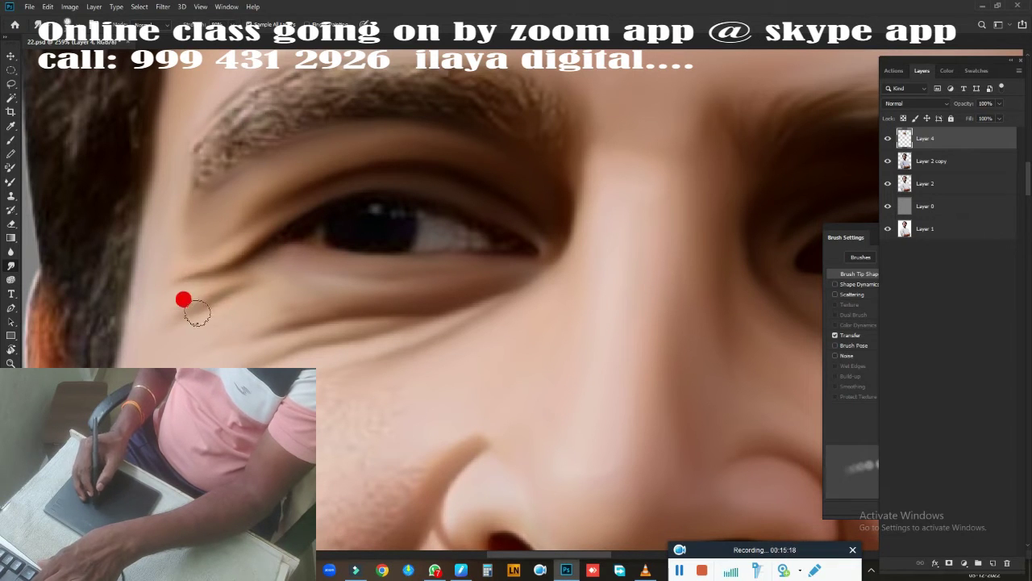
Blend the eyebrow's hairy tail into the skin and smooth the rest of the brow.
scroll(526, 238, up, 2)
scroll(406, 350, up, 1)
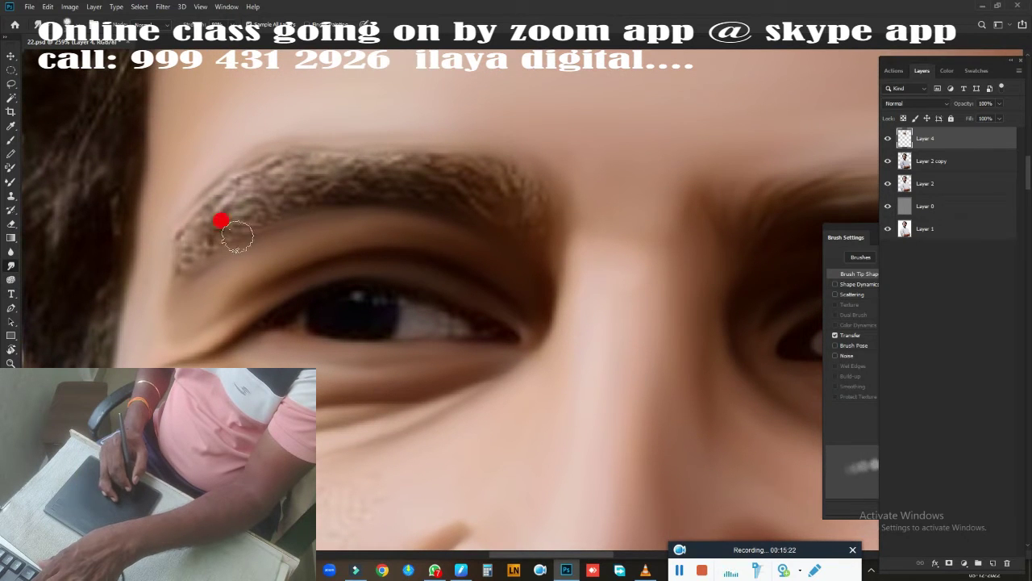
drag(204, 173, 145, 281)
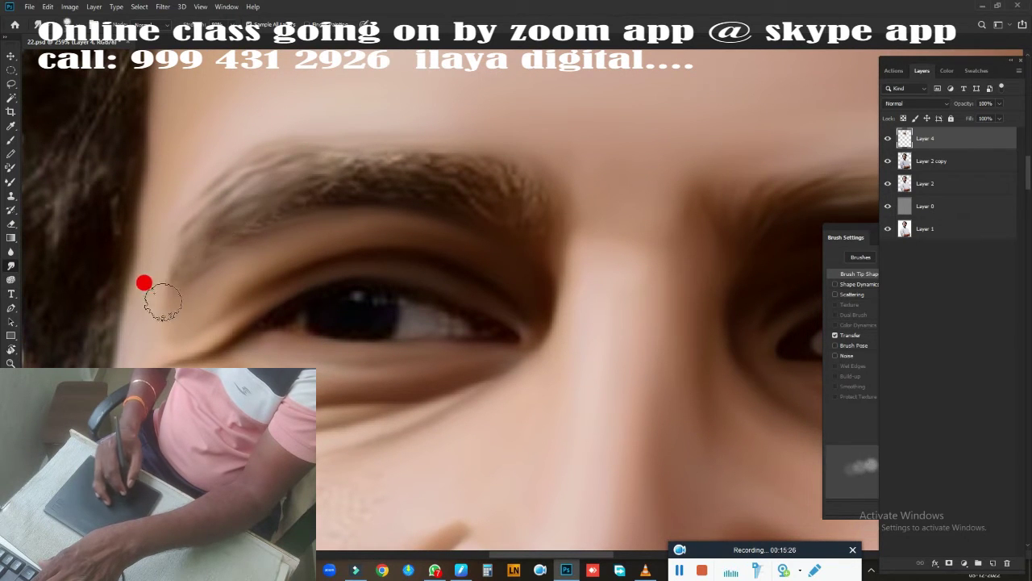
mouse_move(426, 179)
mouse_down()
mouse_move(488, 230)
mouse_move(541, 196)
mouse_move(480, 207)
mouse_up()
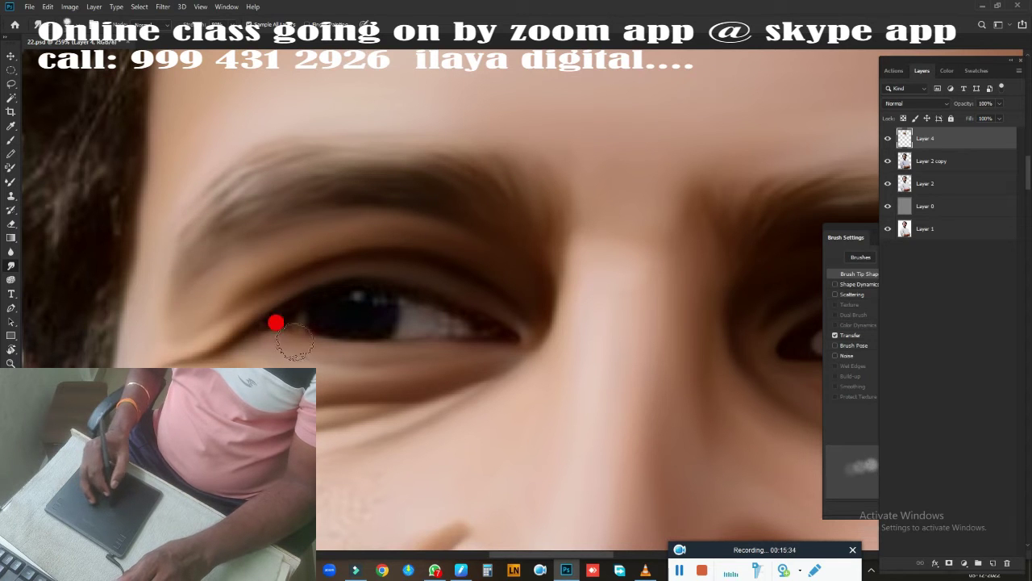
Zoom in on the eye and paint softly along the upper eyelid.
drag(507, 322, 546, 161)
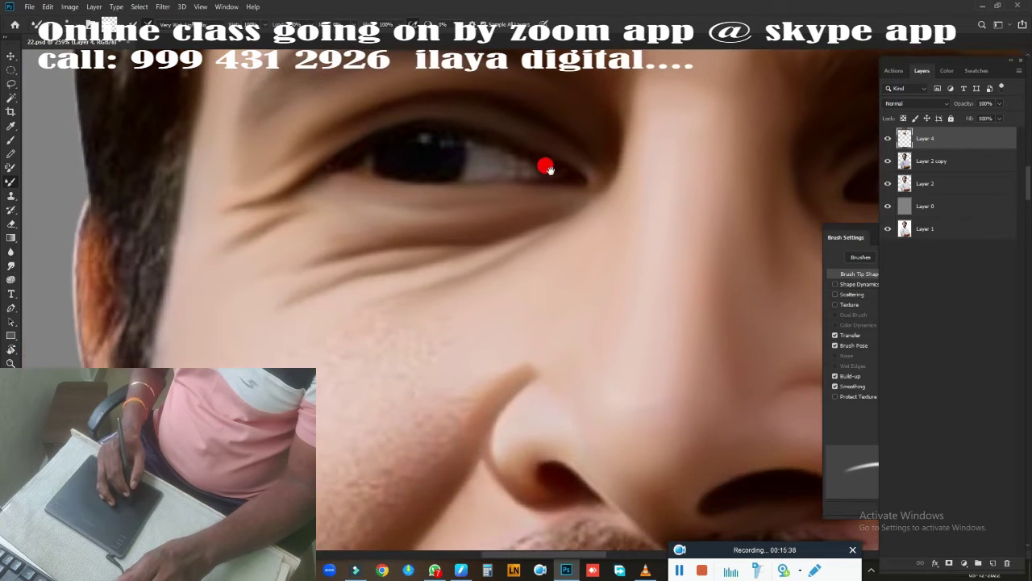
scroll(463, 267, up, 1)
drag(463, 267, 476, 214)
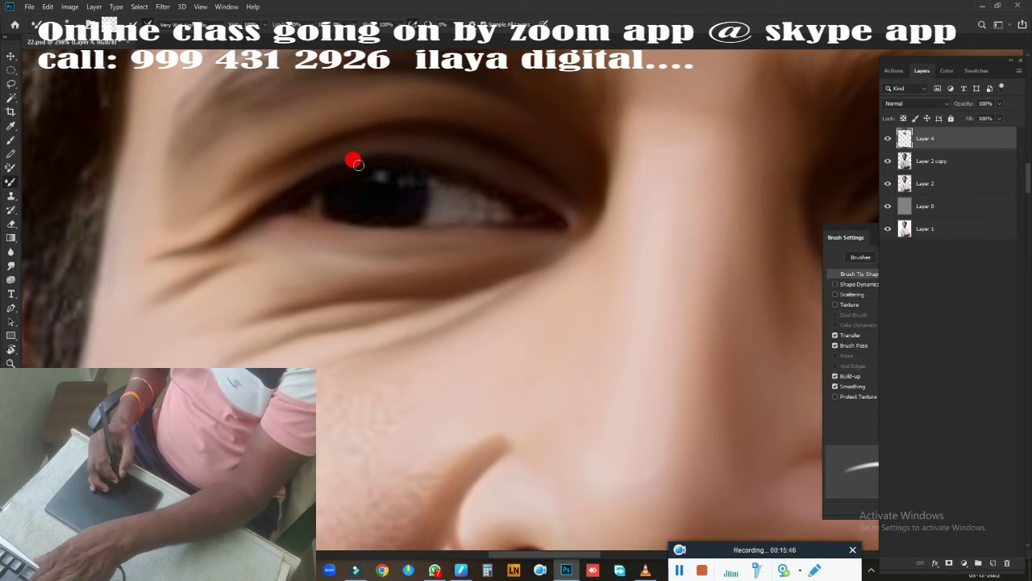
drag(358, 164, 329, 167)
drag(395, 161, 351, 165)
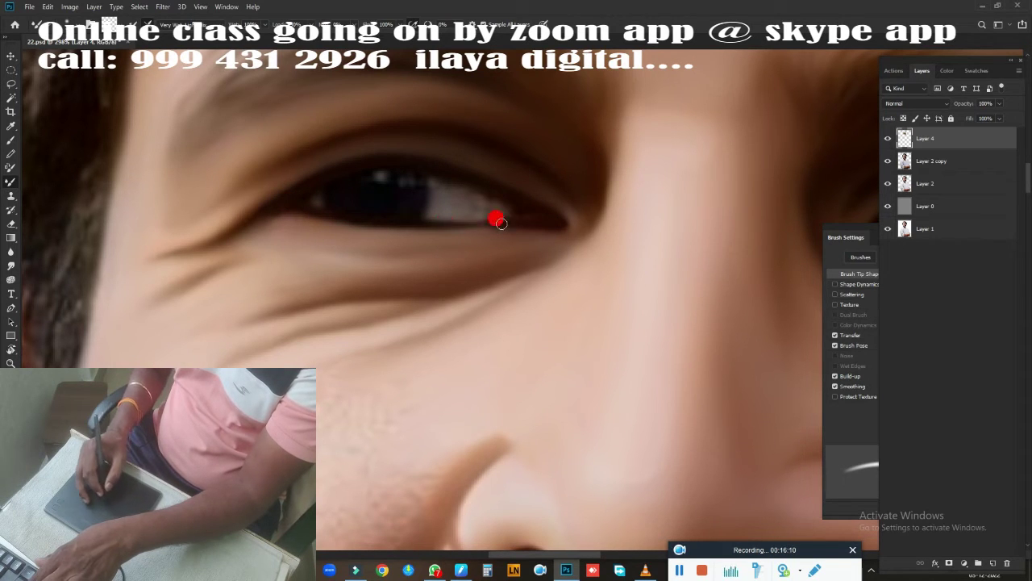
Select a circle around the iris and darken the iris inside it.
key(m)
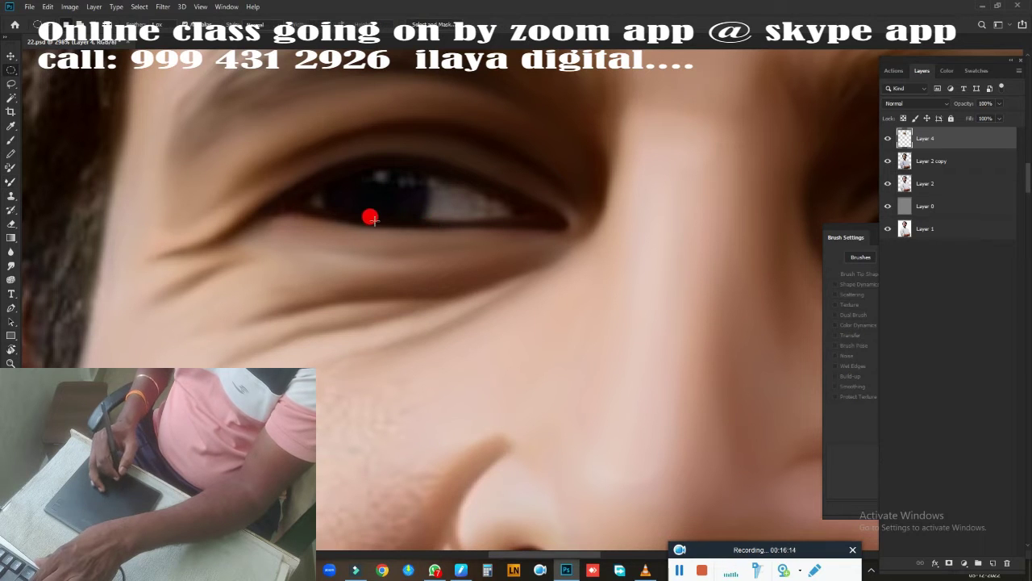
drag(375, 187, 426, 305)
key(b)
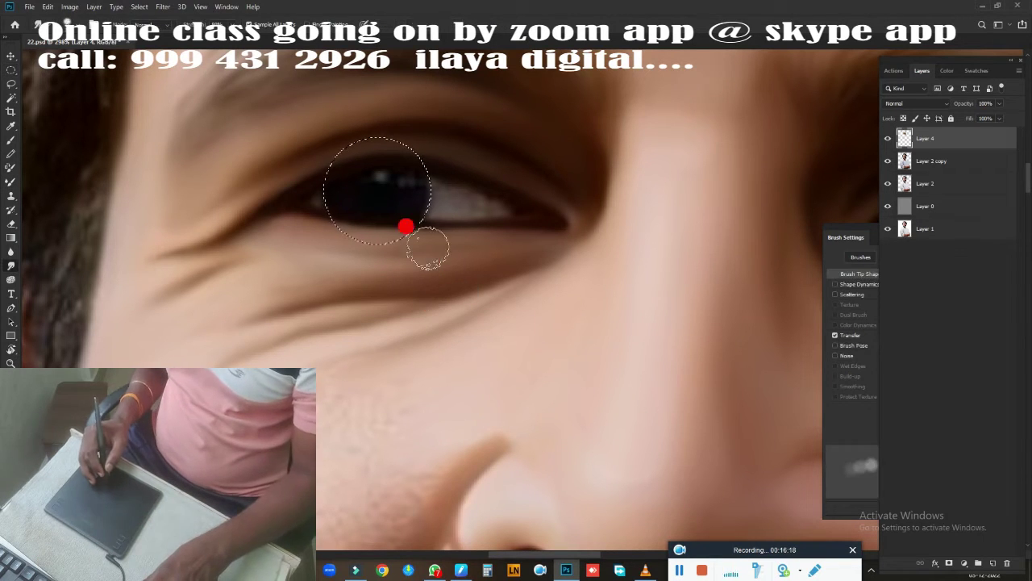
drag(388, 170, 390, 178)
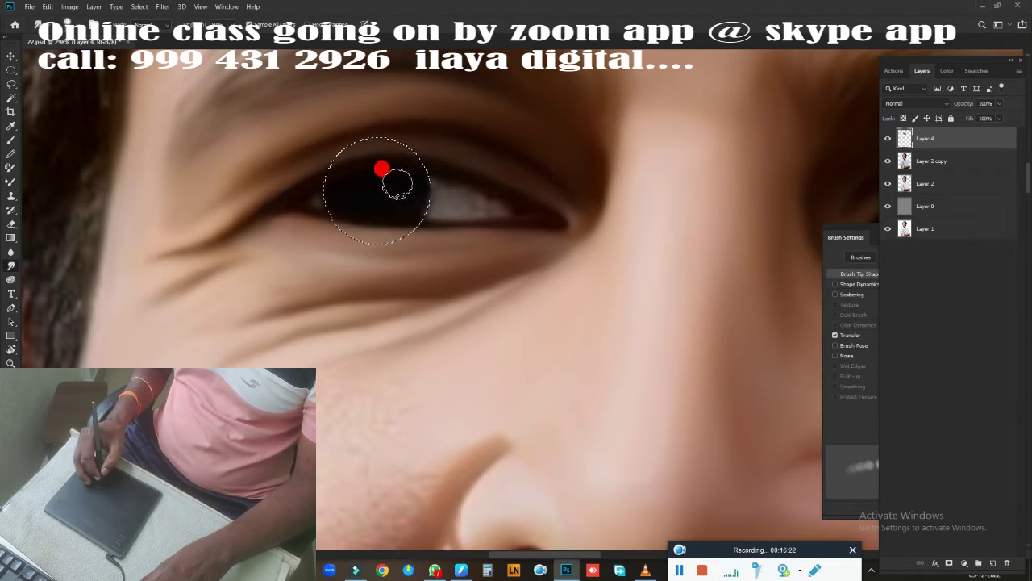
On a new layer, paint the greyish pupil highlight dark, checking against the original.
click(993, 562)
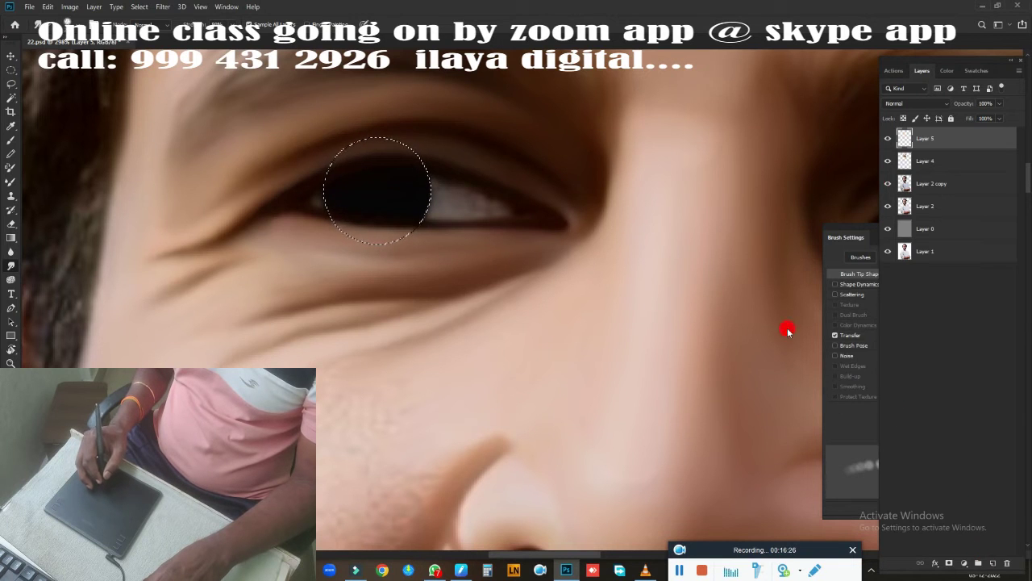
click(888, 161)
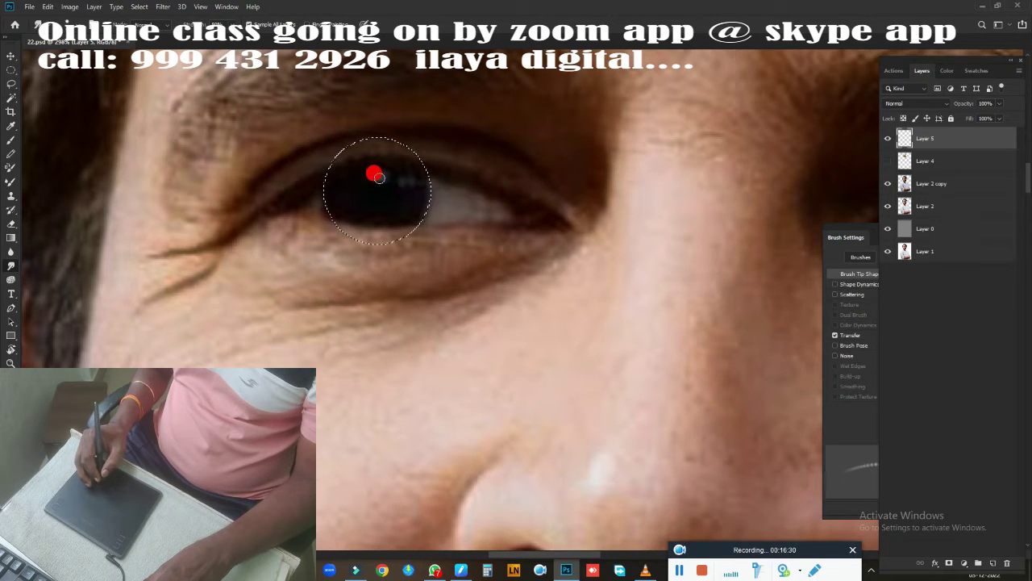
mouse_move(377, 175)
mouse_down()
mouse_move(405, 200)
mouse_move(380, 176)
mouse_up()
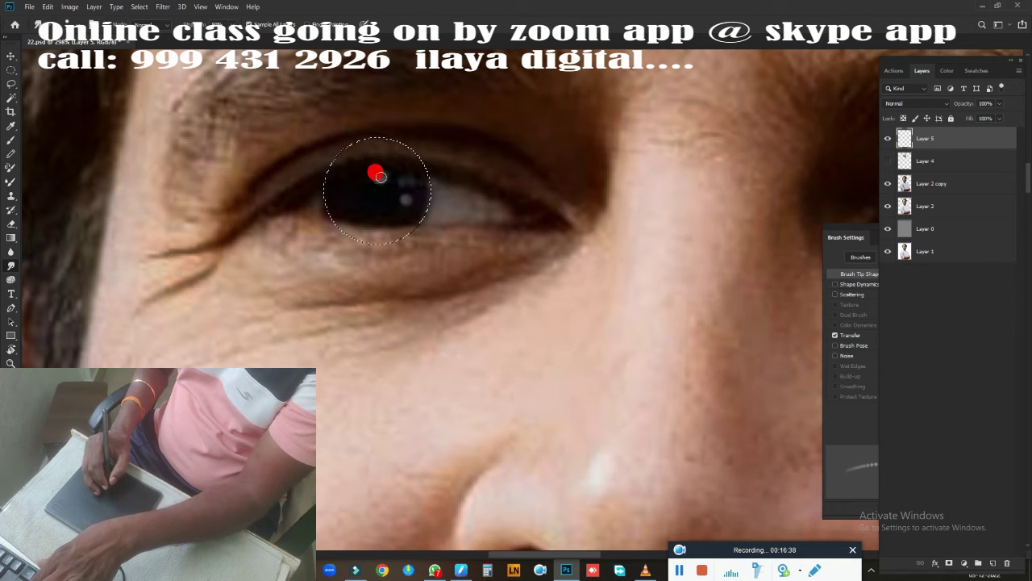
click(888, 160)
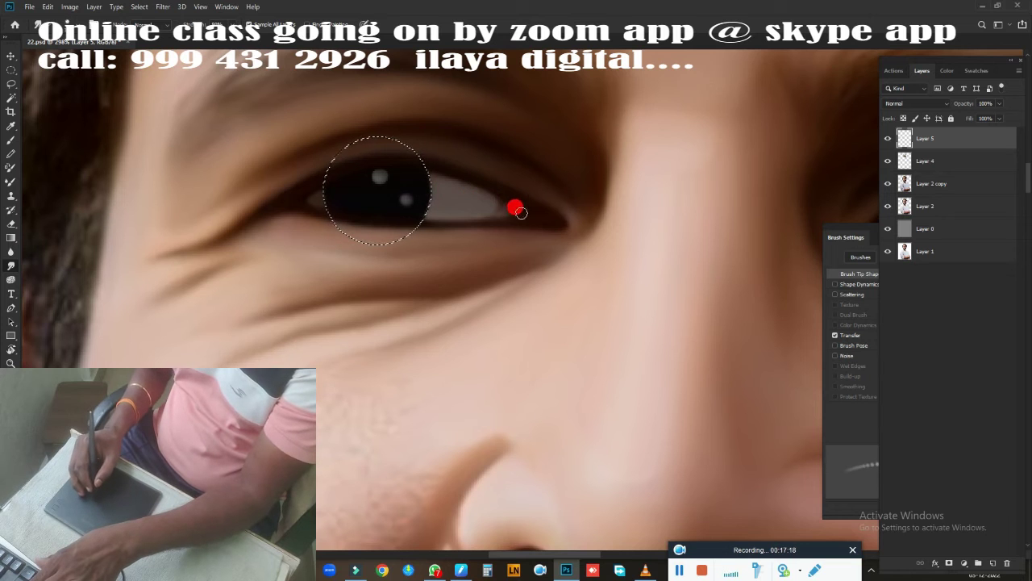
With a half-size Smudge brush, smooth the beard edge on the left cheek beside the mouth.
scroll(444, 299, down, 5)
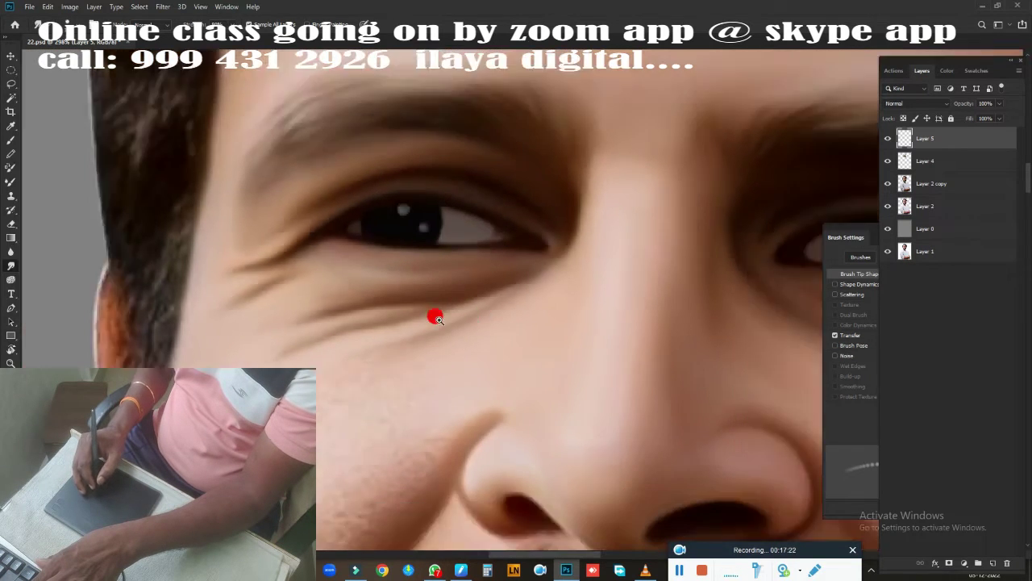
drag(538, 341, 395, 407)
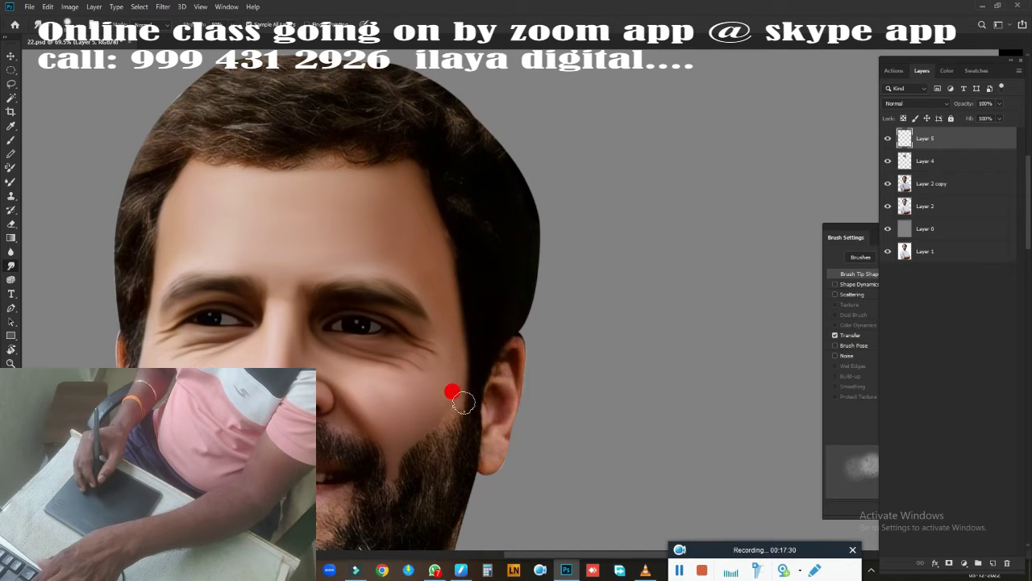
scroll(565, 266, up, 3)
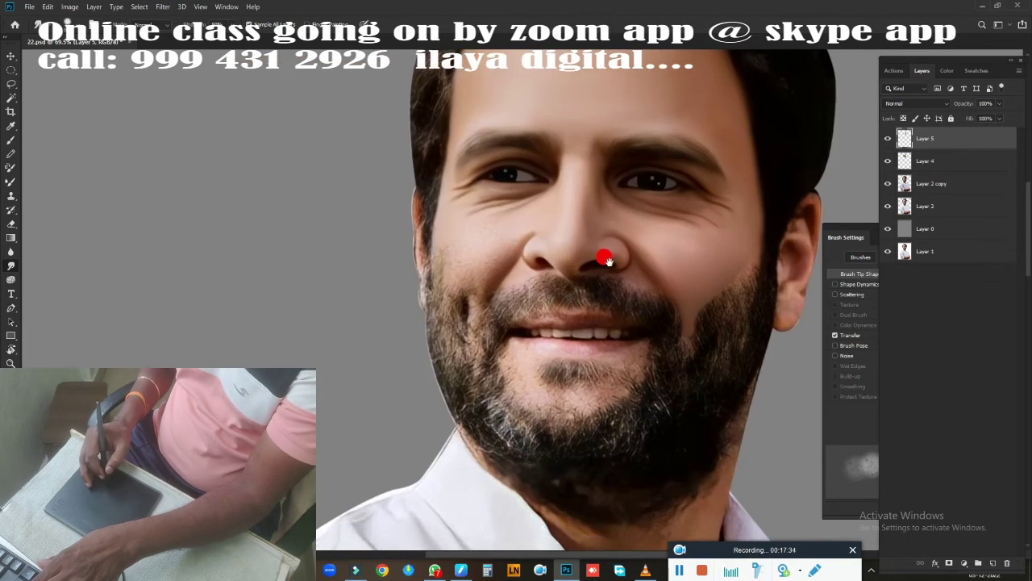
scroll(557, 304, up, 2)
scroll(420, 306, up, 1)
key(bracketleft)
key(bracketleft)
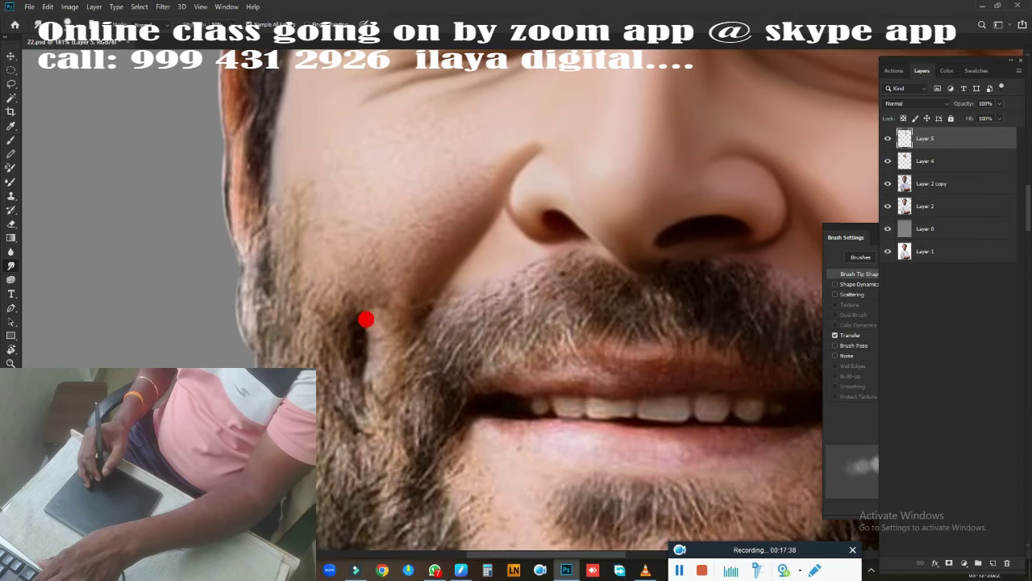
drag(339, 318, 369, 339)
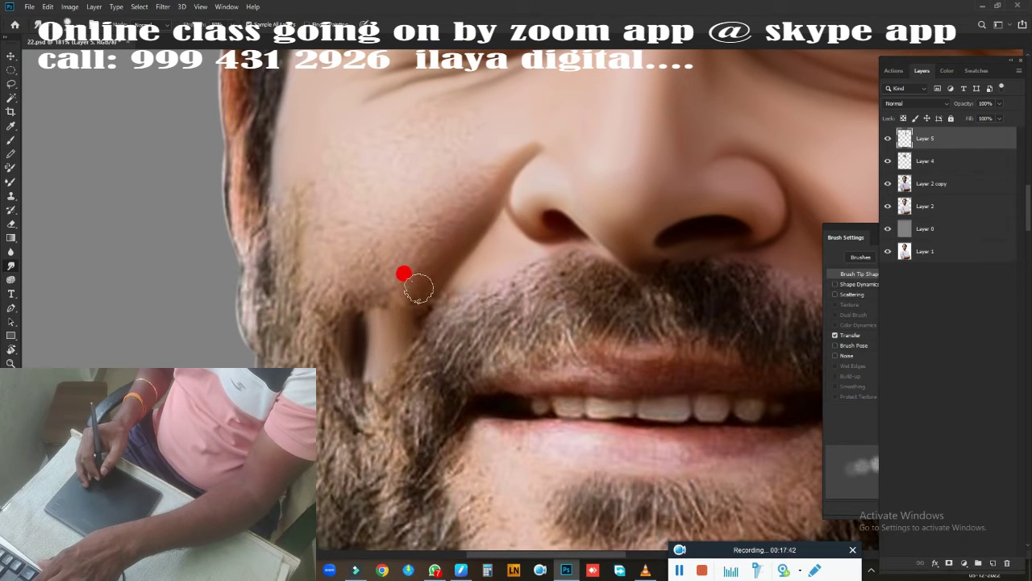
mouse_move(392, 302)
mouse_down()
mouse_move(362, 387)
mouse_move(379, 392)
mouse_up()
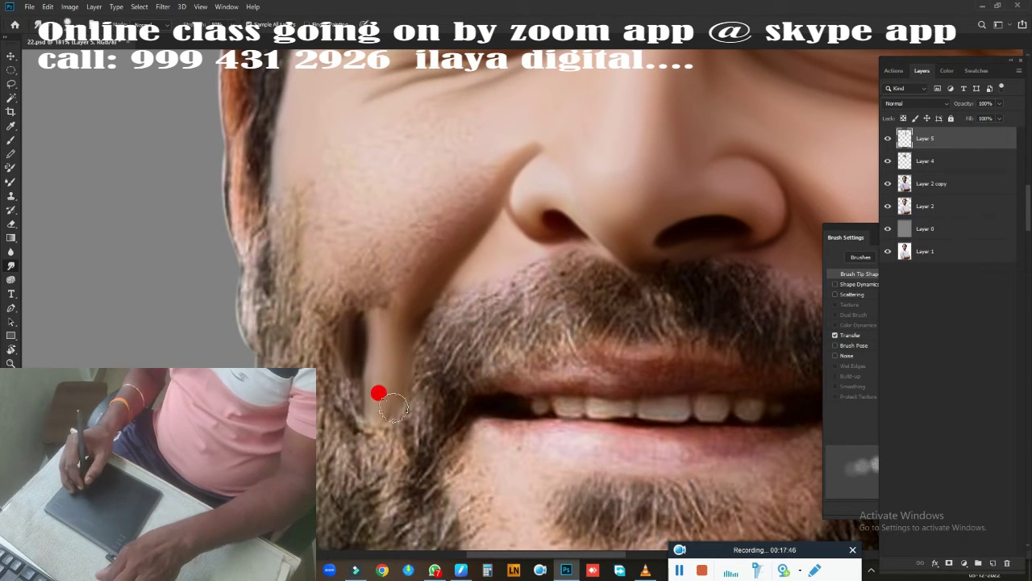
mouse_move(347, 311)
mouse_down()
mouse_move(314, 263)
mouse_move(311, 304)
mouse_move(274, 145)
mouse_move(259, 221)
mouse_move(272, 212)
mouse_move(287, 280)
mouse_move(346, 266)
mouse_move(341, 247)
mouse_move(369, 237)
mouse_move(301, 218)
mouse_move(363, 295)
mouse_move(334, 285)
mouse_move(313, 306)
mouse_move(339, 274)
mouse_move(363, 350)
mouse_move(452, 145)
mouse_move(388, 132)
mouse_move(380, 105)
mouse_move(304, 138)
mouse_move(306, 172)
mouse_move(352, 169)
mouse_move(382, 180)
mouse_move(295, 207)
mouse_move(330, 228)
mouse_move(356, 420)
mouse_move(402, 373)
mouse_move(433, 275)
mouse_up()
Paint a dark line along the lower lip's bottom edge out to the left corner.
scroll(428, 358, down, 5)
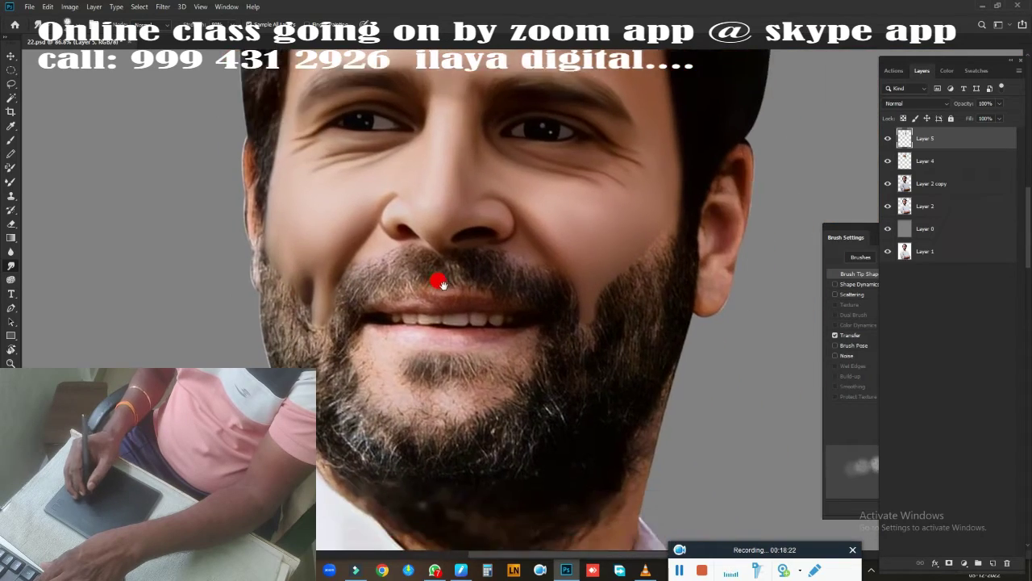
scroll(437, 282, up, 5)
scroll(530, 298, up, 2)
scroll(565, 244, down, 1)
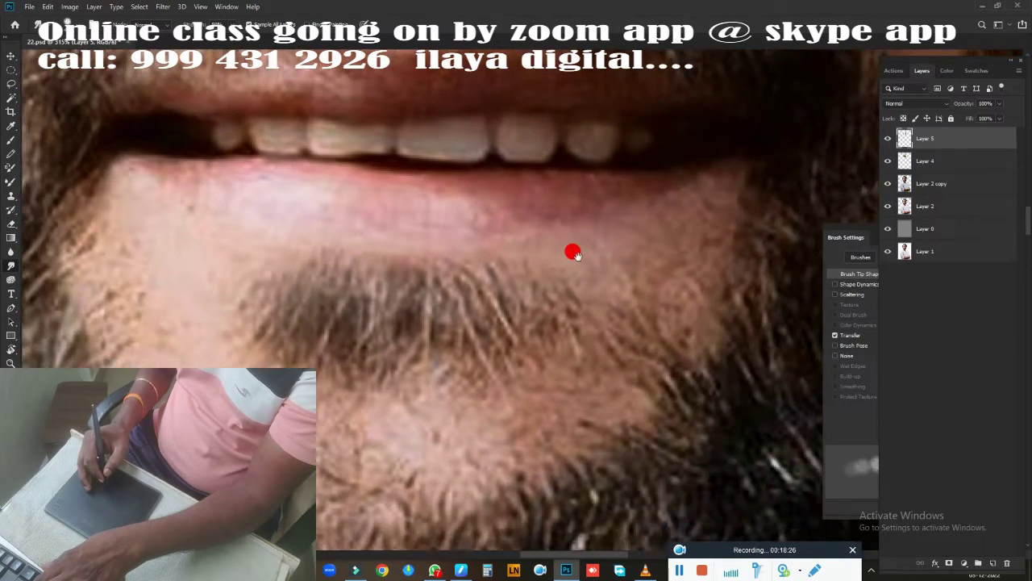
drag(663, 239, 401, 293)
mouse_move(152, 233)
mouse_down()
mouse_move(231, 279)
mouse_move(403, 295)
mouse_up()
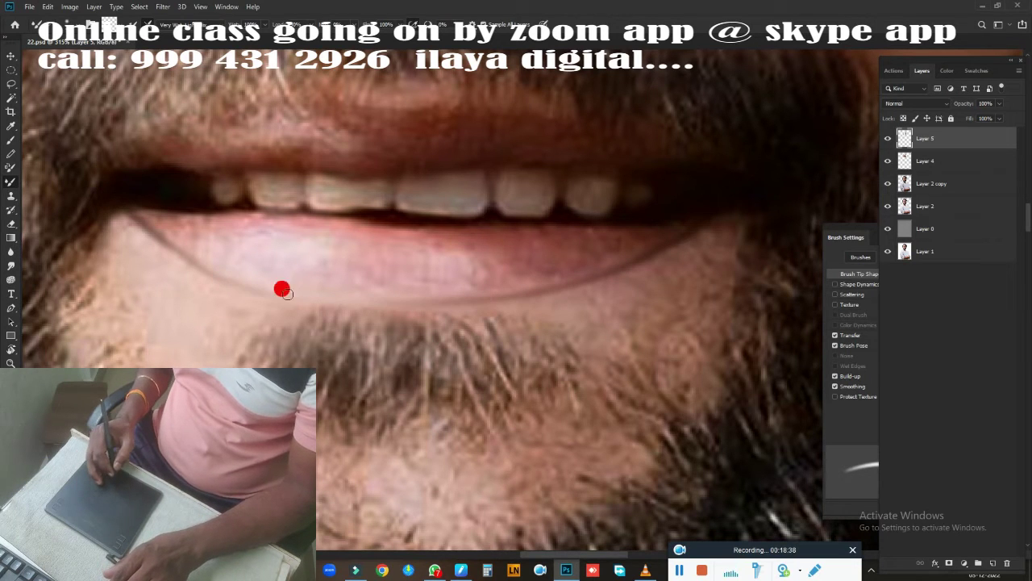
scroll(484, 185, up, 2)
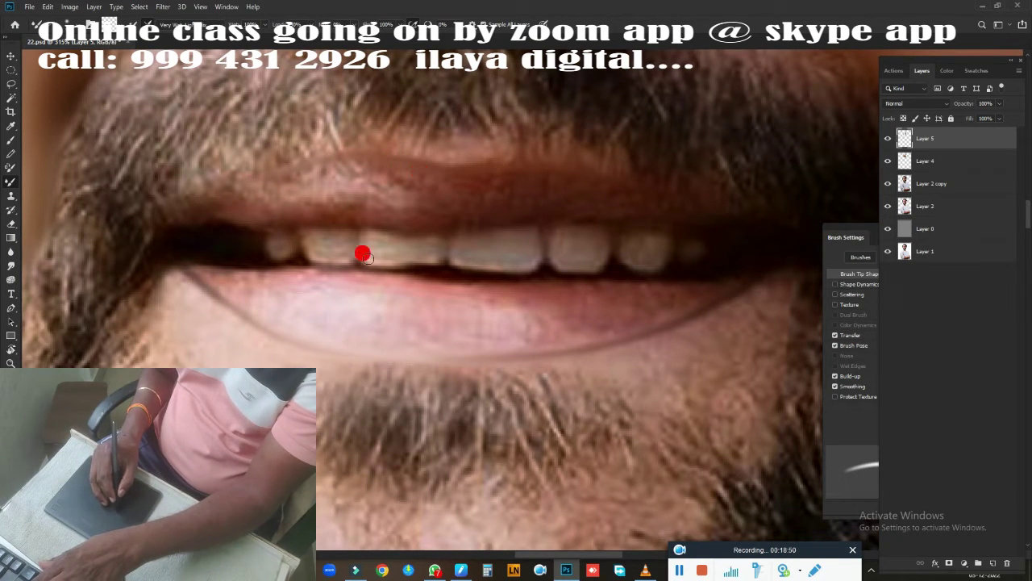
key(j)
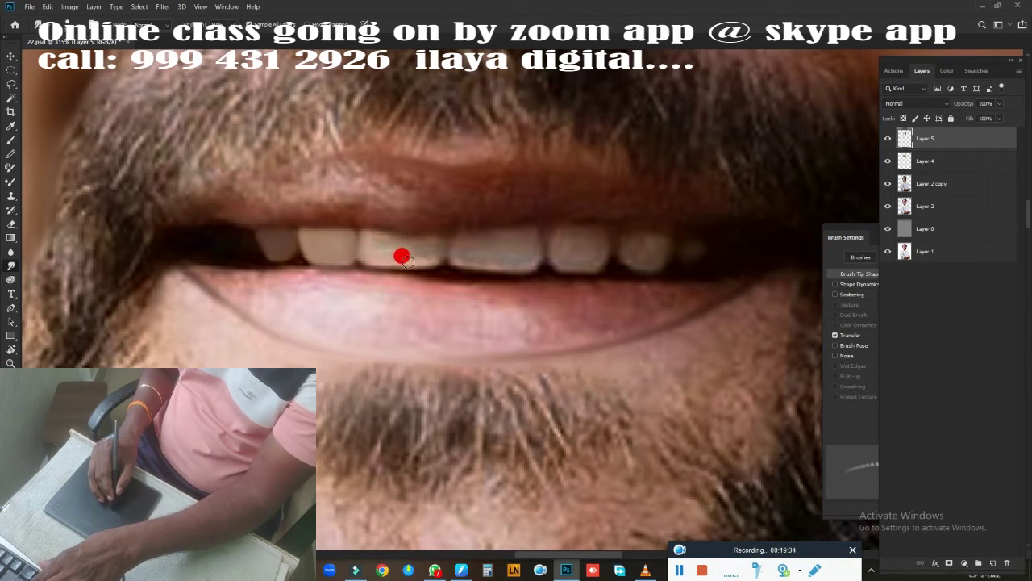
Smudge over each front tooth, left to right, to smooth its surface.
mouse_move(401, 256)
mouse_down()
mouse_move(426, 253)
mouse_move(432, 238)
mouse_up()
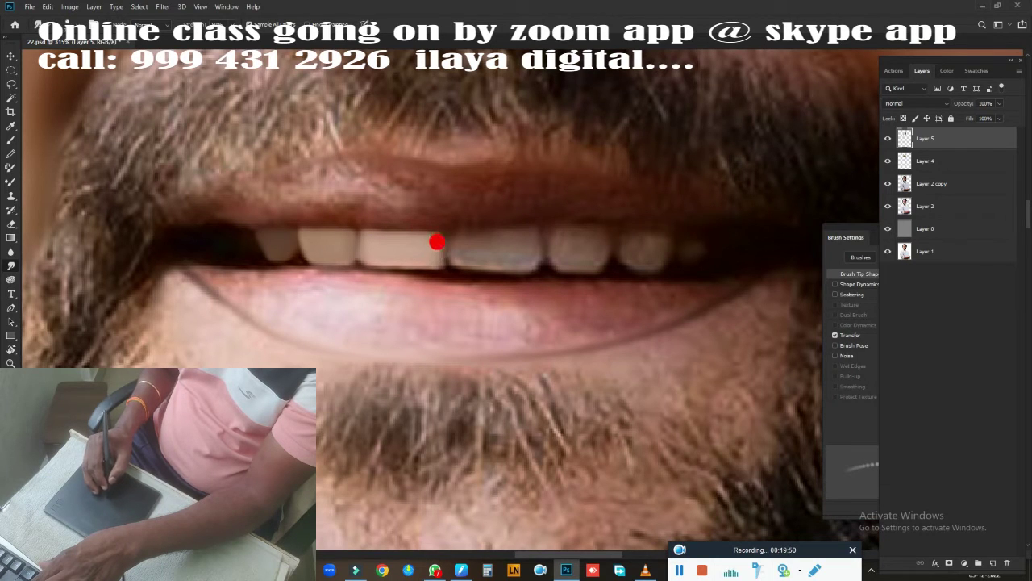
drag(437, 249, 454, 241)
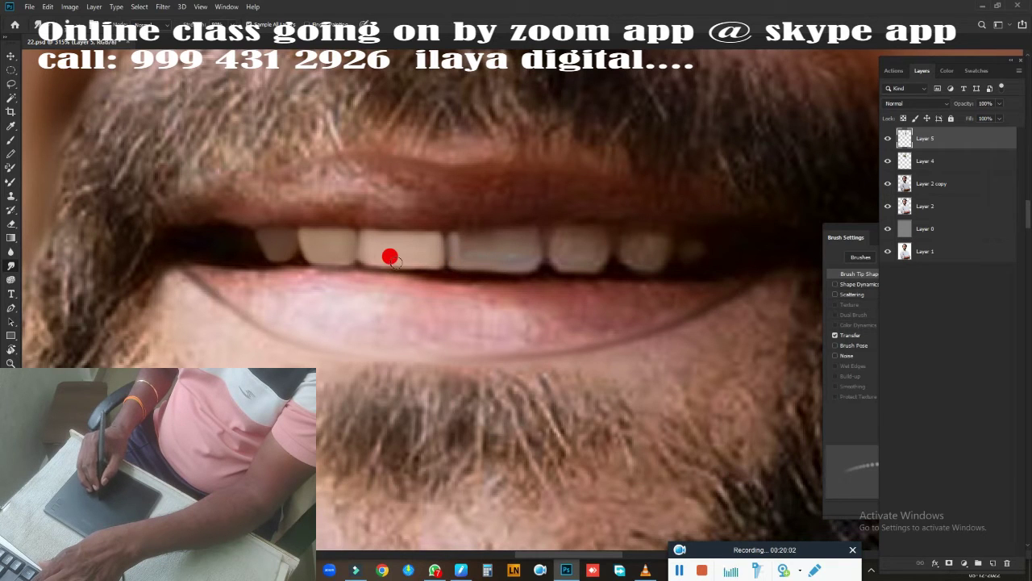
drag(463, 244, 466, 248)
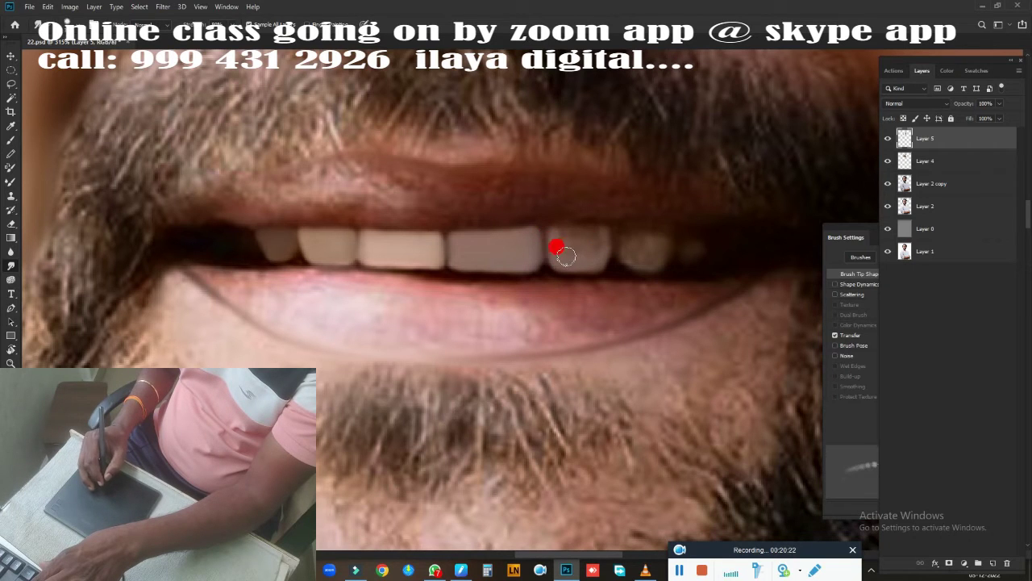
drag(599, 233, 588, 258)
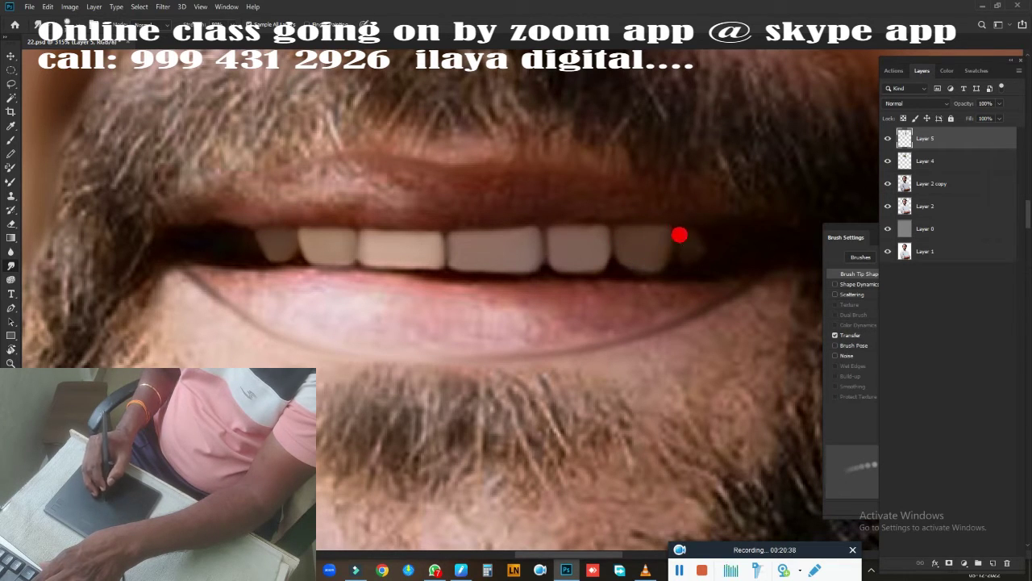
drag(679, 235, 688, 237)
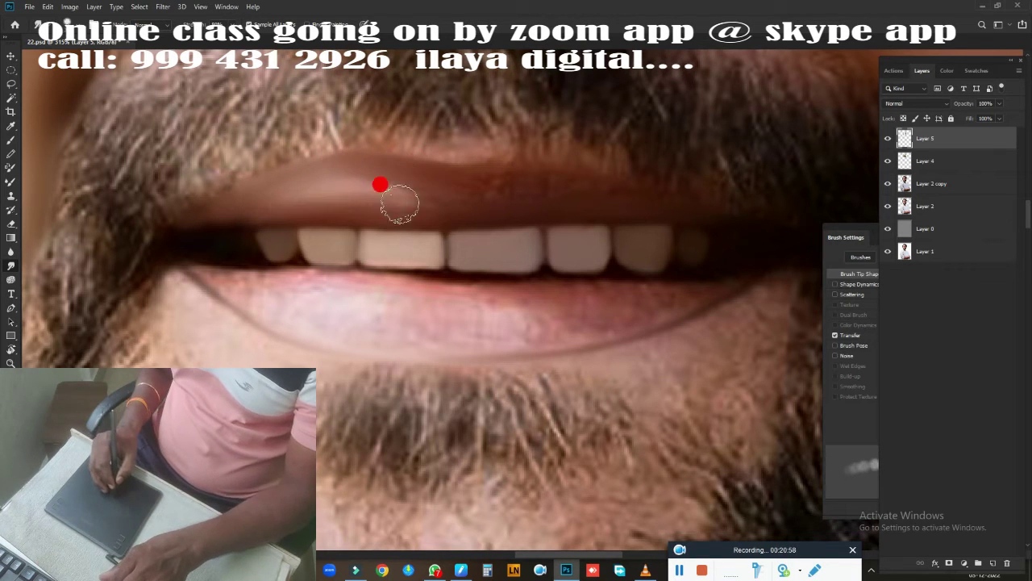
Smudge across the upper lip and along the lower lip to even their tones.
mouse_move(387, 194)
mouse_down()
mouse_move(233, 211)
mouse_move(438, 203)
mouse_move(484, 187)
mouse_move(367, 184)
mouse_up()
mouse_move(432, 201)
mouse_down()
mouse_move(285, 202)
mouse_move(493, 182)
mouse_up()
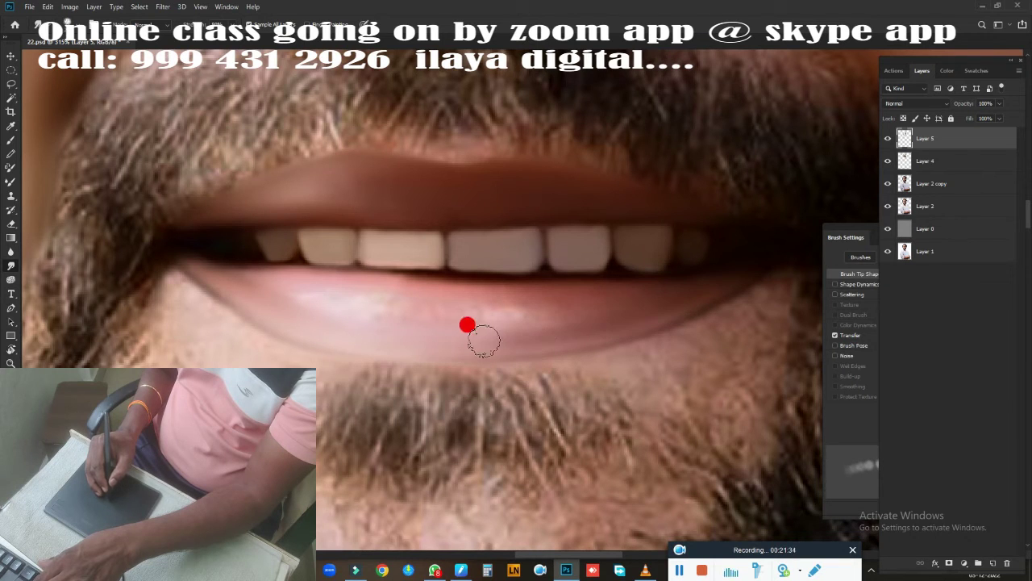
mouse_move(601, 304)
mouse_down()
mouse_move(427, 324)
mouse_move(662, 295)
mouse_move(544, 328)
mouse_move(334, 318)
mouse_move(300, 287)
mouse_up()
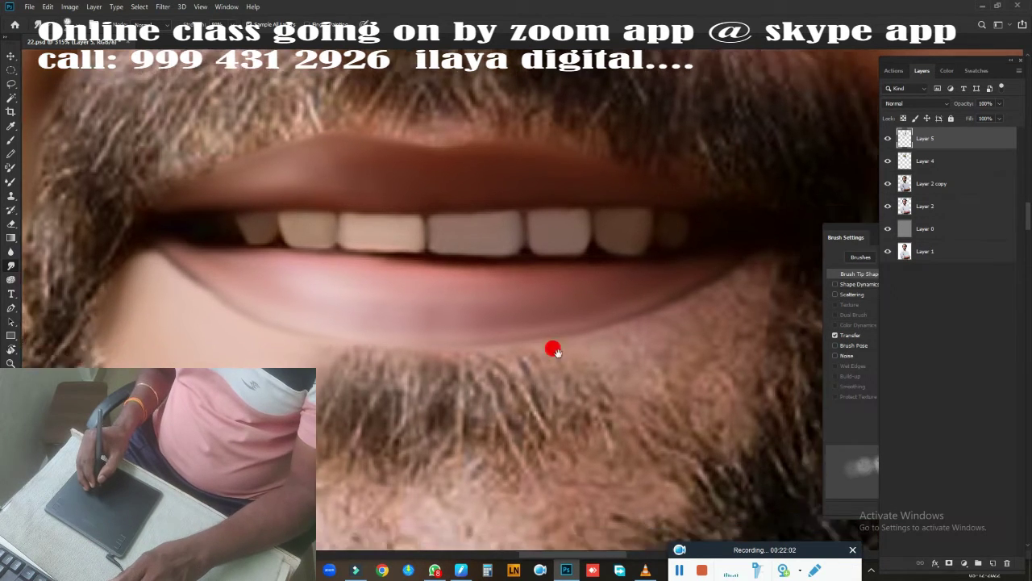
mouse_move(553, 350)
mouse_down()
mouse_move(523, 373)
mouse_move(522, 394)
mouse_up()
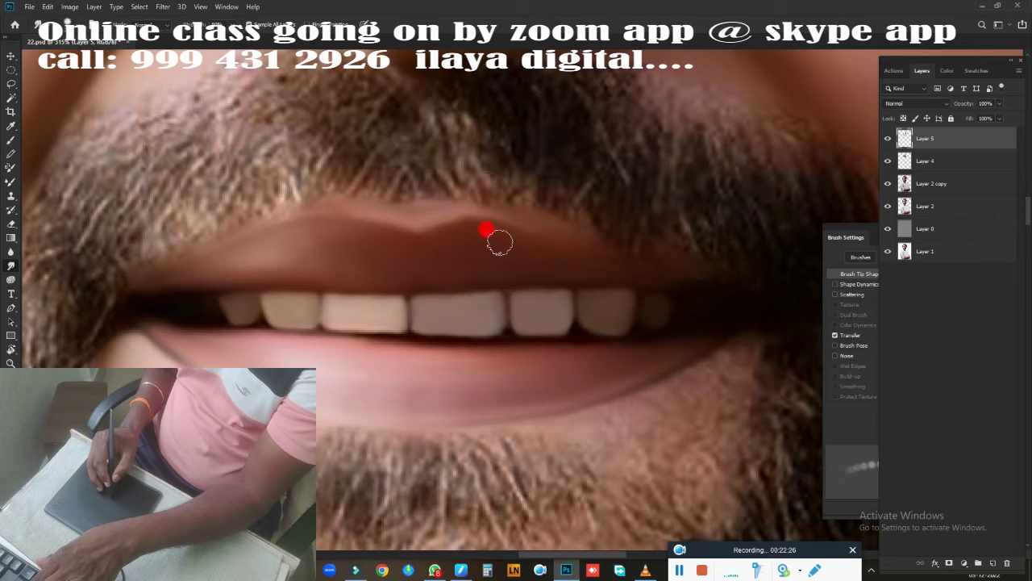
Smudge the beard hairs under the lower lip and across the chin into smooth skin.
drag(614, 396, 584, 246)
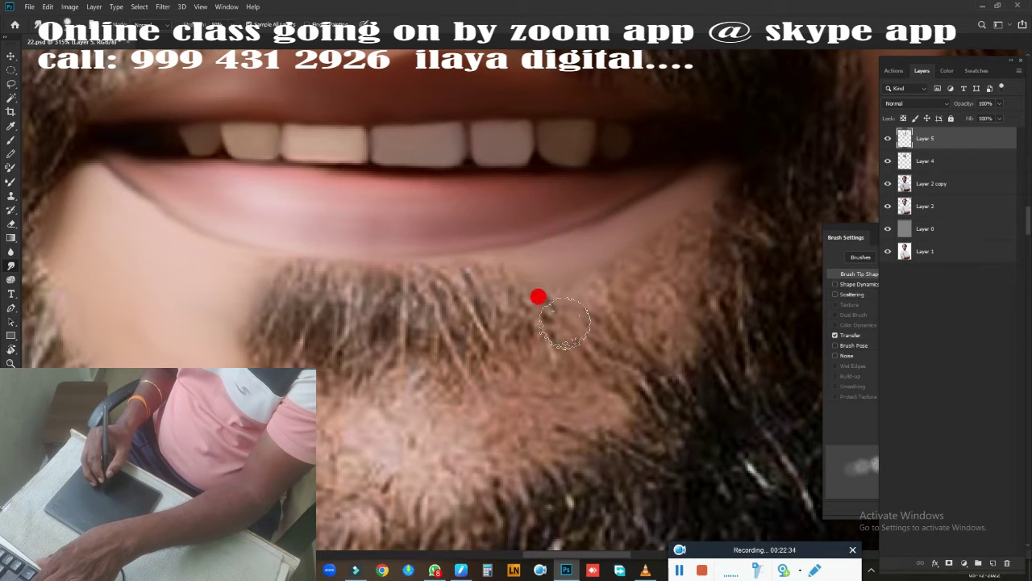
mouse_move(561, 319)
mouse_down()
mouse_move(591, 302)
mouse_move(530, 275)
mouse_move(708, 161)
mouse_move(675, 172)
mouse_move(717, 234)
mouse_move(668, 204)
mouse_move(662, 283)
mouse_move(685, 302)
mouse_move(538, 383)
mouse_move(553, 254)
mouse_move(606, 234)
mouse_move(578, 232)
mouse_move(657, 166)
mouse_move(618, 196)
mouse_move(499, 239)
mouse_move(468, 212)
mouse_move(317, 207)
mouse_move(447, 199)
mouse_move(205, 287)
mouse_move(218, 362)
mouse_up()
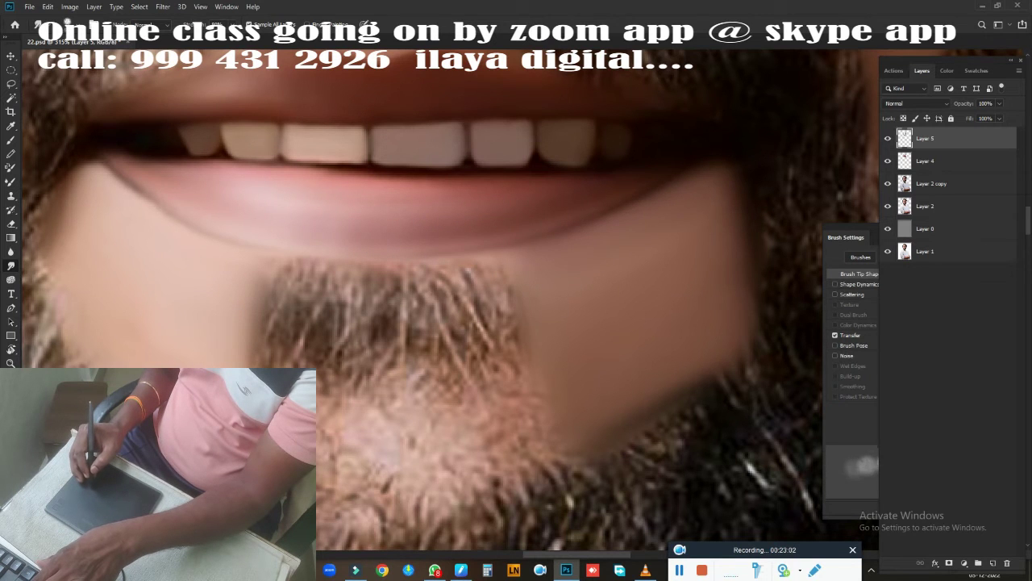
mouse_move(347, 476)
mouse_down()
mouse_move(438, 399)
mouse_move(509, 376)
mouse_move(571, 415)
mouse_move(528, 437)
mouse_up()
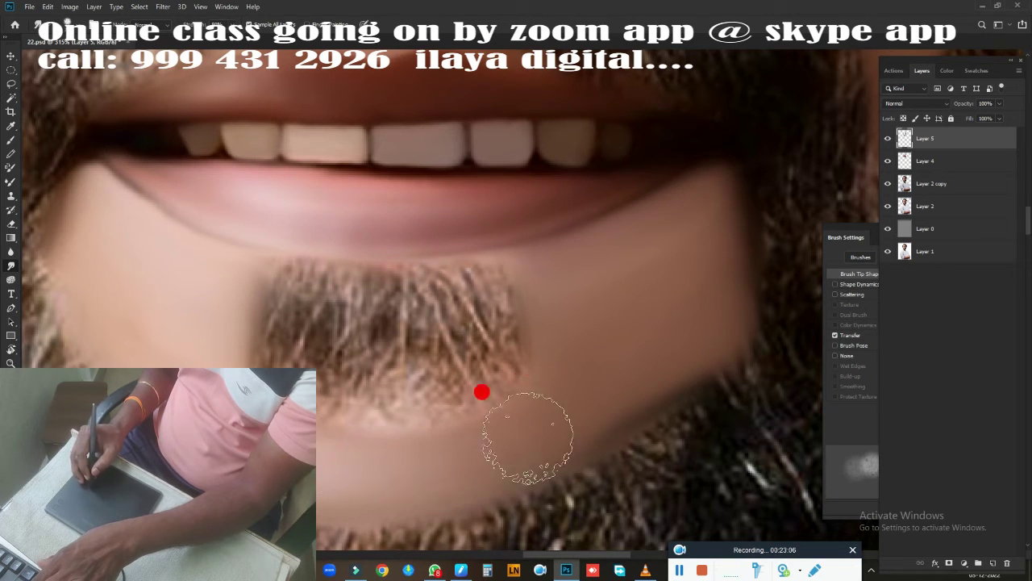
mouse_move(482, 392)
mouse_down()
mouse_move(175, 330)
mouse_move(514, 332)
mouse_move(441, 357)
mouse_move(475, 398)
mouse_up()
mouse_move(645, 310)
mouse_down()
mouse_move(534, 410)
mouse_move(556, 399)
mouse_move(426, 407)
mouse_up()
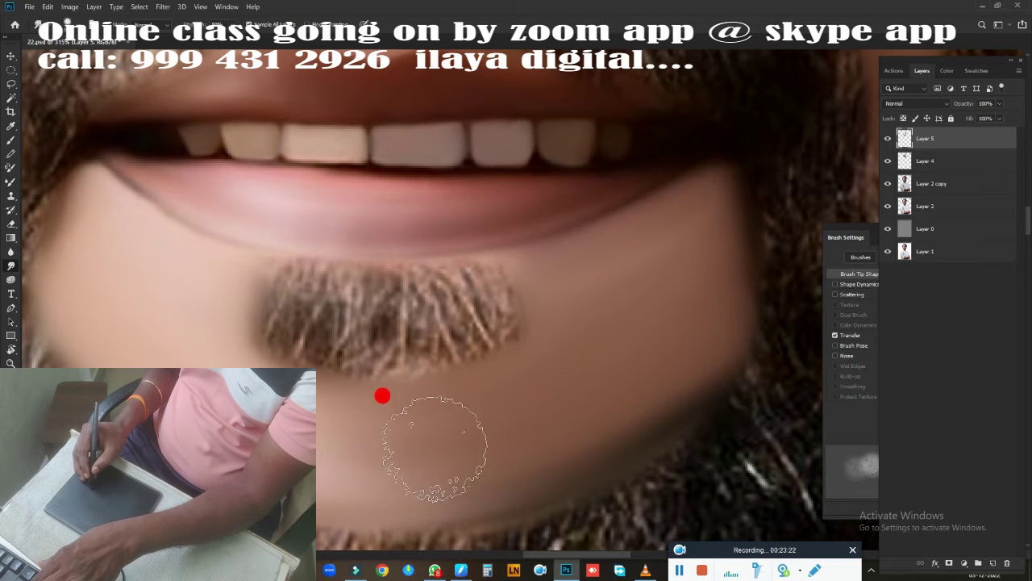
key(e)
scroll(560, 329, down, 5)
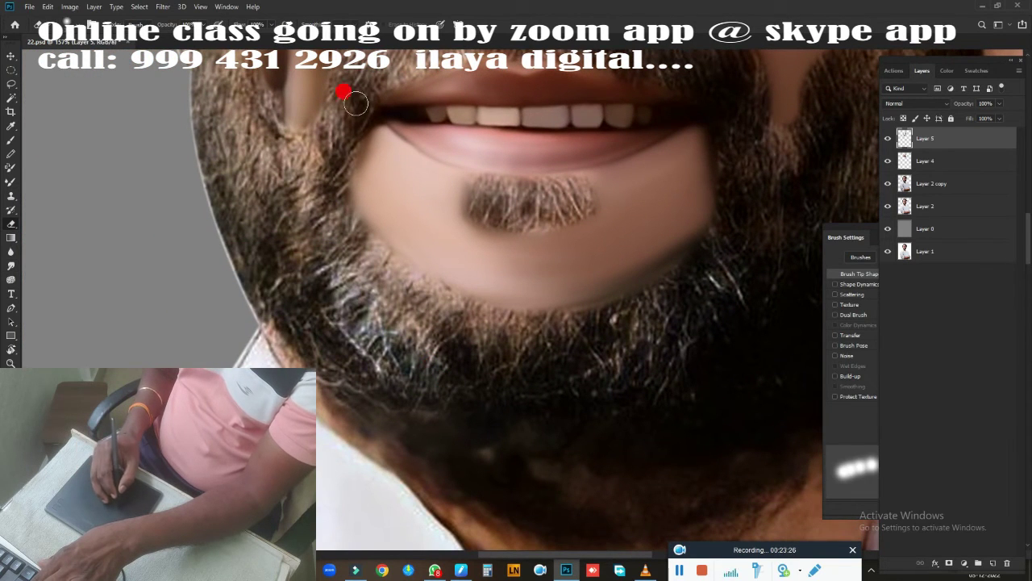
Erase around the chin patch's edges to restore its hair.
mouse_move(581, 172)
mouse_down()
mouse_move(506, 228)
mouse_move(476, 203)
mouse_up()
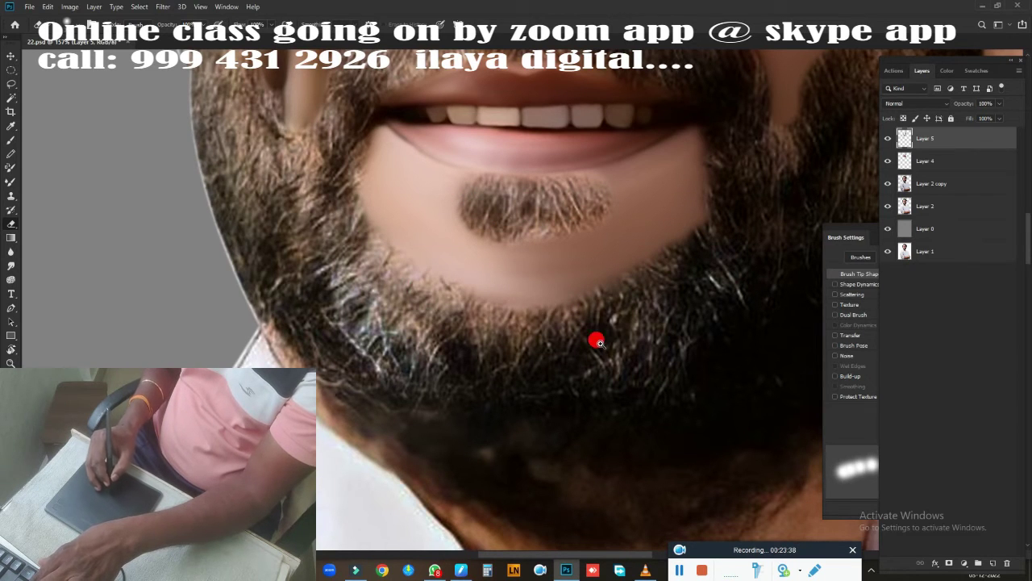
scroll(607, 321, down, 3)
scroll(603, 319, down, 1)
scroll(600, 319, down, 1)
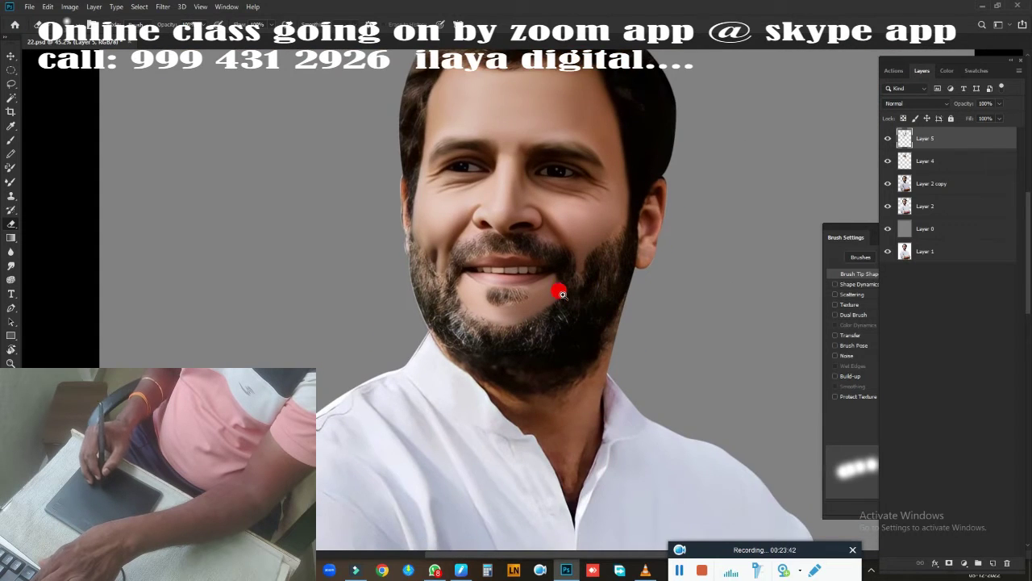
scroll(564, 306, up, 2)
scroll(574, 319, up, 1)
scroll(562, 338, up, 1)
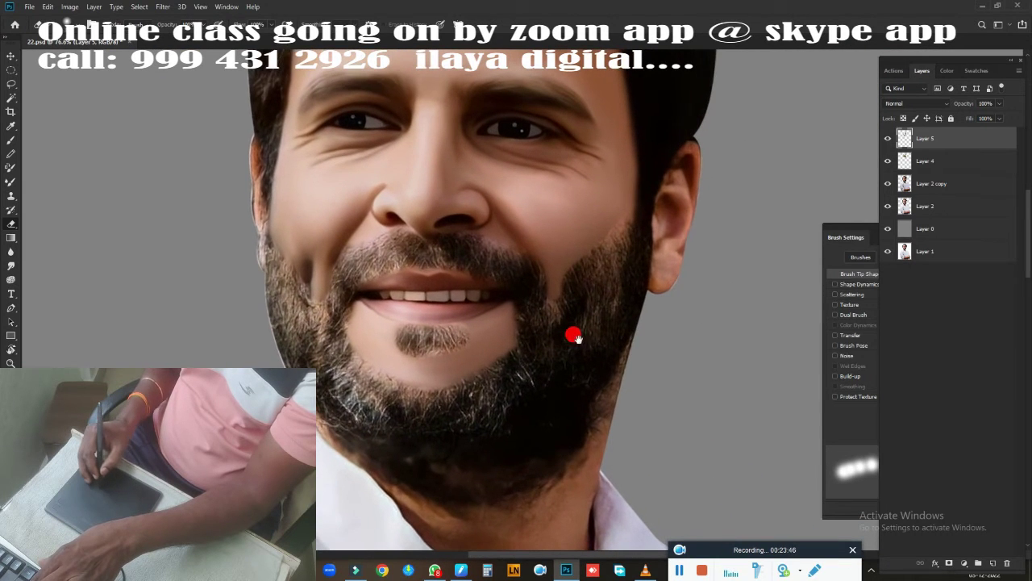
scroll(564, 339, down, 1)
scroll(547, 349, up, 1)
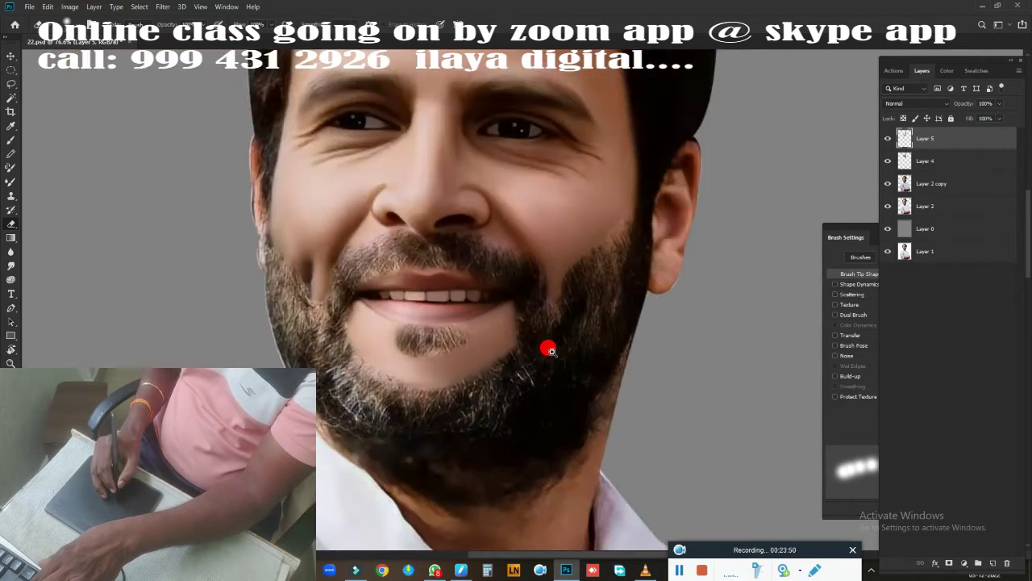
scroll(565, 339, up, 3)
Save the document and delete Layer 4 from the stack.
key(r)
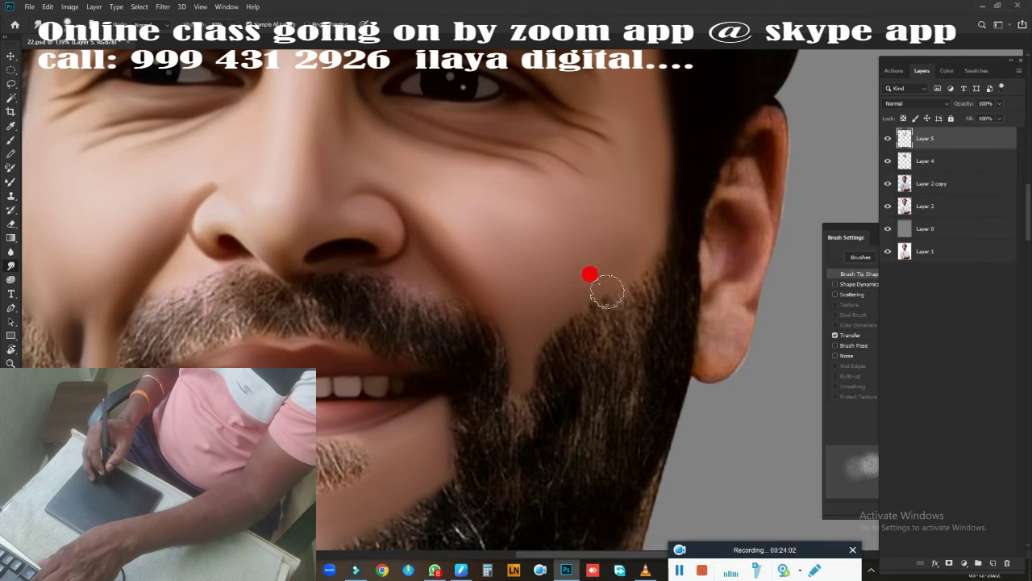
scroll(539, 411, down, 1)
key(ctrl+s)
scroll(576, 420, down, 1)
scroll(562, 397, down, 1)
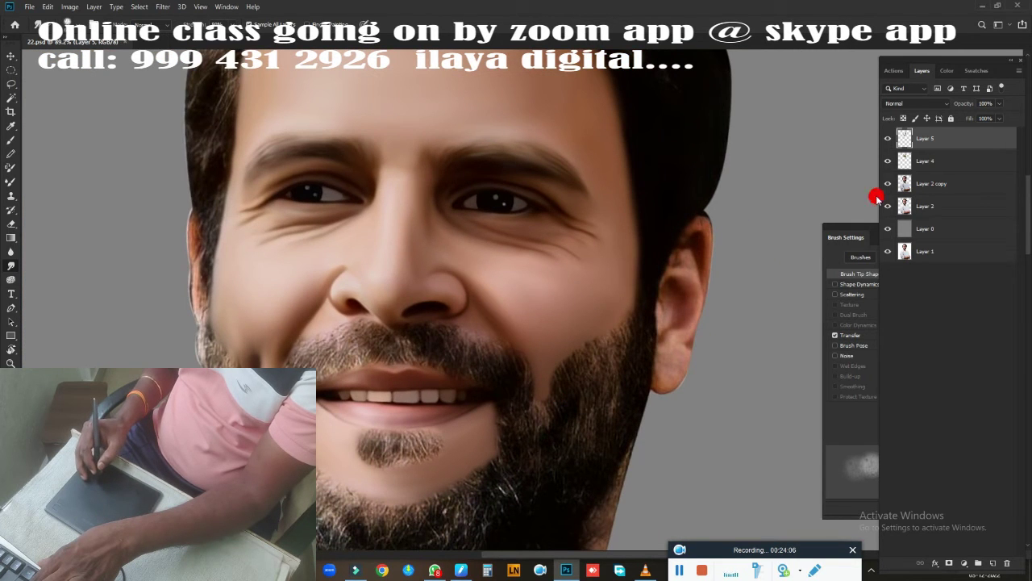
key(Delete)
Blend the cheek edge beside the ear smoothly into the beard.
scroll(638, 302, up, 2)
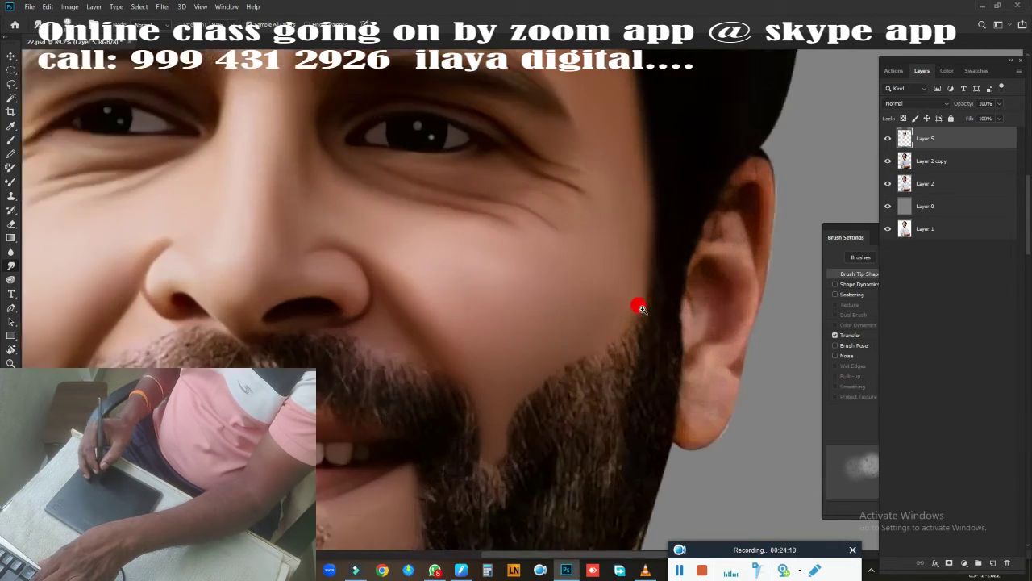
scroll(767, 322, up, 1)
mouse_move(334, 156)
mouse_down()
mouse_move(332, 136)
mouse_move(341, 155)
mouse_move(345, 141)
mouse_move(345, 194)
mouse_move(332, 173)
mouse_move(359, 207)
mouse_move(334, 239)
mouse_move(357, 262)
mouse_move(350, 299)
mouse_move(359, 294)
mouse_move(340, 217)
mouse_move(336, 376)
mouse_move(353, 352)
mouse_up()
drag(575, 388, 252, 349)
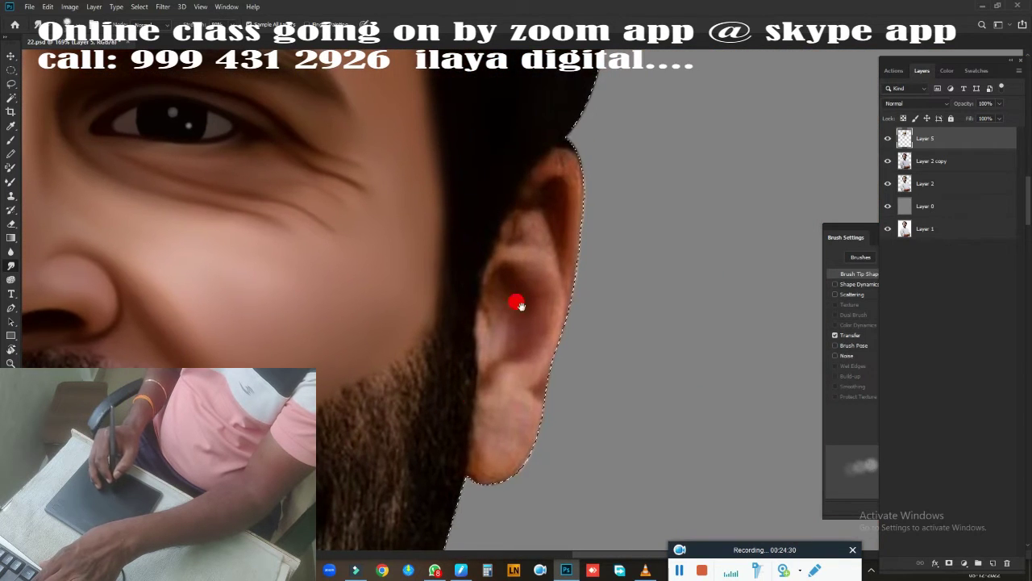
Smooth the ear's outer edge, reddish top and inner skin down to the earlobe.
mouse_move(519, 299)
mouse_down()
mouse_move(530, 173)
mouse_move(557, 132)
mouse_move(570, 176)
mouse_up()
mouse_move(576, 224)
mouse_down()
mouse_move(541, 175)
mouse_move(505, 230)
mouse_move(557, 138)
mouse_move(488, 263)
mouse_move(488, 331)
mouse_move(489, 286)
mouse_move(468, 341)
mouse_move(478, 317)
mouse_move(483, 415)
mouse_up()
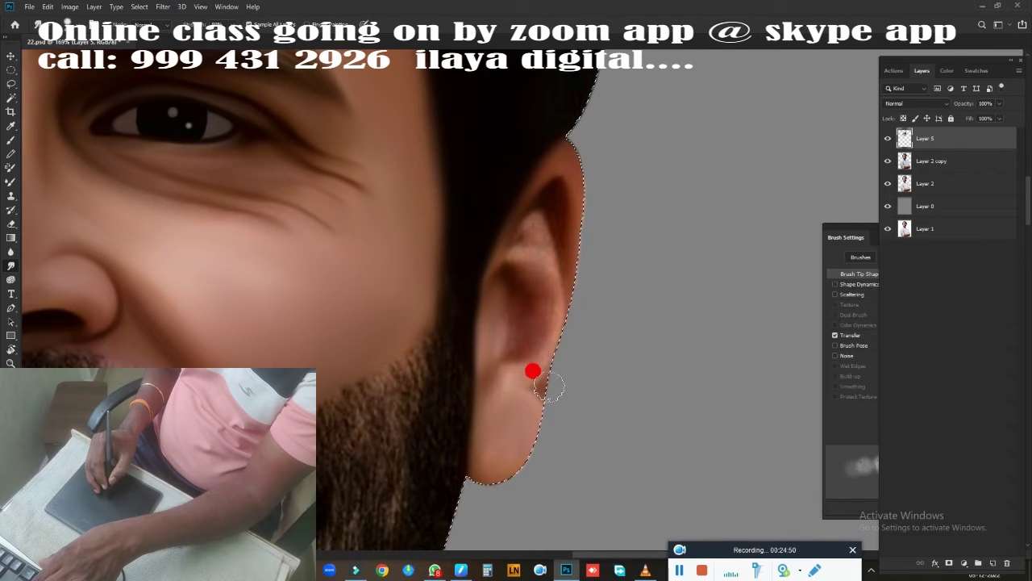
mouse_move(487, 362)
mouse_down()
mouse_move(495, 253)
mouse_move(542, 352)
mouse_move(512, 214)
mouse_move(544, 273)
mouse_move(544, 166)
mouse_move(556, 210)
mouse_move(535, 199)
mouse_move(502, 226)
mouse_up()
mouse_move(511, 264)
mouse_down()
mouse_move(539, 374)
mouse_move(502, 402)
mouse_up()
mouse_move(507, 440)
mouse_down()
mouse_move(714, 272)
mouse_move(640, 281)
mouse_move(589, 358)
mouse_move(459, 289)
mouse_move(439, 368)
mouse_up()
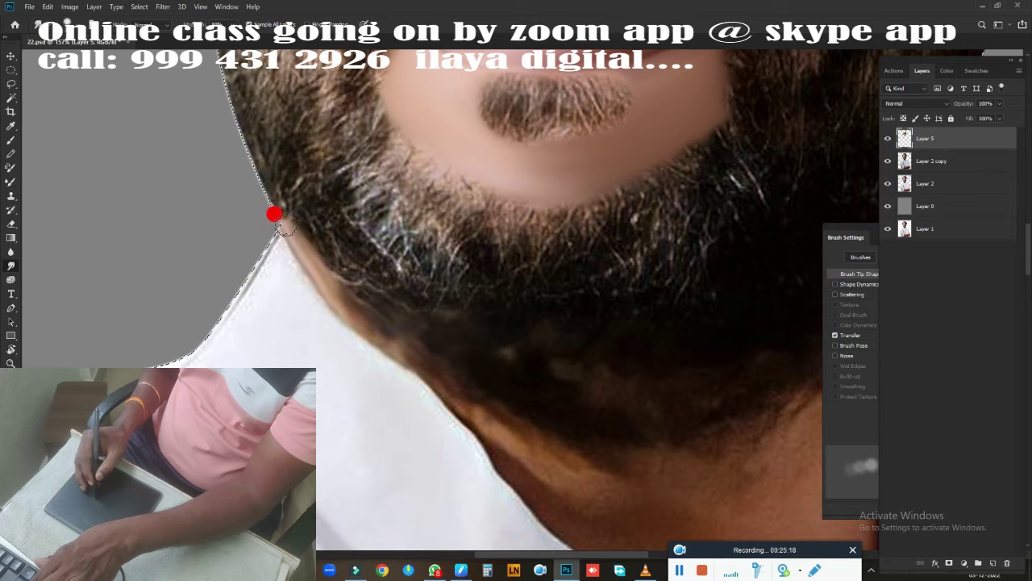
Blend the beard's lower edge and the neck skin below it smooth.
drag(298, 208, 370, 325)
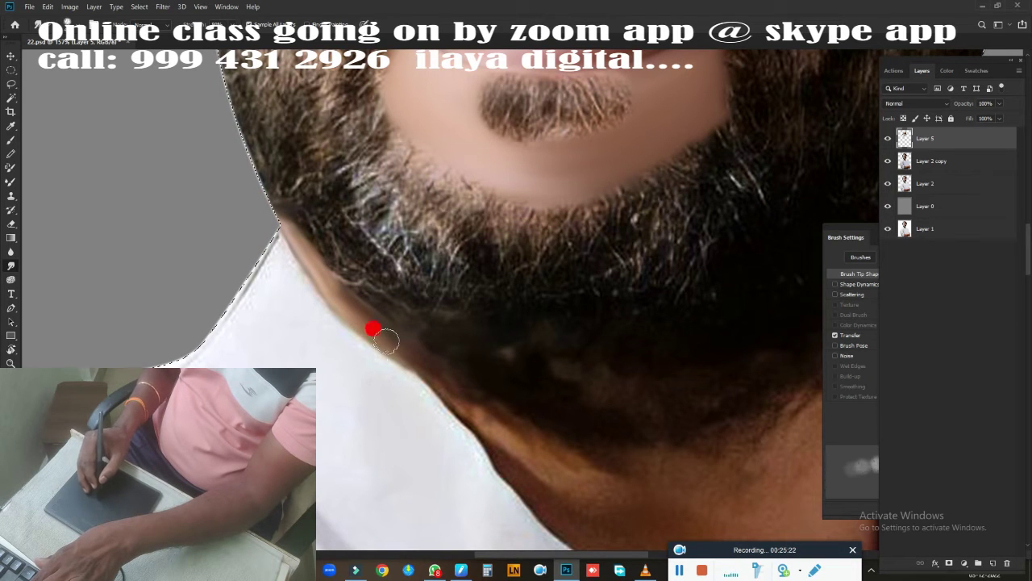
mouse_move(305, 295)
mouse_down()
mouse_move(257, 245)
mouse_move(234, 321)
mouse_up()
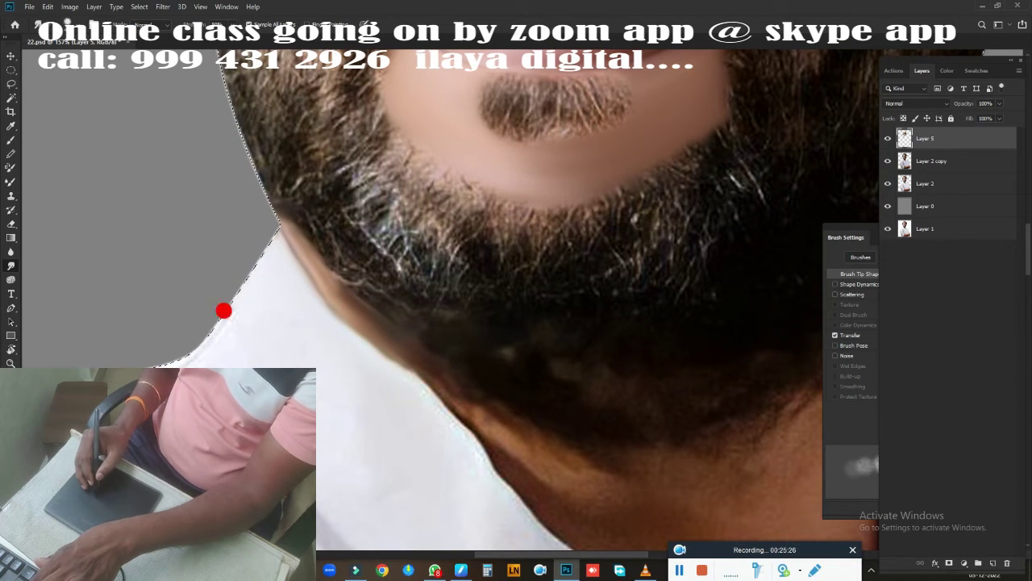
scroll(495, 391, down, 5)
scroll(519, 346, right, 5)
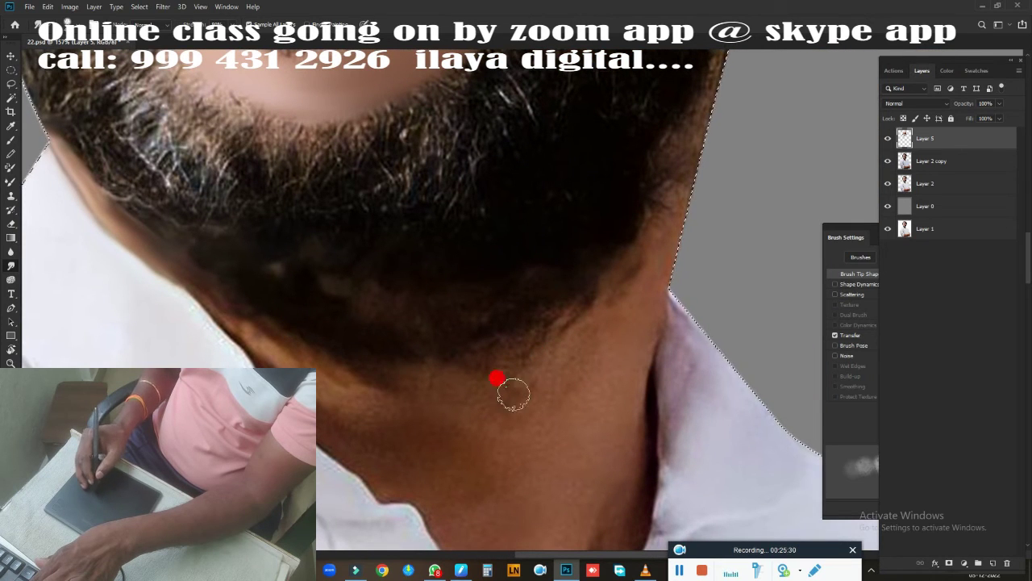
drag(221, 310, 202, 325)
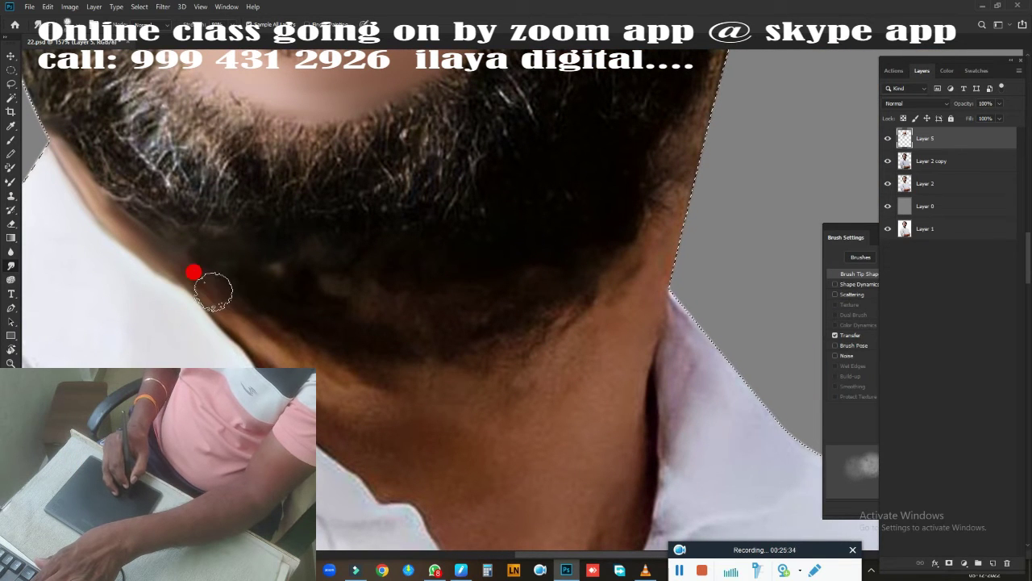
drag(212, 290, 291, 347)
mouse_move(345, 436)
mouse_down()
mouse_move(455, 477)
mouse_move(465, 421)
mouse_move(438, 385)
mouse_move(497, 375)
mouse_move(553, 346)
mouse_move(508, 433)
mouse_move(547, 427)
mouse_move(657, 272)
mouse_move(661, 231)
mouse_move(550, 334)
mouse_move(492, 345)
mouse_move(523, 369)
mouse_up()
mouse_move(254, 314)
mouse_down()
mouse_move(525, 411)
mouse_move(620, 357)
mouse_move(618, 458)
mouse_move(690, 363)
mouse_up()
Soften the shading at the V-neck opening and collar edge.
scroll(657, 331, down, 5)
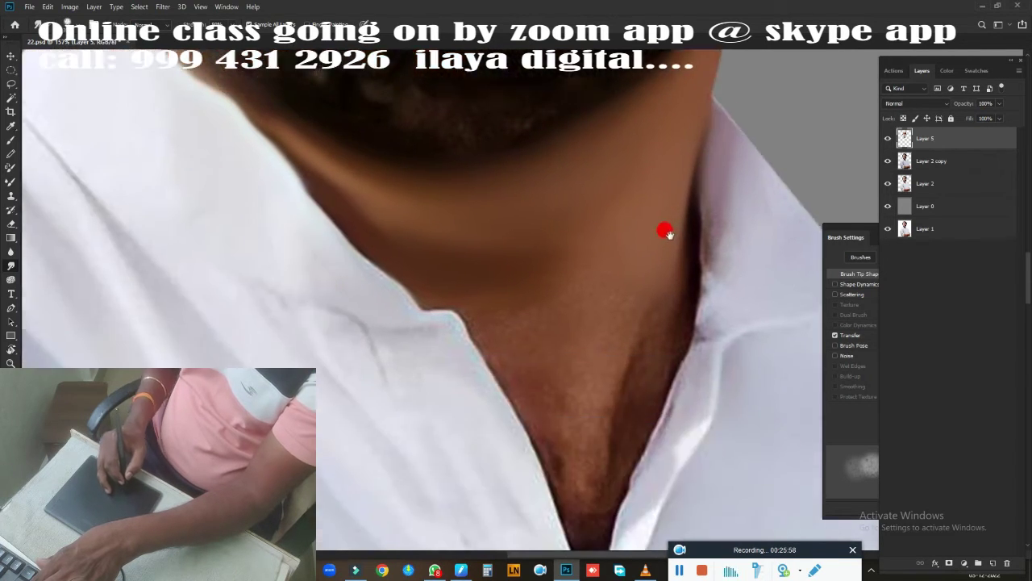
mouse_move(701, 223)
mouse_down()
mouse_move(468, 241)
mouse_move(516, 350)
mouse_move(557, 199)
mouse_move(594, 415)
mouse_up()
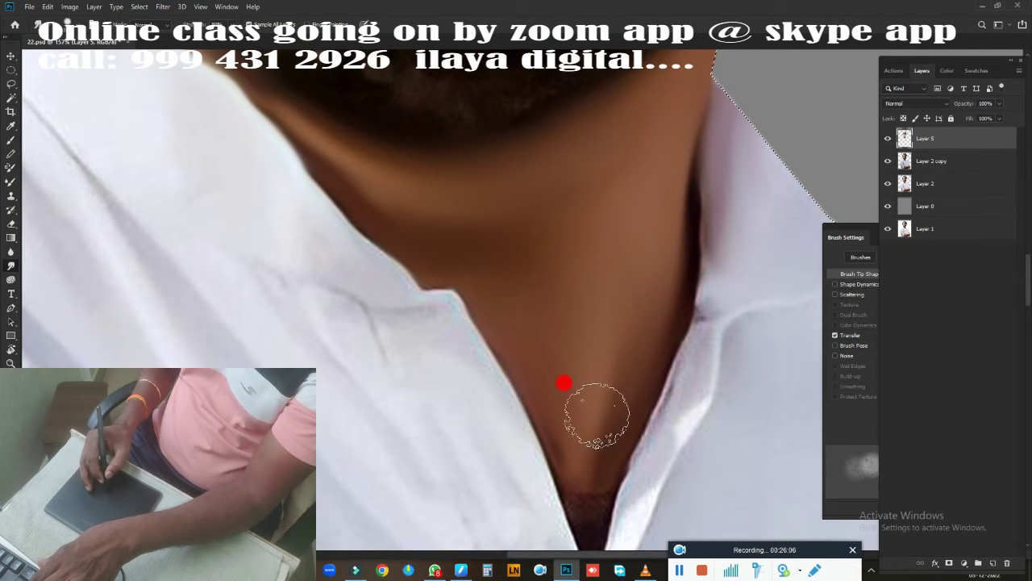
scroll(594, 414, down, 4)
mouse_move(557, 264)
mouse_down()
mouse_move(601, 314)
mouse_move(528, 260)
mouse_up()
mouse_move(447, 151)
mouse_down()
mouse_move(491, 223)
mouse_move(422, 212)
mouse_move(387, 120)
mouse_move(614, 299)
mouse_move(677, 249)
mouse_move(590, 454)
mouse_move(536, 442)
mouse_move(286, 277)
mouse_move(484, 392)
mouse_move(473, 300)
mouse_move(482, 395)
mouse_up()
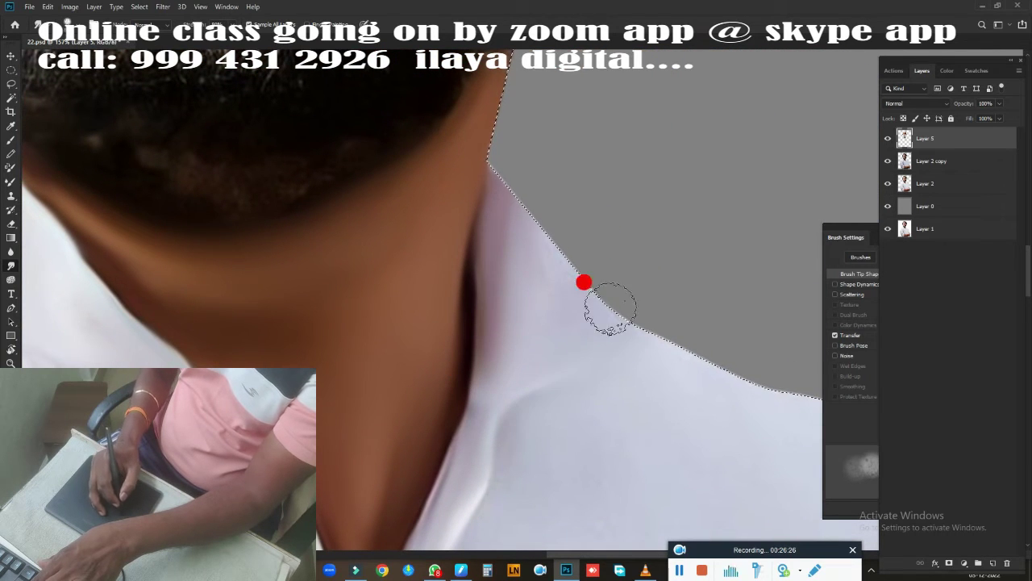
Lighten the dark jaw shadow into skin tone along the jawline.
key(ctrl+minus)
mouse_move(548, 384)
mouse_down()
mouse_move(569, 399)
mouse_move(549, 299)
mouse_up()
mouse_move(298, 284)
mouse_down()
mouse_move(396, 302)
mouse_move(617, 270)
mouse_move(517, 290)
mouse_move(571, 247)
mouse_move(594, 260)
mouse_move(787, 104)
mouse_up()
mouse_move(622, 298)
mouse_down()
mouse_move(521, 346)
mouse_move(373, 330)
mouse_move(401, 346)
mouse_move(402, 330)
mouse_move(322, 323)
mouse_move(237, 250)
mouse_move(214, 253)
mouse_move(294, 334)
mouse_move(231, 267)
mouse_move(306, 301)
mouse_move(225, 233)
mouse_move(380, 306)
mouse_move(334, 343)
mouse_move(396, 392)
mouse_move(398, 339)
mouse_move(384, 408)
mouse_move(373, 380)
mouse_move(613, 368)
mouse_move(476, 341)
mouse_move(576, 341)
mouse_move(521, 320)
mouse_move(571, 339)
mouse_move(502, 414)
mouse_move(640, 334)
mouse_move(457, 396)
mouse_move(560, 468)
mouse_up()
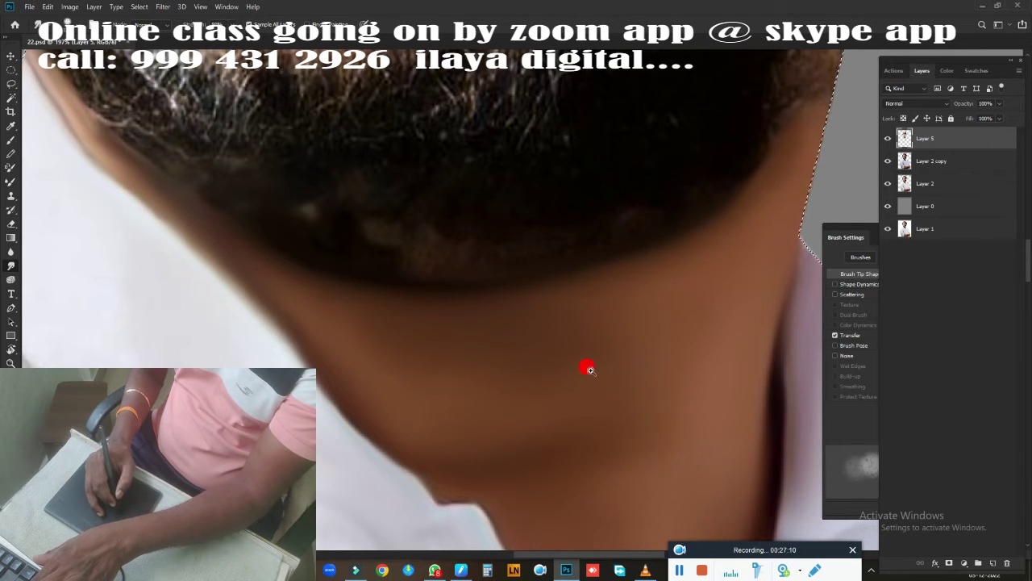
key(ctrl+0)
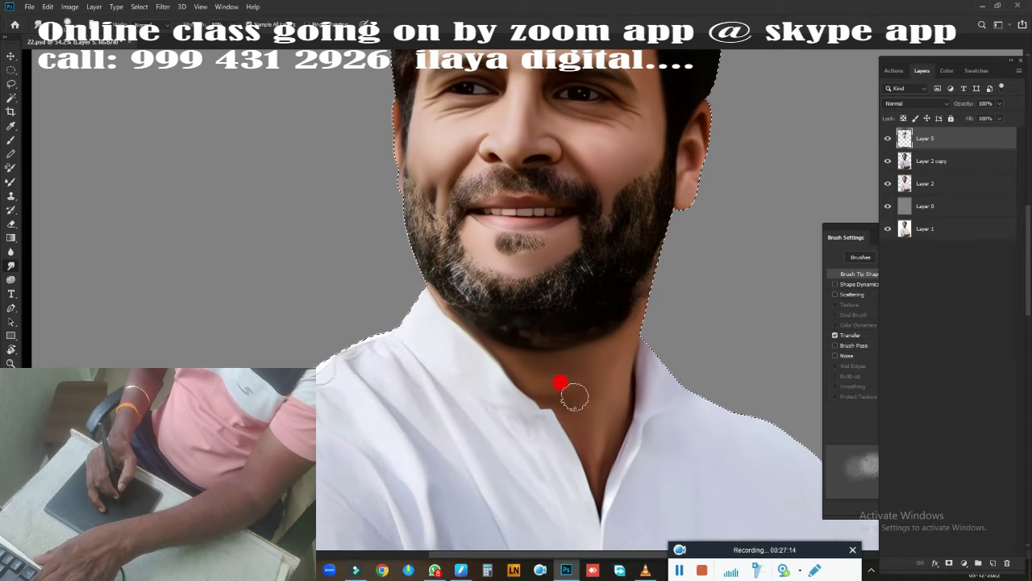
scroll(610, 335, up, 3)
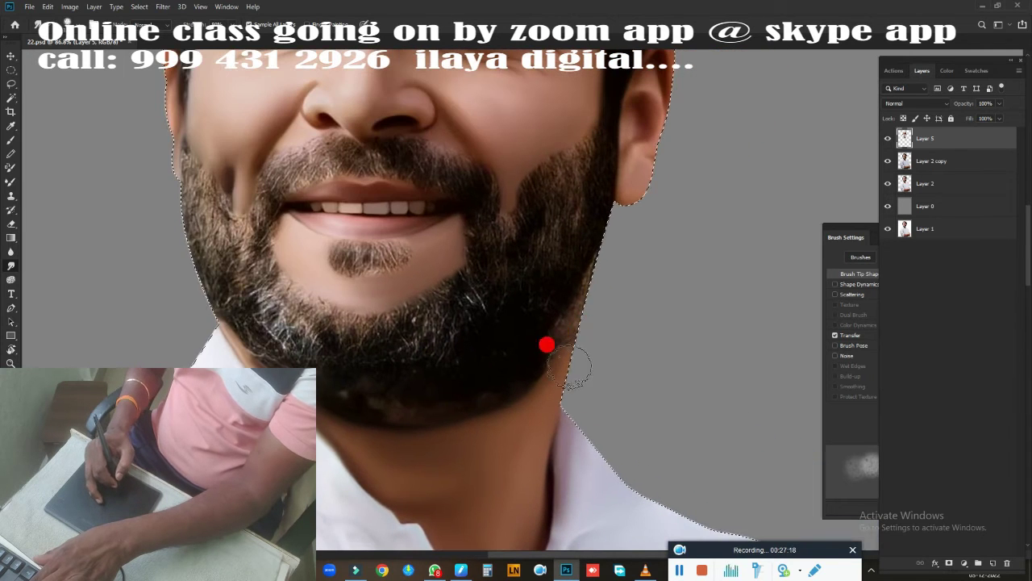
scroll(410, 323, down, 2)
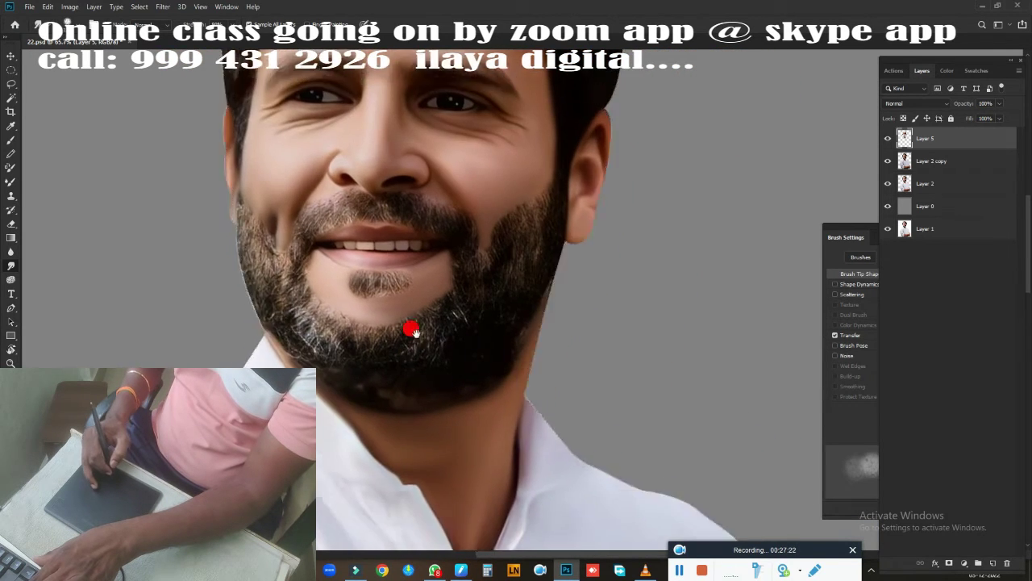
drag(409, 327, 475, 428)
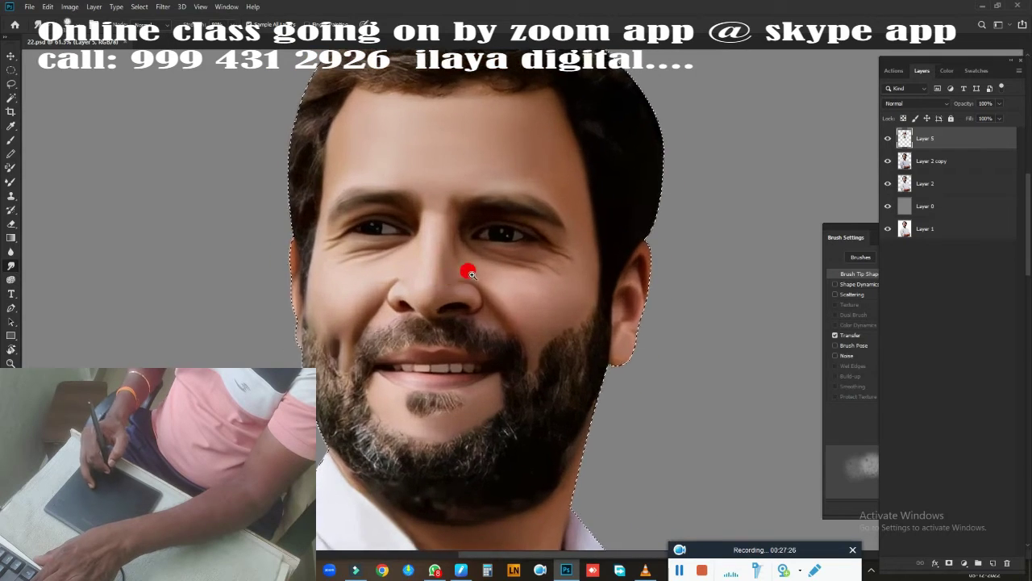
scroll(483, 287, down, 1)
scroll(520, 322, down, 1)
drag(534, 339, 517, 272)
scroll(503, 306, down, 1)
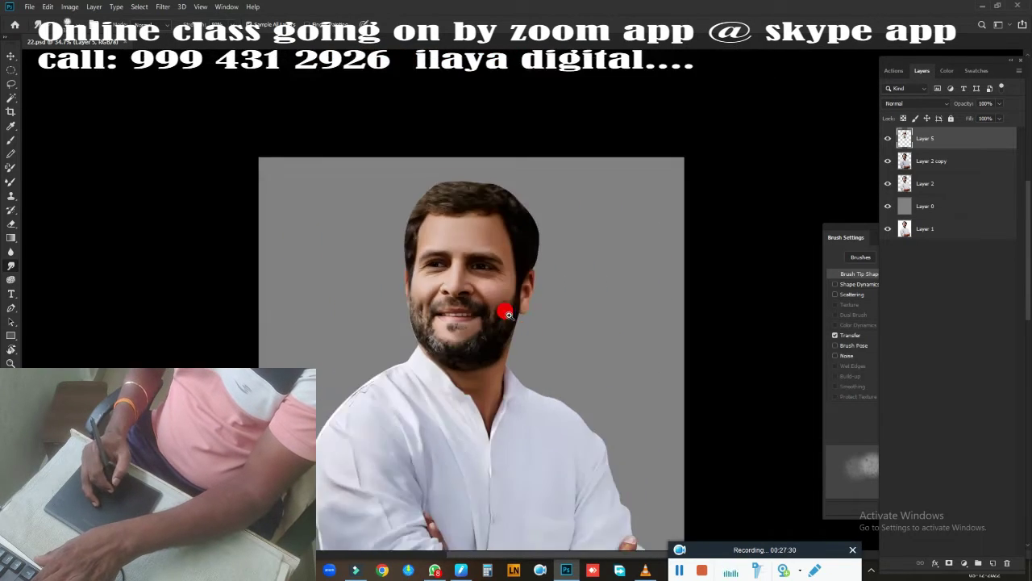
scroll(505, 201, up, 3)
scroll(566, 311, up, 1)
scroll(516, 295, down, 1)
scroll(554, 415, up, 1)
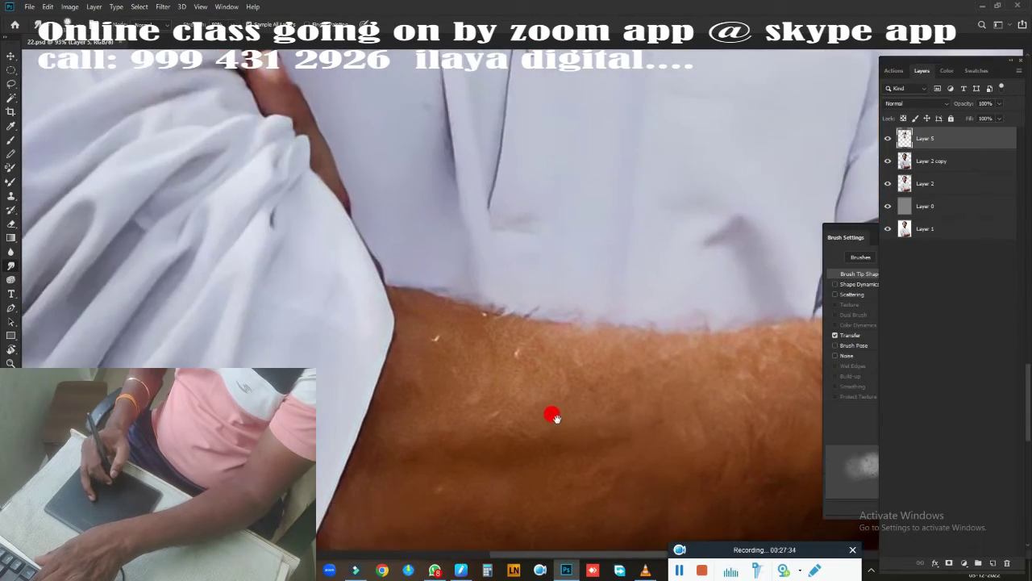
scroll(394, 202, down, 1)
scroll(454, 235, down, 1)
scroll(456, 234, down, 1)
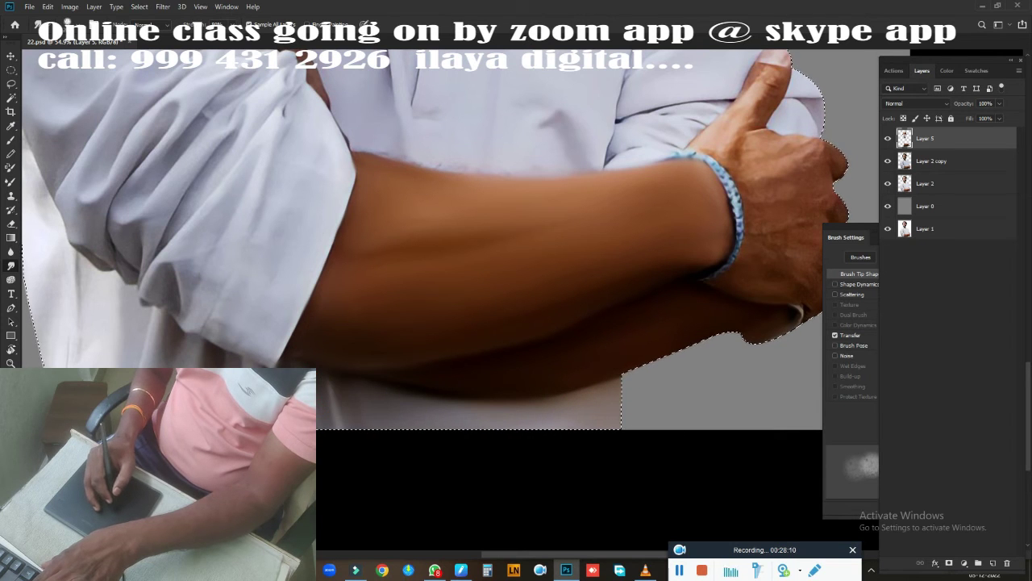
drag(724, 311, 402, 407)
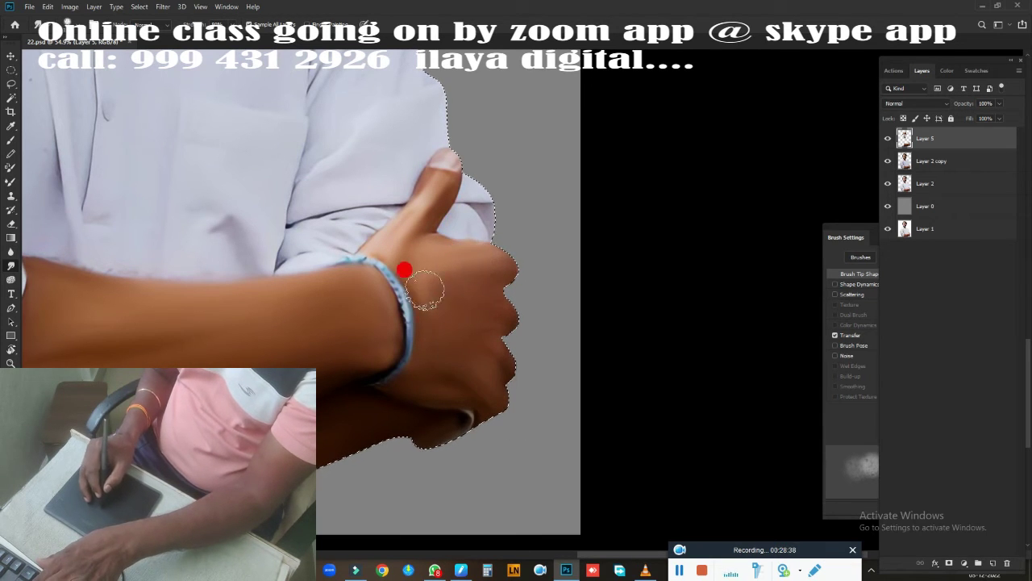
scroll(403, 278, down, 2)
scroll(392, 279, down, 2)
scroll(486, 308, up, 5)
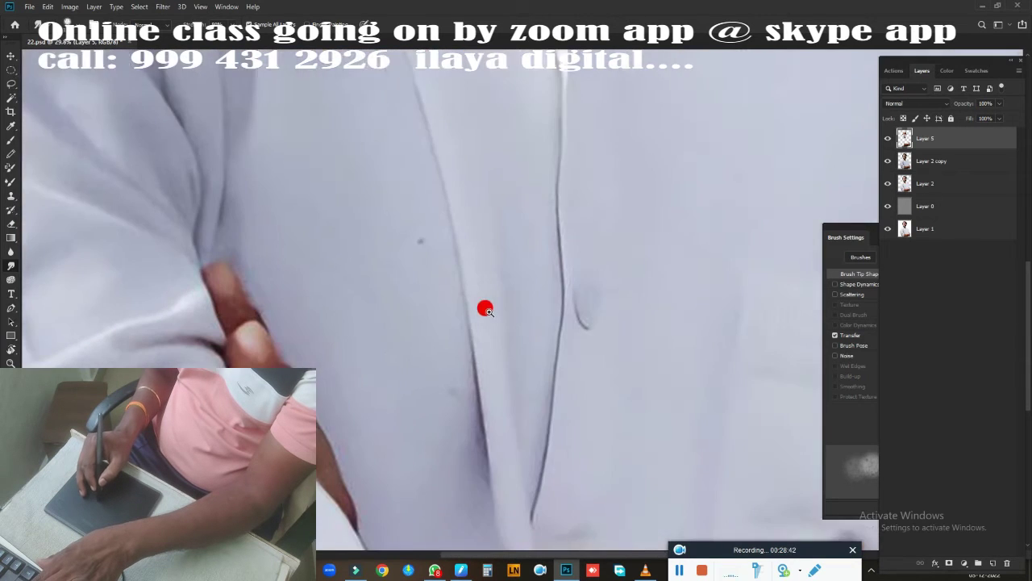
scroll(486, 309, down, 2)
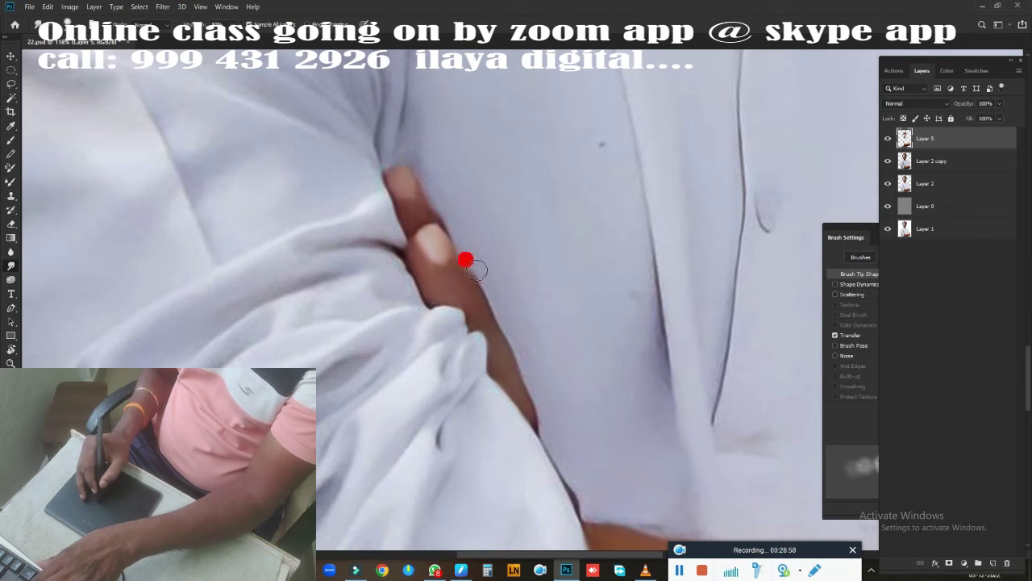
scroll(528, 393, down, 3)
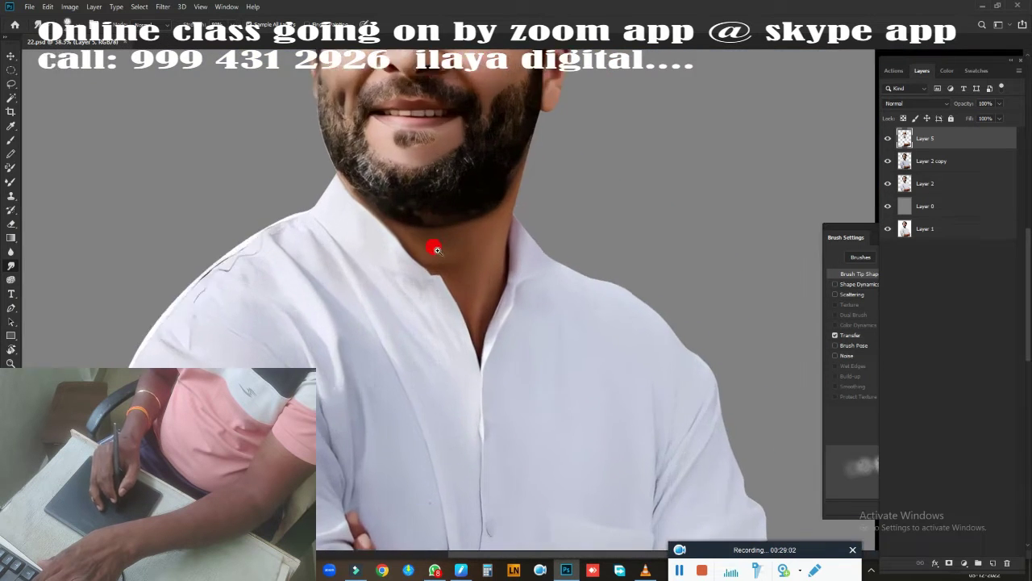
scroll(477, 235, down, 3)
Stamp the visible image onto a new layer and deepen the darks with Curves black input 8.
click(927, 163)
key(ctrl+j)
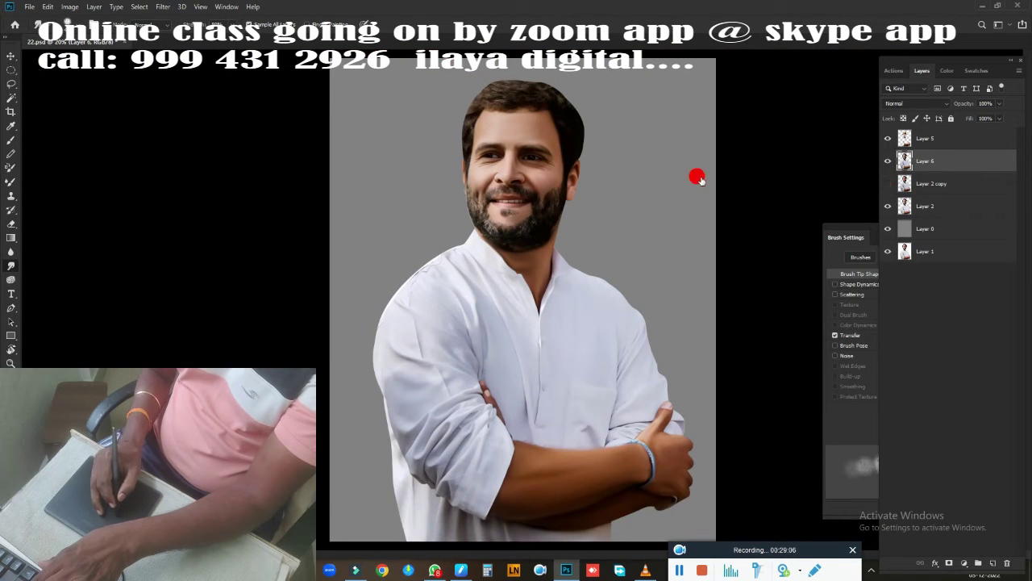
key(ctrl+m)
scroll(543, 272, up, 3)
drag(714, 244, 718, 249)
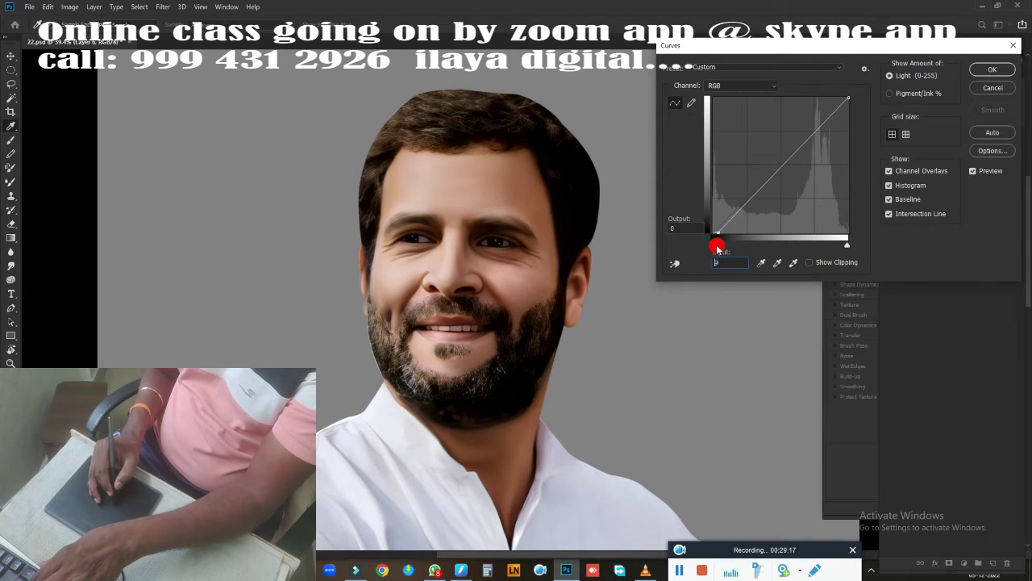
click(983, 71)
Zoom in and pan to the mouth and moustache.
scroll(630, 246, up, 3)
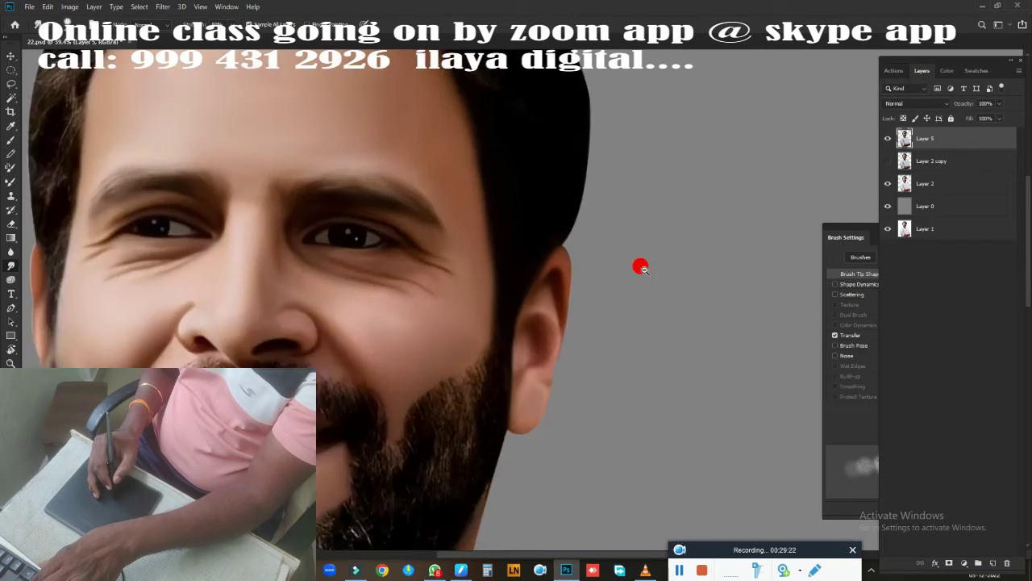
scroll(643, 268, up, 3)
scroll(537, 315, up, 3)
drag(571, 274, 610, 416)
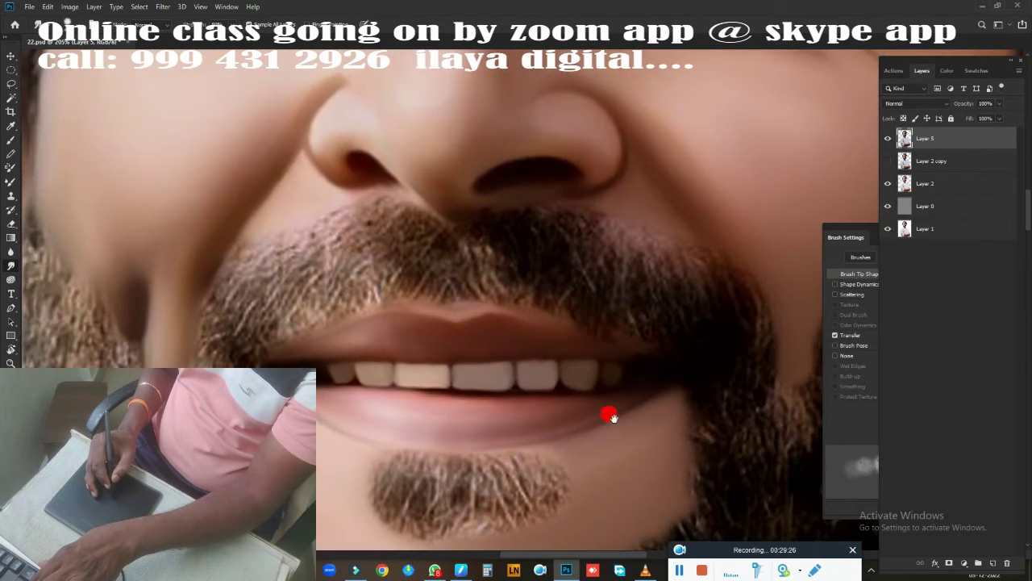
scroll(492, 295, up, 2)
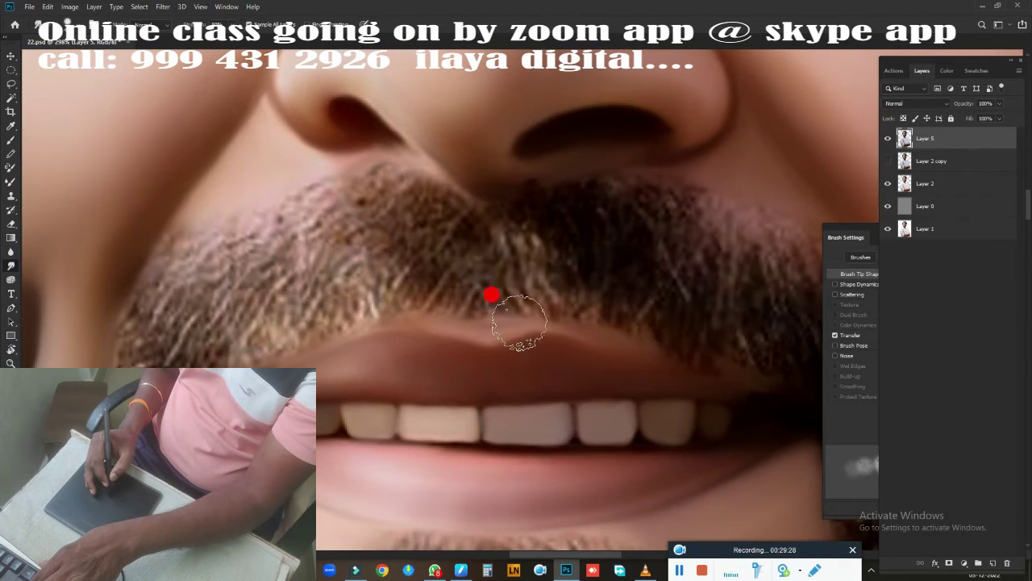
On a new layer, smudge the moustache's left, lower and right edges into dark painted strands.
click(993, 562)
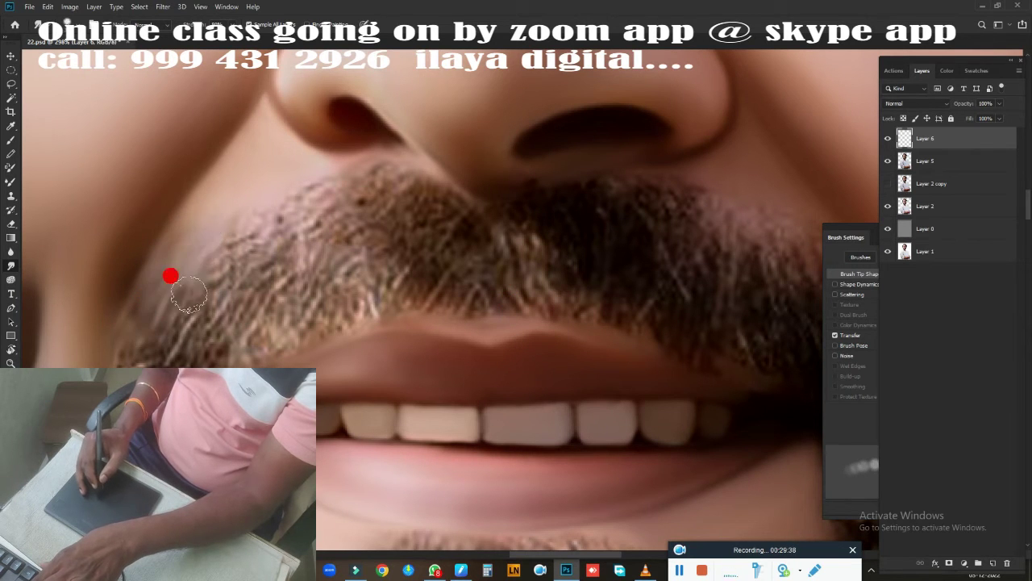
mouse_move(218, 301)
mouse_down()
mouse_move(276, 225)
mouse_move(348, 179)
mouse_move(352, 211)
mouse_move(382, 178)
mouse_up()
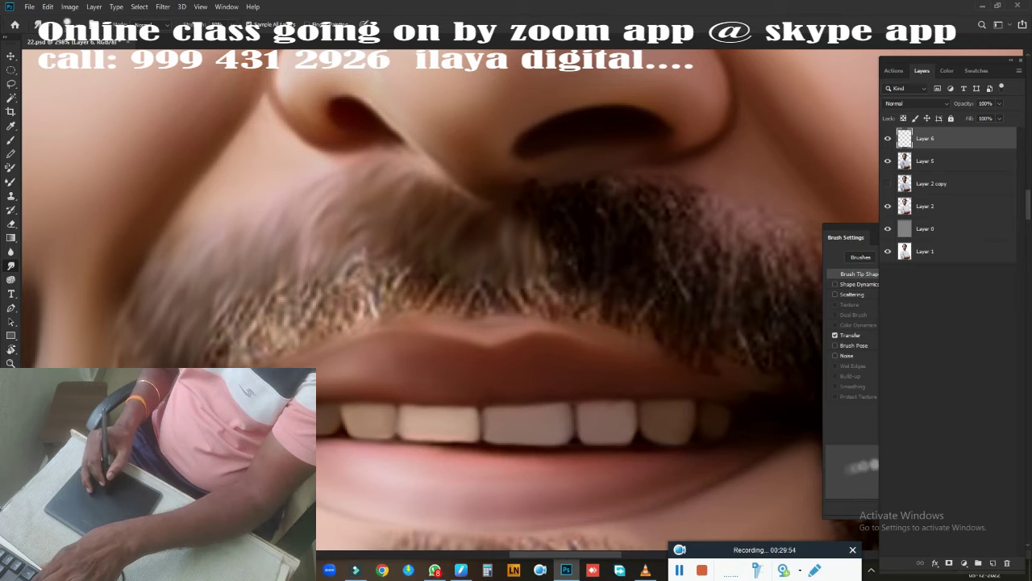
mouse_move(193, 318)
mouse_down()
mouse_move(218, 357)
mouse_move(249, 339)
mouse_move(315, 239)
mouse_move(289, 349)
mouse_up()
mouse_move(360, 235)
mouse_down()
mouse_move(298, 330)
mouse_move(426, 257)
mouse_up()
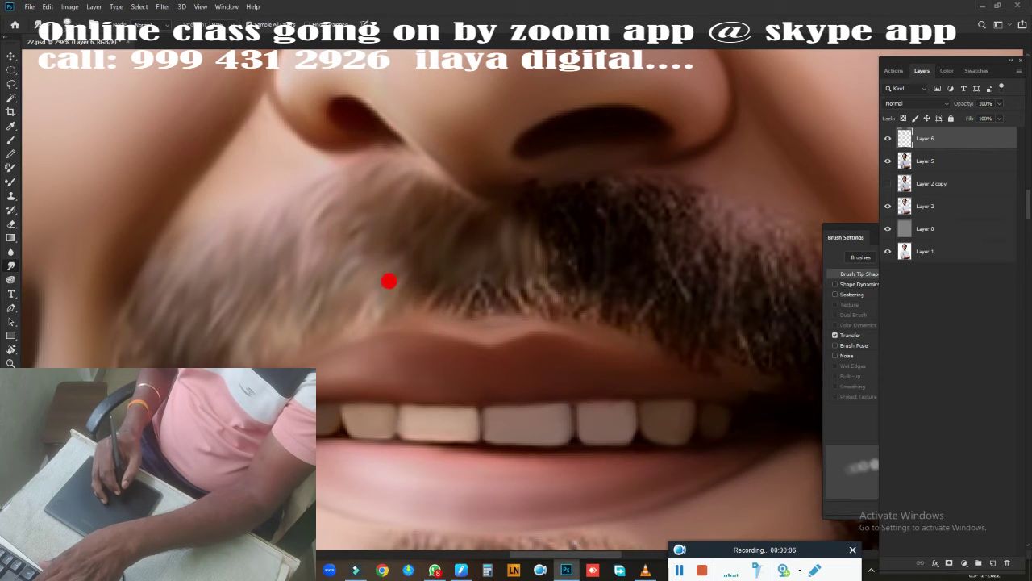
mouse_move(451, 309)
mouse_down()
mouse_move(509, 277)
mouse_move(565, 272)
mouse_up()
drag(197, 306, 415, 346)
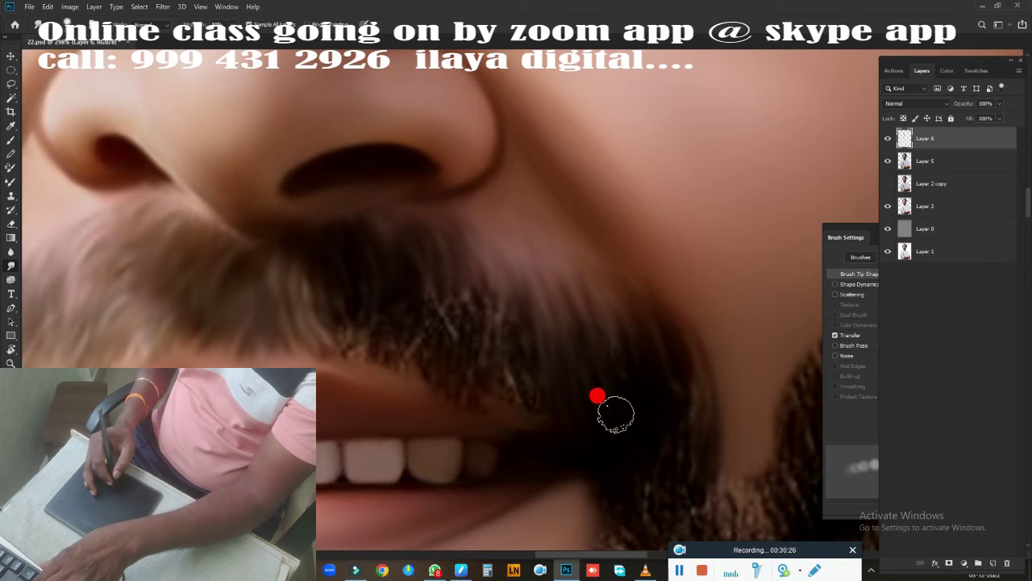
scroll(597, 395, down, 3)
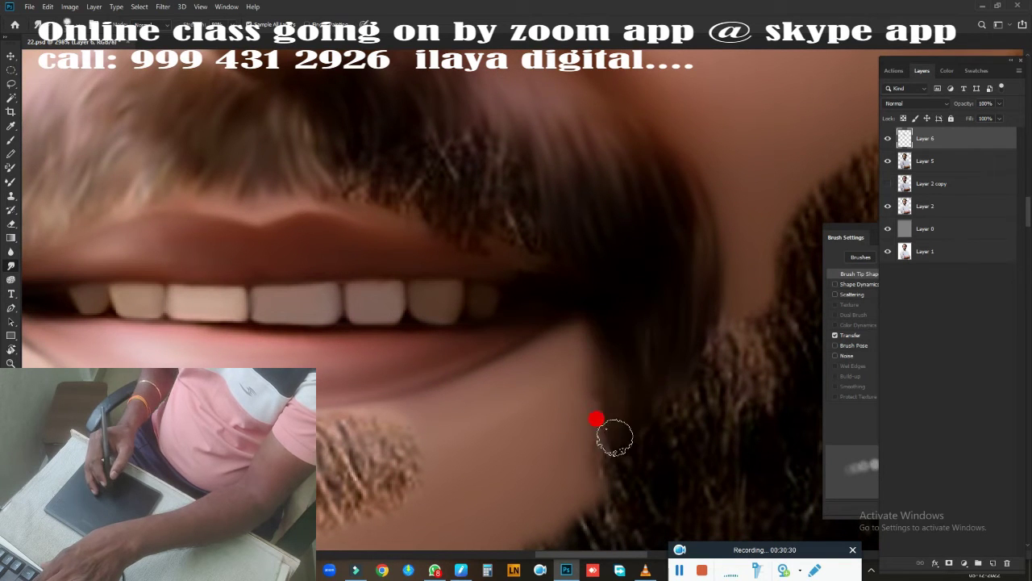
drag(578, 321, 653, 461)
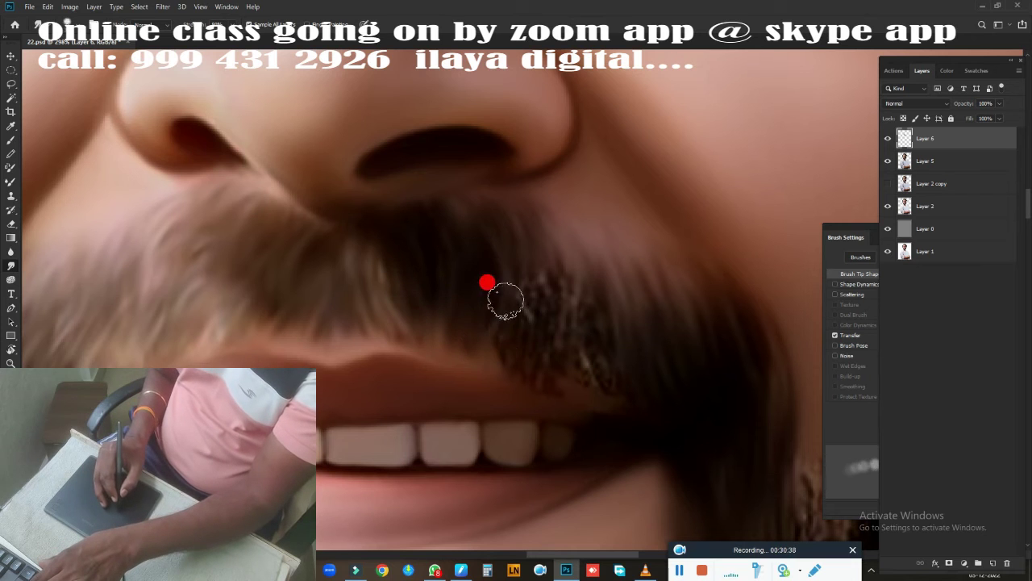
drag(563, 326, 597, 348)
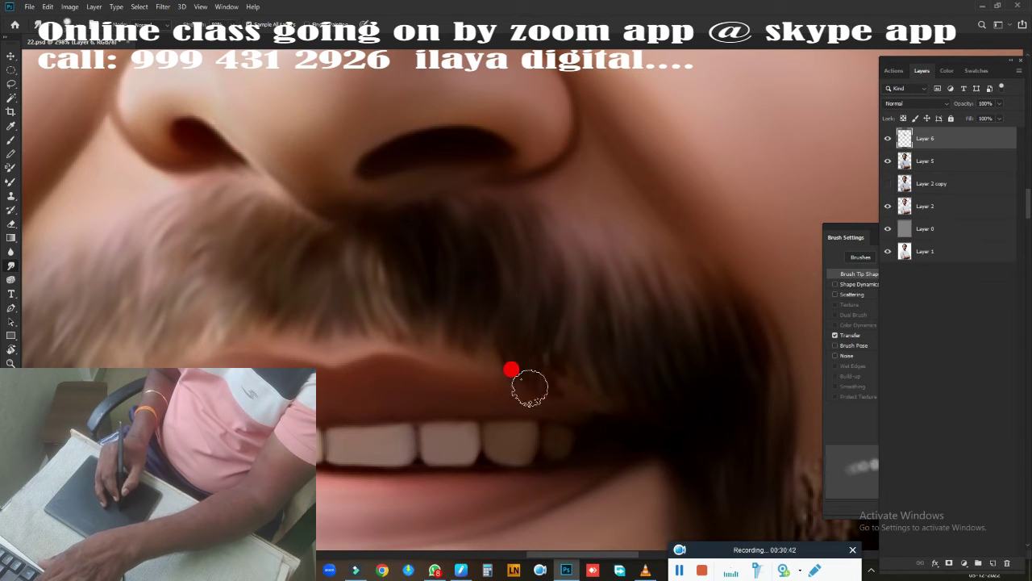
Darken the beard along the chin crease.
key(ctrl+0)
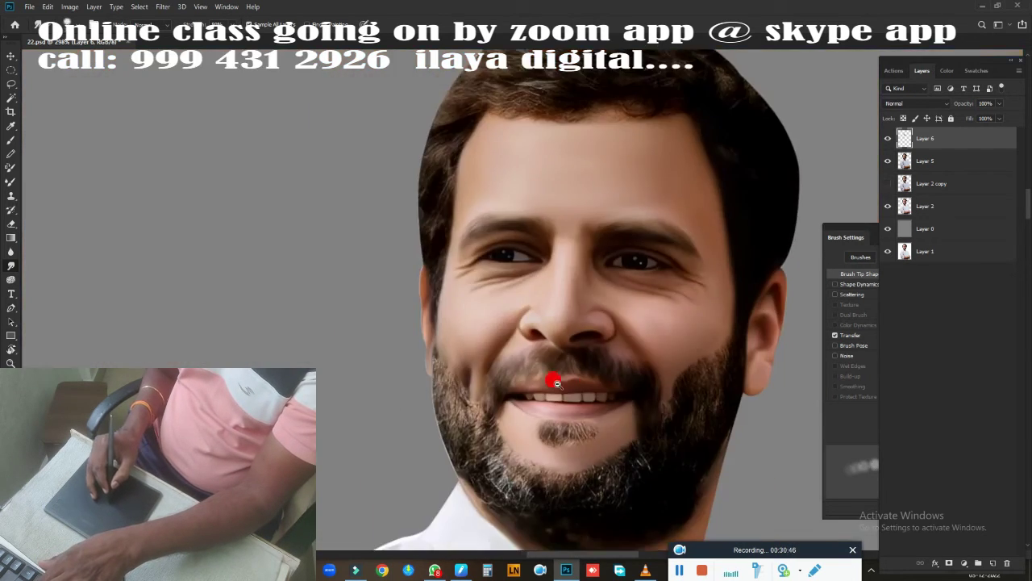
scroll(553, 403, up, 3)
scroll(460, 284, up, 1)
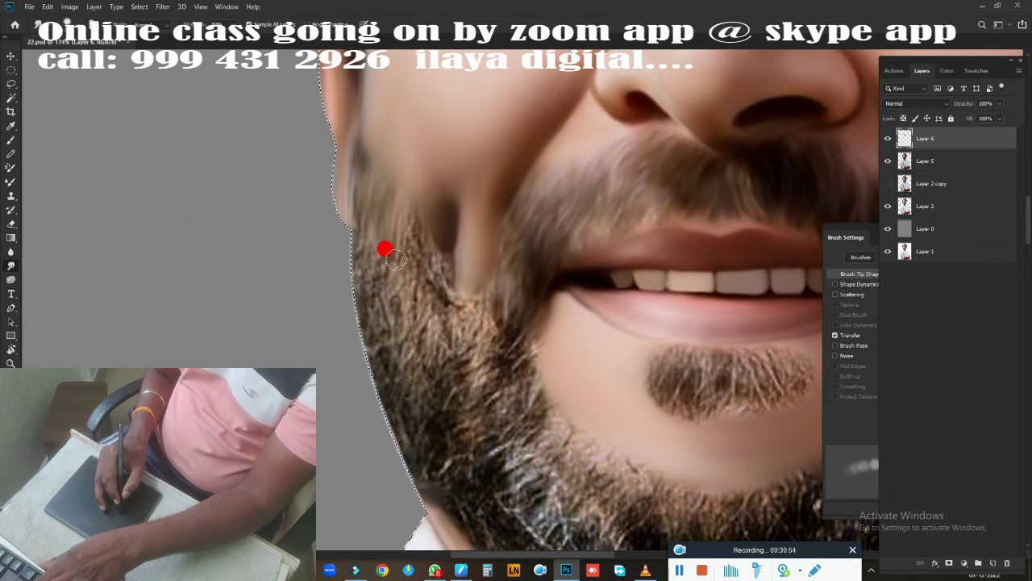
drag(449, 245, 466, 342)
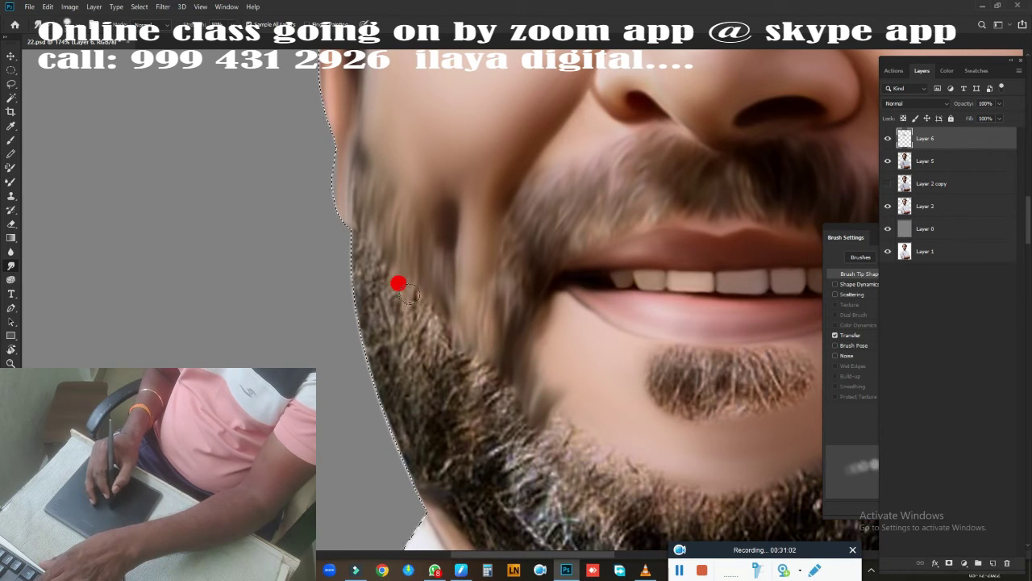
Darken and soften the hair along the left beard edge at the jaw.
mouse_move(428, 464)
mouse_down()
mouse_move(344, 321)
mouse_move(304, 192)
mouse_up()
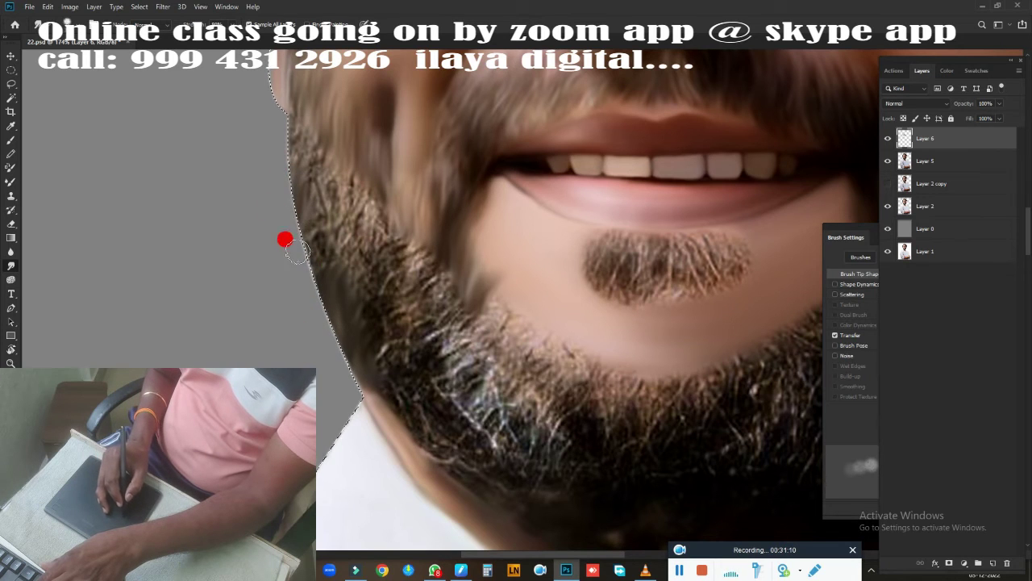
scroll(331, 282, up, 2)
scroll(352, 307, up, 3)
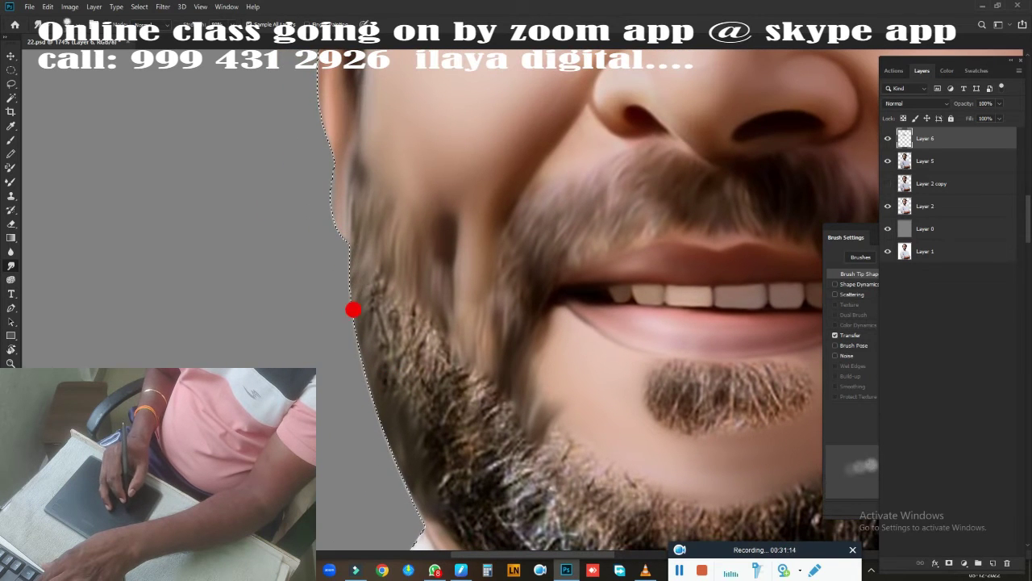
mouse_move(395, 373)
mouse_down()
mouse_move(363, 333)
mouse_move(402, 372)
mouse_move(452, 356)
mouse_move(277, 228)
mouse_up()
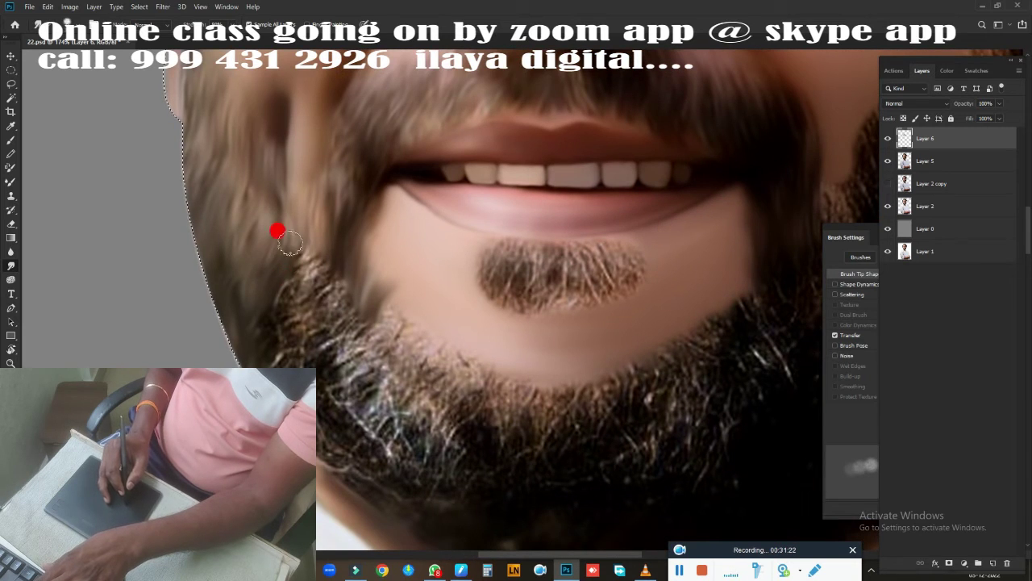
mouse_move(330, 270)
mouse_down()
mouse_move(342, 334)
mouse_move(293, 308)
mouse_move(313, 360)
mouse_move(268, 324)
mouse_up()
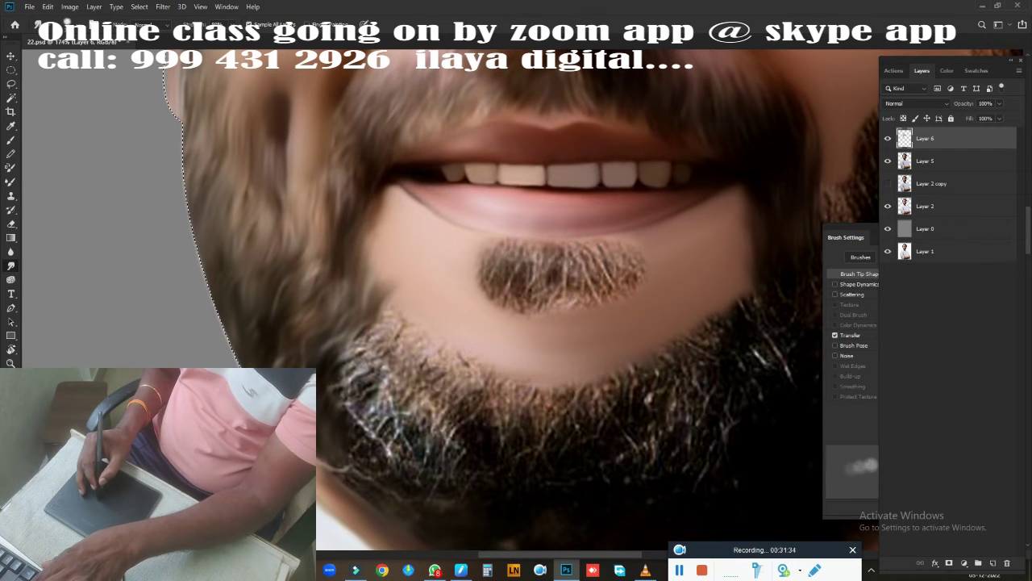
mouse_move(411, 421)
mouse_down()
mouse_move(346, 288)
mouse_move(263, 329)
mouse_move(279, 284)
mouse_up()
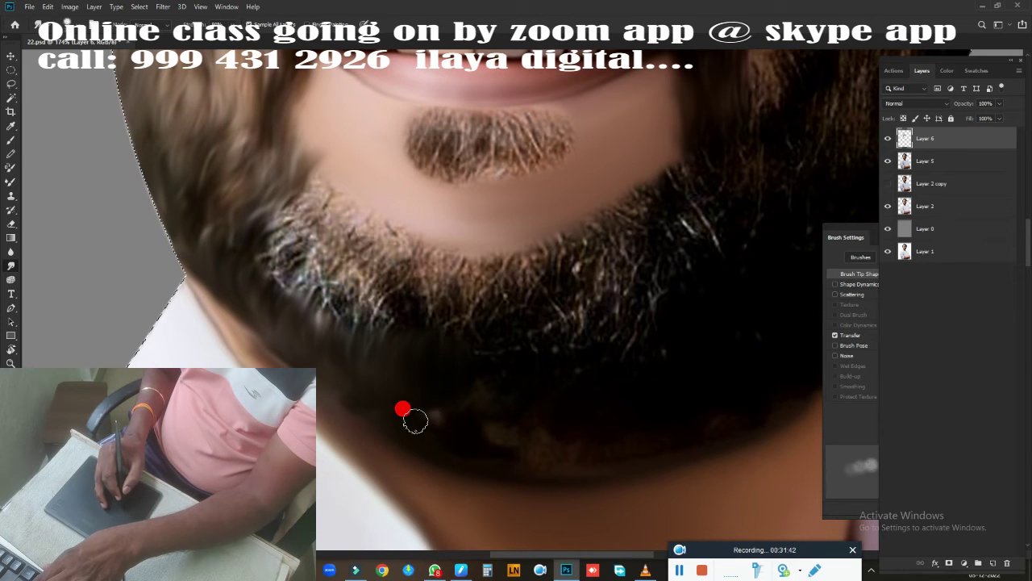
scroll(457, 339, right, 3)
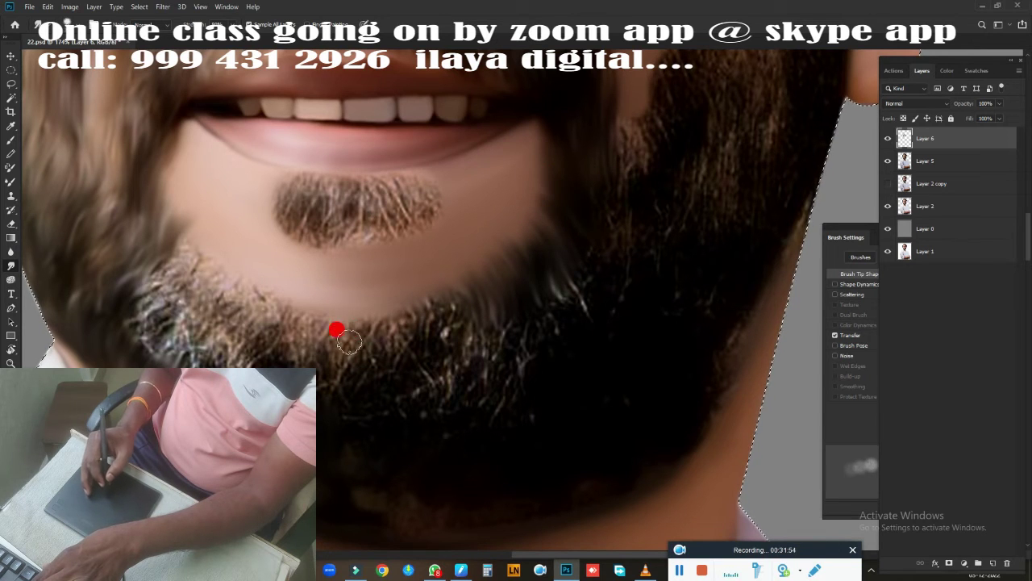
Smudge the beard under the goatee and along its lower edge below the mouth into smooth strokes.
drag(231, 329, 221, 269)
mouse_move(200, 313)
mouse_down()
mouse_move(244, 256)
mouse_move(308, 302)
mouse_move(347, 301)
mouse_up()
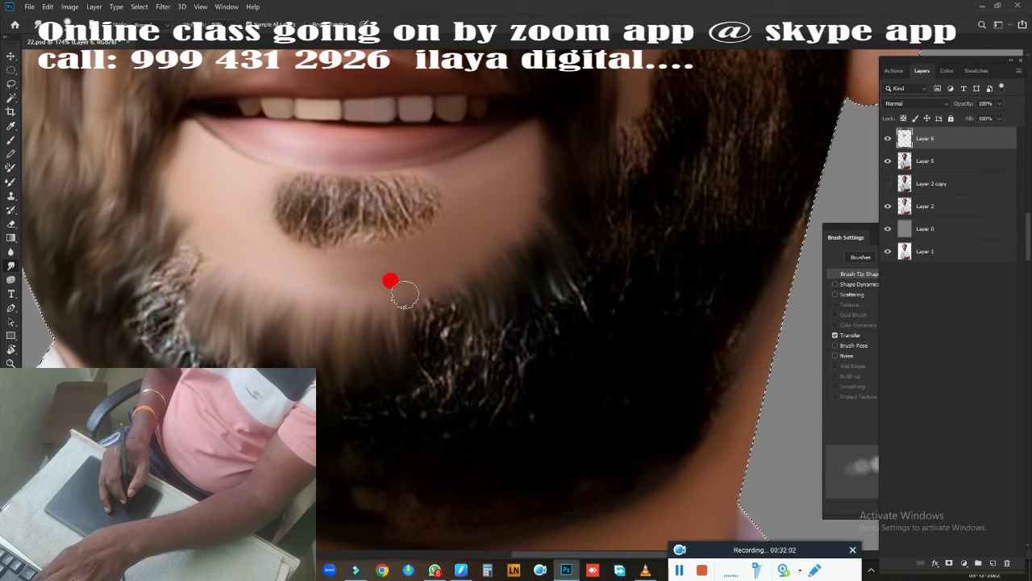
drag(329, 357, 450, 394)
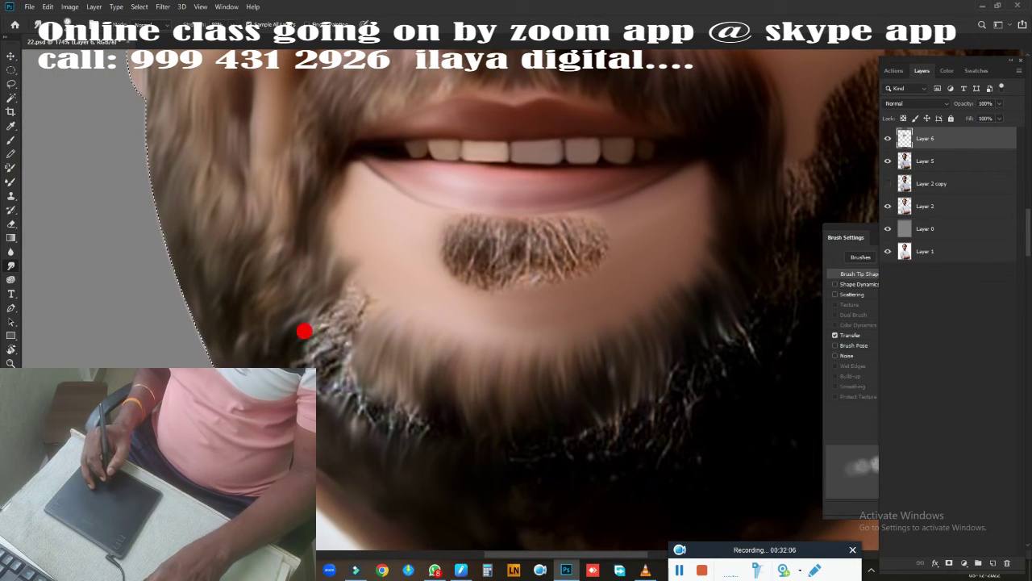
mouse_move(319, 359)
mouse_down()
mouse_move(343, 339)
mouse_move(364, 371)
mouse_move(409, 392)
mouse_move(379, 337)
mouse_up()
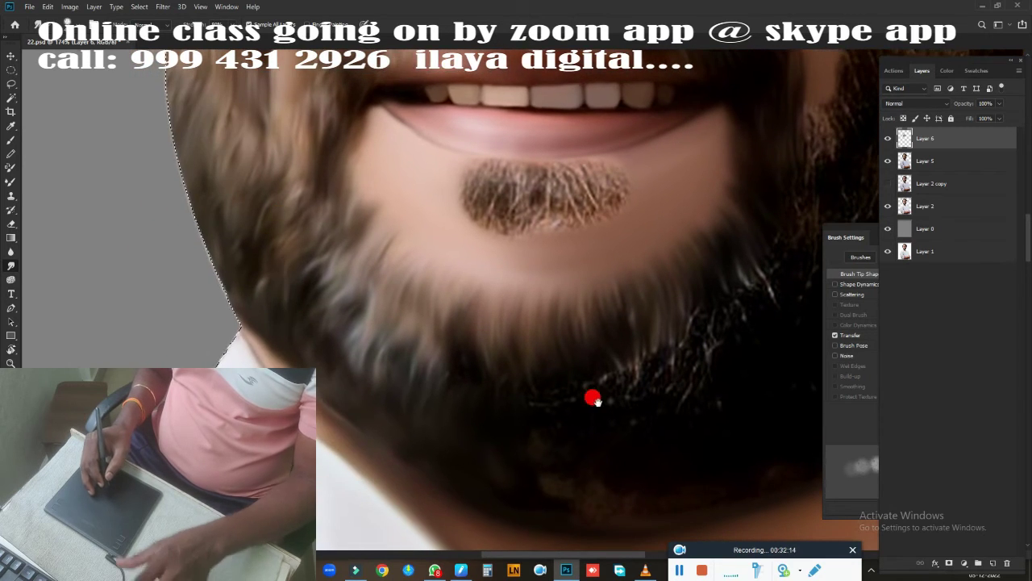
drag(744, 219, 410, 173)
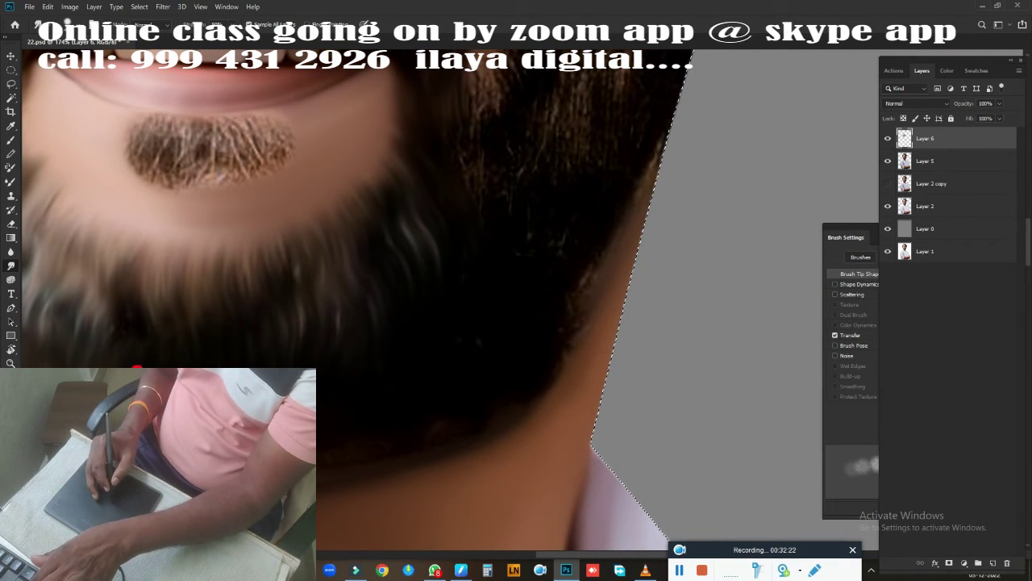
mouse_move(475, 387)
mouse_down()
mouse_move(653, 339)
mouse_move(722, 298)
mouse_up()
mouse_move(480, 430)
mouse_down()
mouse_move(500, 421)
mouse_move(331, 355)
mouse_up()
mouse_move(437, 355)
mouse_down()
mouse_move(231, 325)
mouse_move(439, 400)
mouse_up()
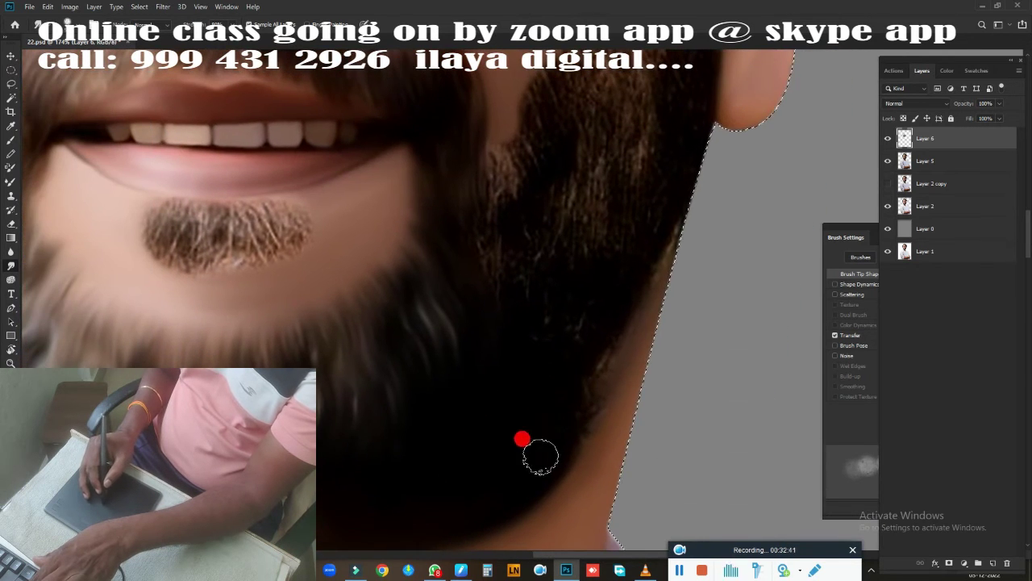
mouse_move(521, 438)
mouse_down()
mouse_move(627, 269)
mouse_move(641, 212)
mouse_move(616, 317)
mouse_move(578, 353)
mouse_move(557, 417)
mouse_up()
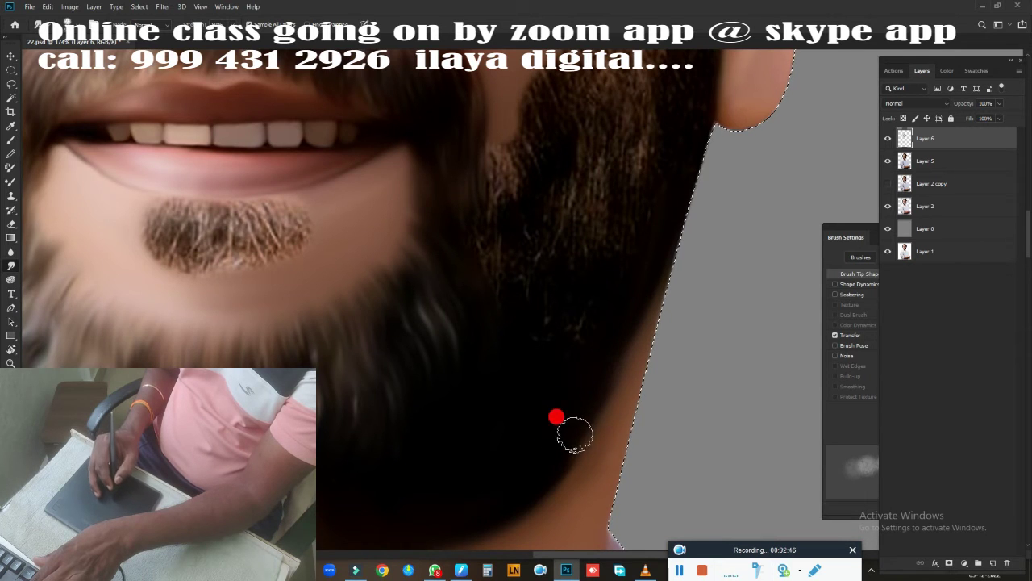
Soften the beard toward the ear and darken strands beside the goatee and outer jaw.
mouse_move(576, 337)
mouse_down()
mouse_move(454, 362)
mouse_move(449, 279)
mouse_move(584, 283)
mouse_up()
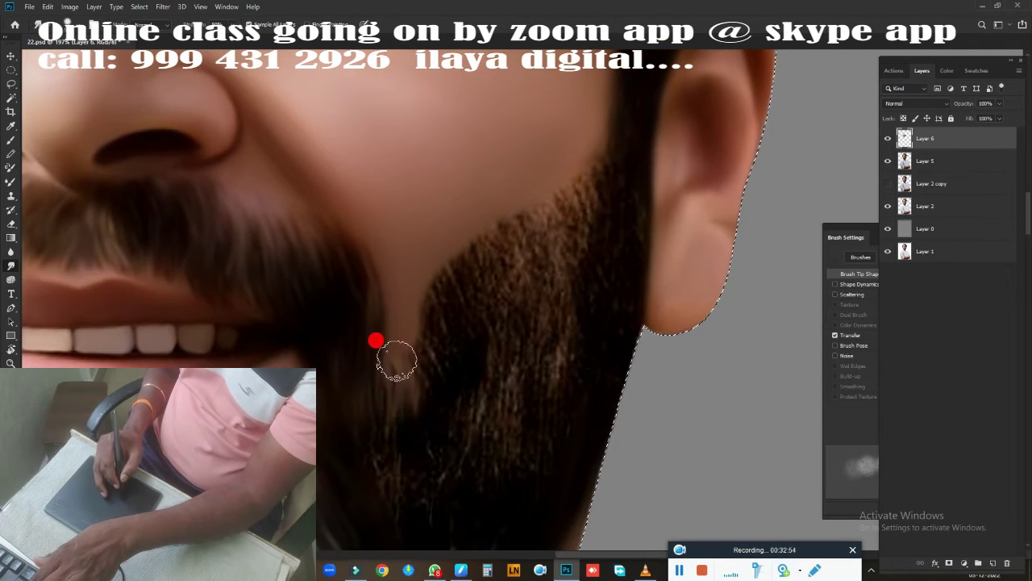
mouse_move(462, 276)
mouse_down()
mouse_move(567, 201)
mouse_move(604, 105)
mouse_move(633, 150)
mouse_up()
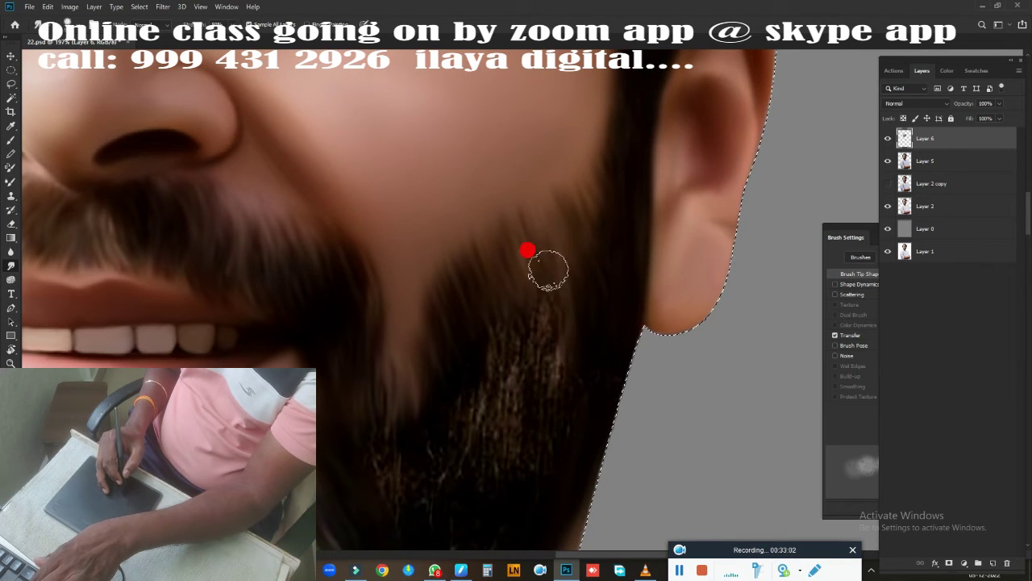
mouse_move(541, 411)
mouse_down()
mouse_move(608, 231)
mouse_move(696, 170)
mouse_move(682, 213)
mouse_up()
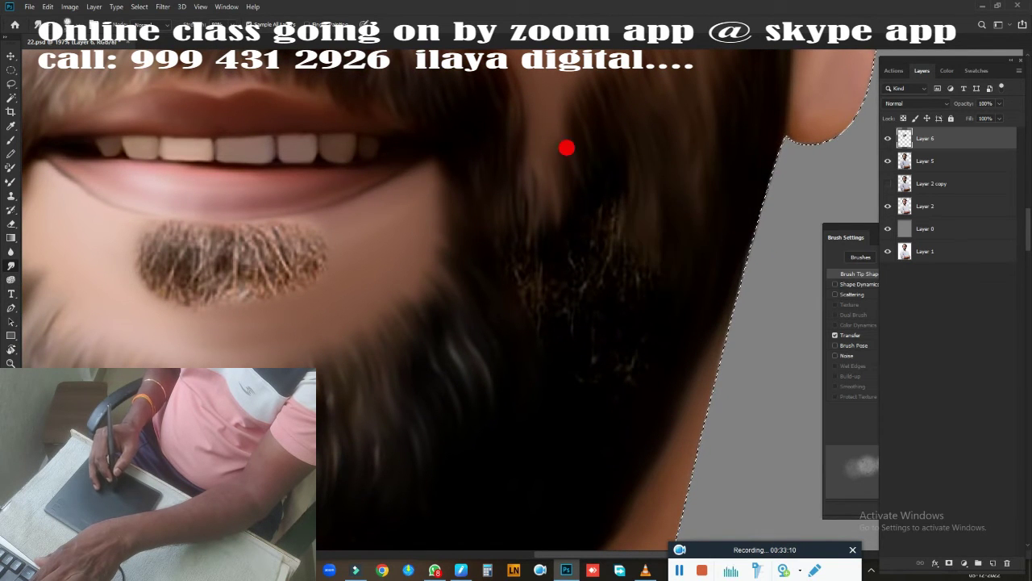
drag(567, 148, 597, 235)
drag(699, 307, 515, 267)
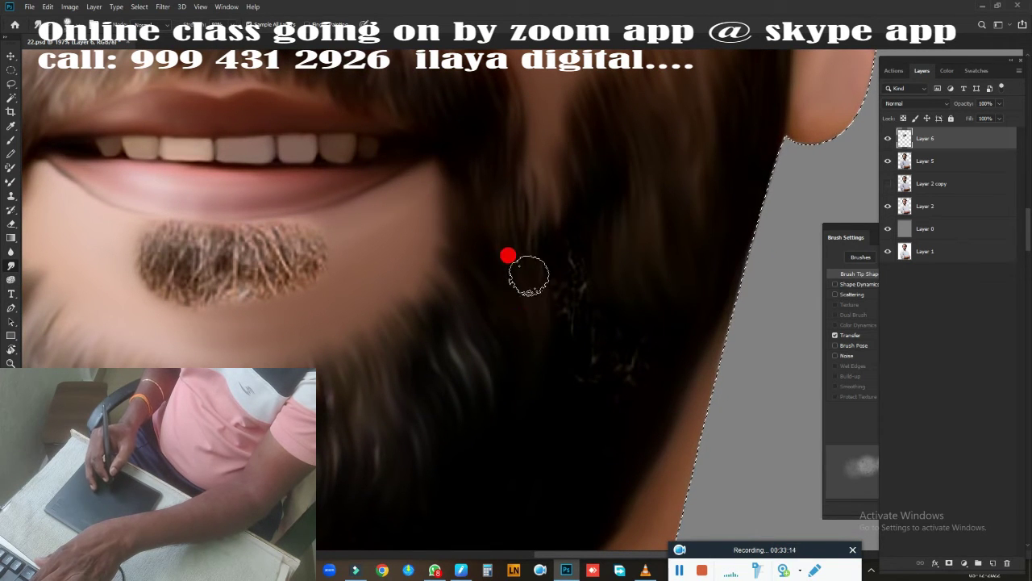
drag(521, 145, 577, 246)
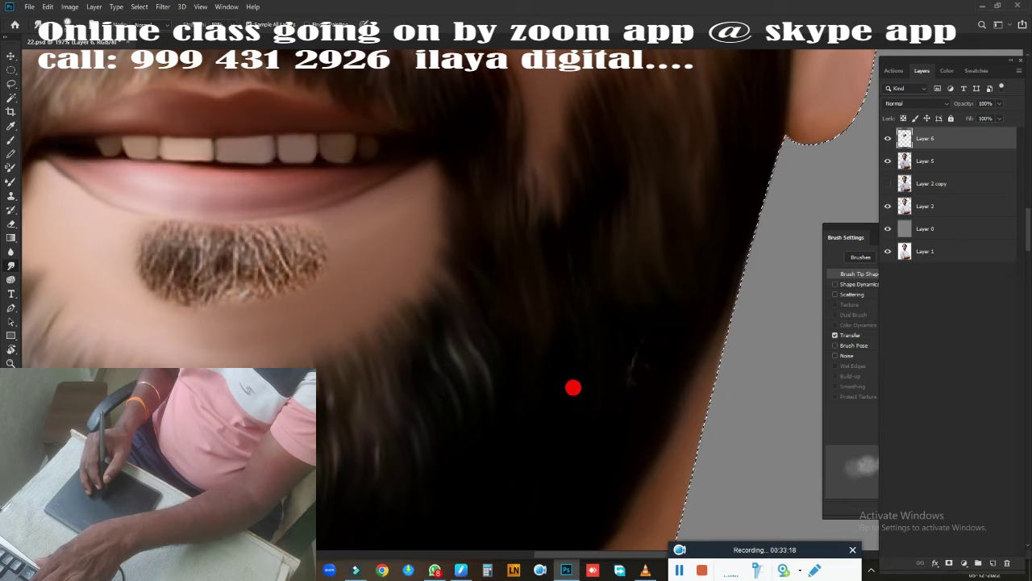
mouse_move(592, 407)
mouse_down()
mouse_move(588, 451)
mouse_move(637, 385)
mouse_move(737, 310)
mouse_move(714, 334)
mouse_up()
Smudge the hair beside the temple and along the hairline into strands.
key(ctrl+0)
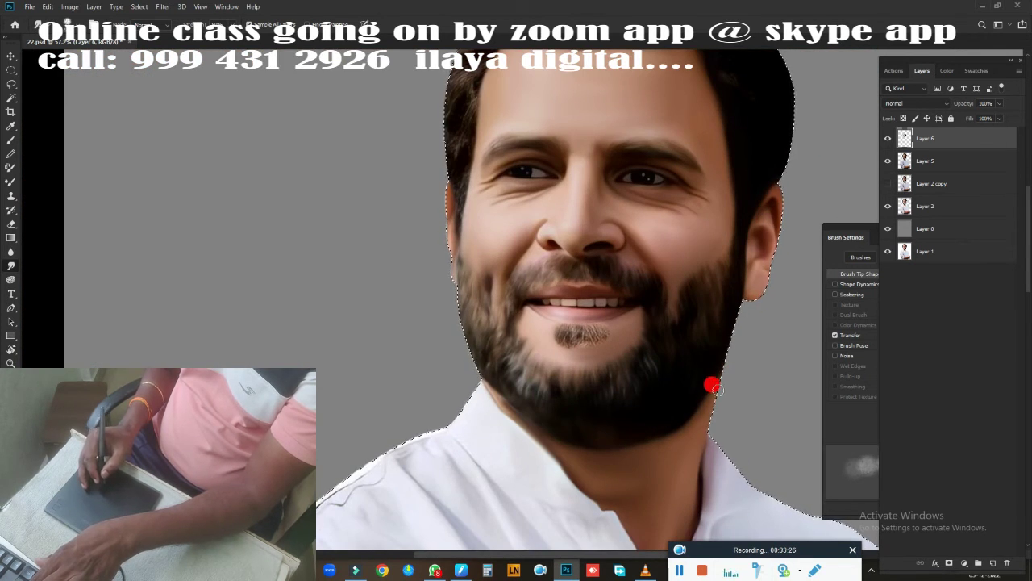
mouse_move(656, 300)
mouse_down()
mouse_move(404, 369)
mouse_move(389, 305)
mouse_move(430, 226)
mouse_up()
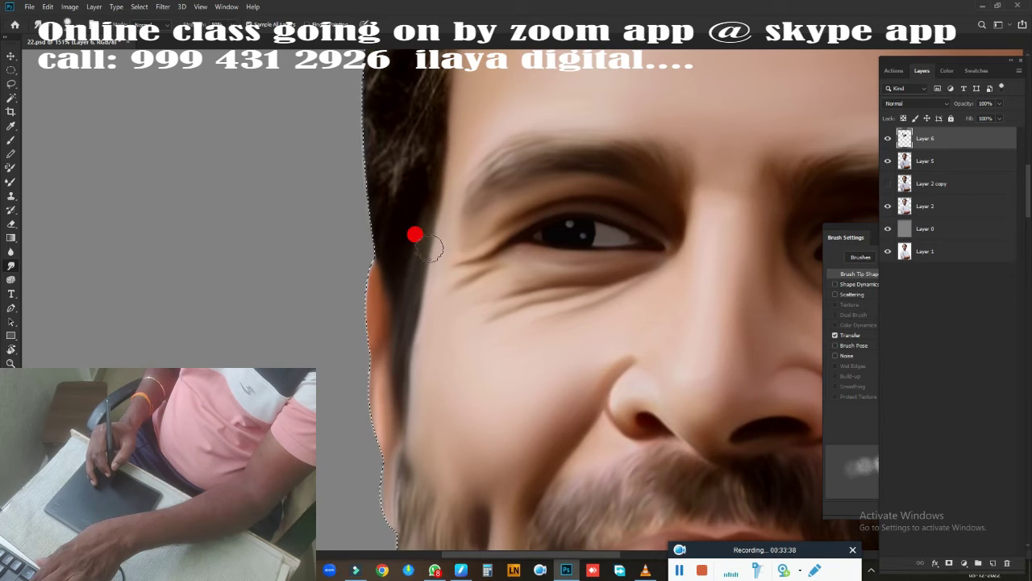
drag(414, 235, 404, 312)
mouse_move(416, 246)
mouse_down()
mouse_move(459, 181)
mouse_move(428, 302)
mouse_up()
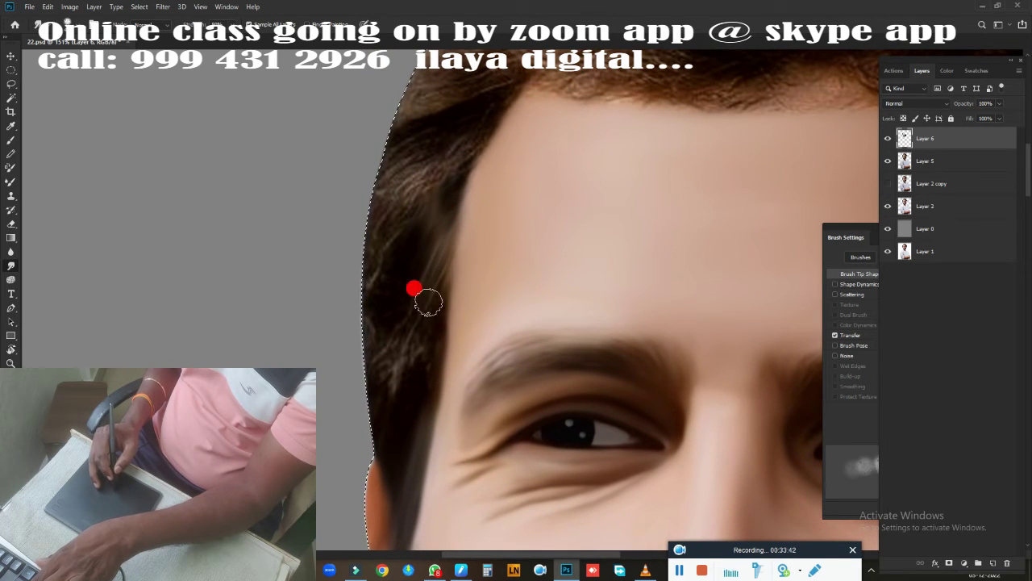
mouse_move(442, 196)
mouse_down()
mouse_move(438, 173)
mouse_move(380, 202)
mouse_move(386, 223)
mouse_up()
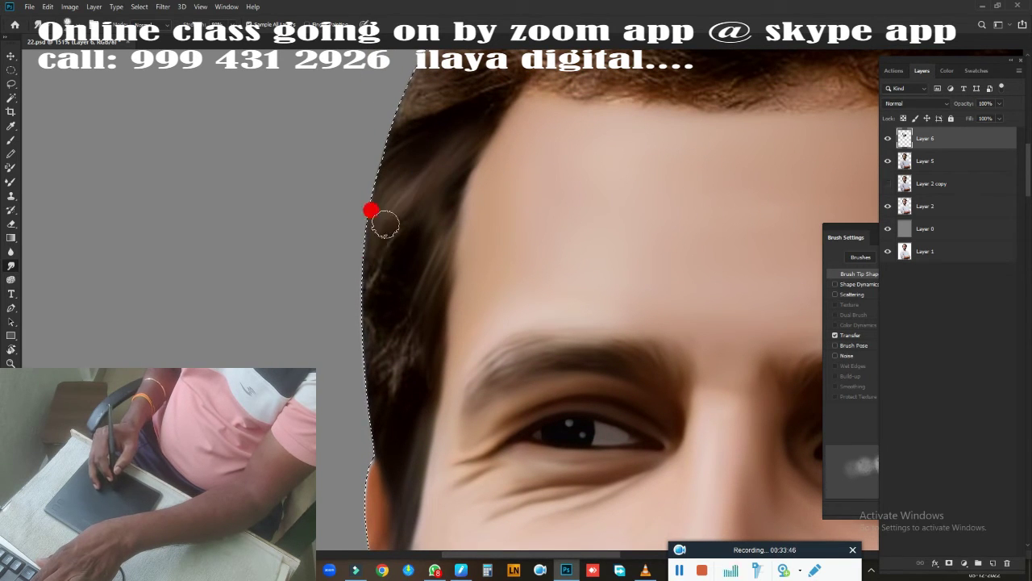
mouse_move(373, 408)
mouse_down()
mouse_move(417, 322)
mouse_move(417, 382)
mouse_move(381, 361)
mouse_move(379, 565)
mouse_up()
mouse_move(489, 338)
mouse_down()
mouse_move(380, 320)
mouse_move(417, 290)
mouse_move(408, 270)
mouse_up()
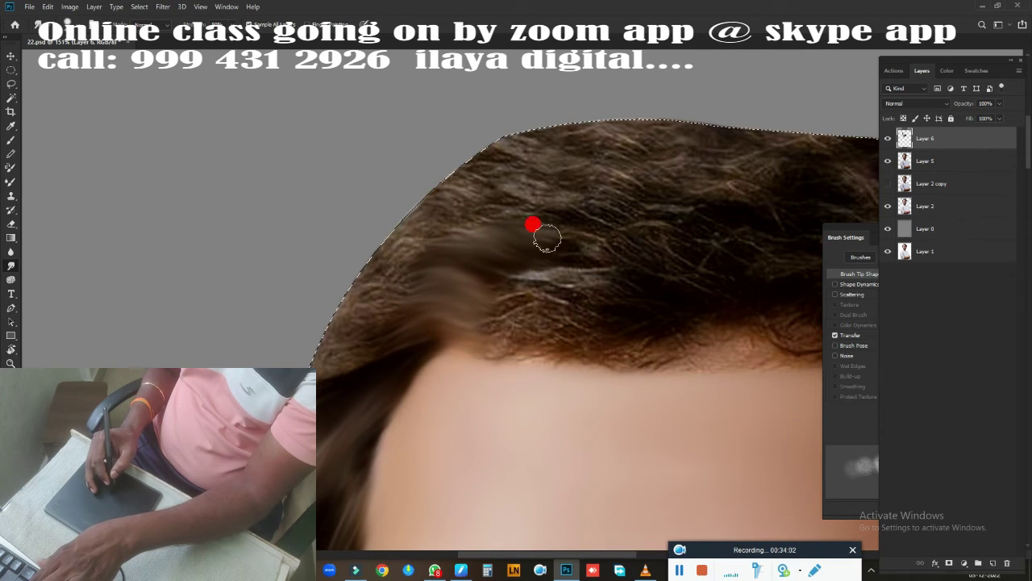
Smear the hair near the top edge and left hairline into flowing streaks.
drag(532, 210, 586, 191)
mouse_move(687, 189)
mouse_down()
mouse_move(726, 156)
mouse_move(674, 150)
mouse_up()
drag(383, 314, 344, 367)
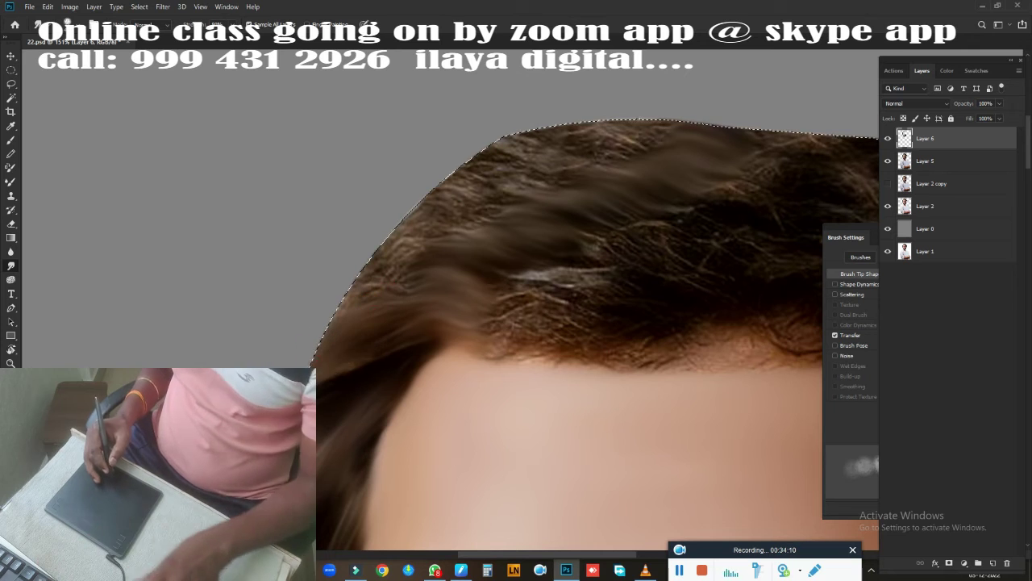
mouse_move(392, 270)
mouse_down()
mouse_move(444, 230)
mouse_move(433, 286)
mouse_move(240, 370)
mouse_up()
mouse_move(461, 237)
mouse_down()
mouse_move(405, 203)
mouse_move(299, 244)
mouse_move(380, 257)
mouse_move(350, 261)
mouse_move(495, 306)
mouse_move(467, 173)
mouse_move(529, 171)
mouse_move(489, 173)
mouse_move(562, 267)
mouse_move(544, 301)
mouse_move(202, 253)
mouse_move(198, 214)
mouse_move(243, 237)
mouse_move(261, 231)
mouse_move(253, 263)
mouse_move(366, 267)
mouse_move(260, 248)
mouse_move(189, 304)
mouse_move(246, 332)
mouse_move(411, 297)
mouse_move(368, 323)
mouse_move(212, 317)
mouse_move(581, 260)
mouse_move(554, 304)
mouse_move(471, 324)
mouse_move(468, 292)
mouse_move(533, 307)
mouse_move(318, 333)
mouse_move(424, 238)
mouse_move(392, 245)
mouse_move(320, 169)
mouse_move(397, 172)
mouse_move(480, 132)
mouse_up()
Smudge the frizzy strands at the top and right hair edges into a smooth flow toward the hairline.
scroll(545, 301, down, 2)
mouse_move(363, 183)
mouse_down()
mouse_move(266, 199)
mouse_move(231, 238)
mouse_up()
scroll(231, 237, right, 3)
drag(415, 311, 421, 236)
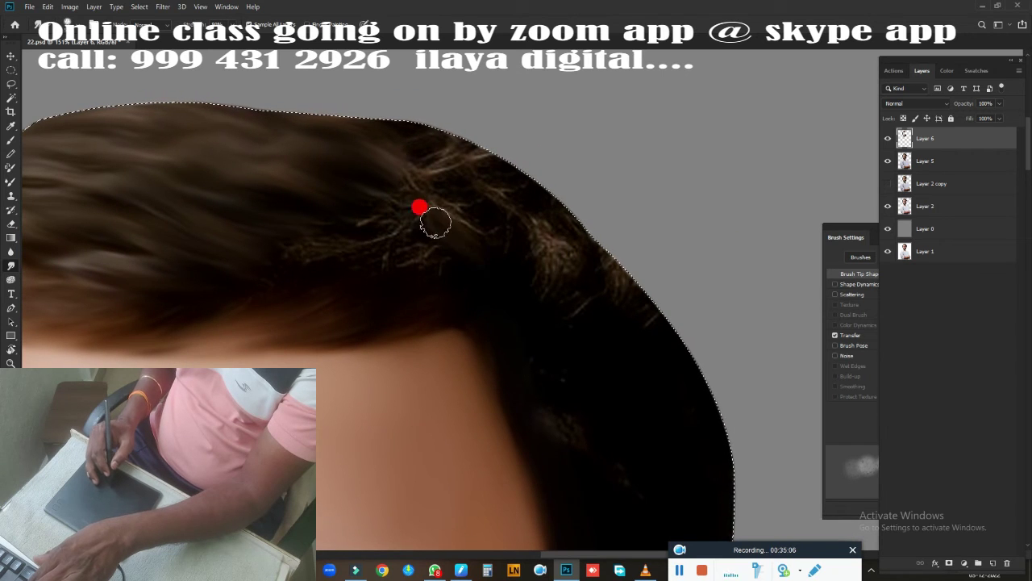
mouse_move(556, 251)
mouse_down()
mouse_move(613, 231)
mouse_move(546, 270)
mouse_move(502, 230)
mouse_move(699, 308)
mouse_up()
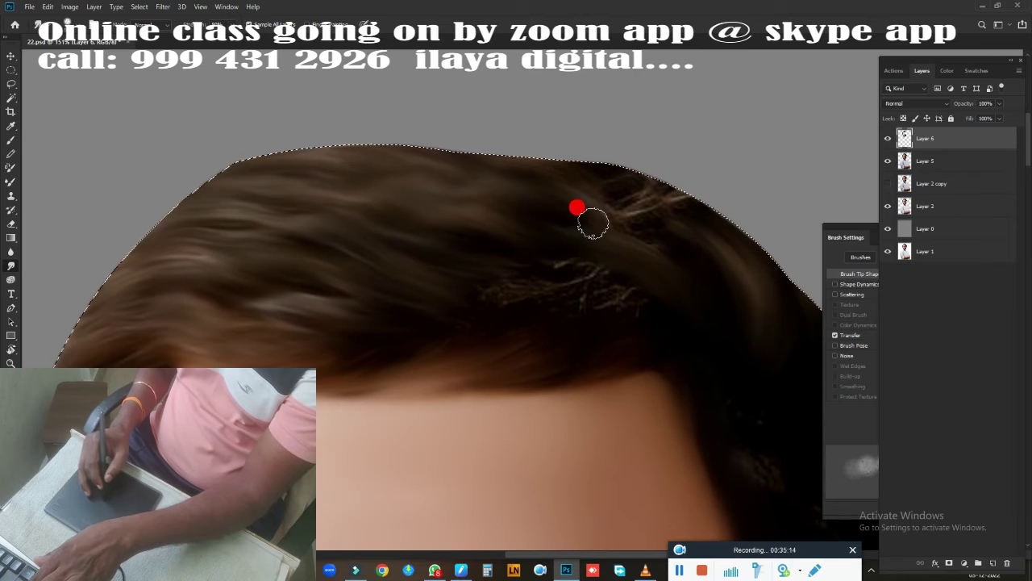
mouse_move(637, 209)
mouse_down()
mouse_move(732, 240)
mouse_move(659, 193)
mouse_move(589, 180)
mouse_move(506, 226)
mouse_move(395, 154)
mouse_move(417, 272)
mouse_move(613, 311)
mouse_move(612, 279)
mouse_move(576, 318)
mouse_move(495, 329)
mouse_move(647, 368)
mouse_move(448, 185)
mouse_up()
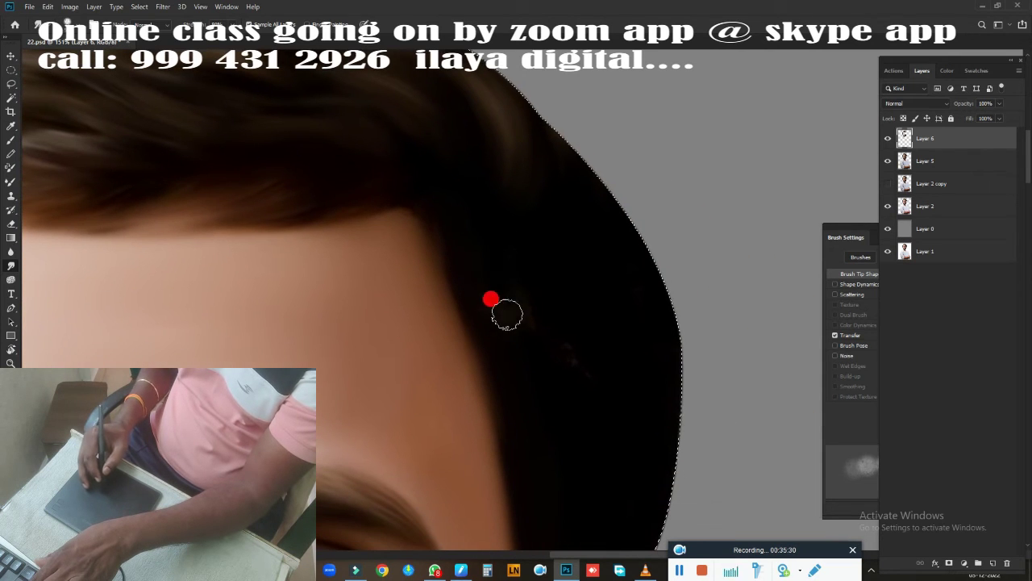
mouse_move(507, 314)
mouse_down()
mouse_move(525, 272)
mouse_move(441, 208)
mouse_move(548, 369)
mouse_move(516, 79)
mouse_move(537, 240)
mouse_move(650, 287)
mouse_up()
scroll(650, 287, down, 3)
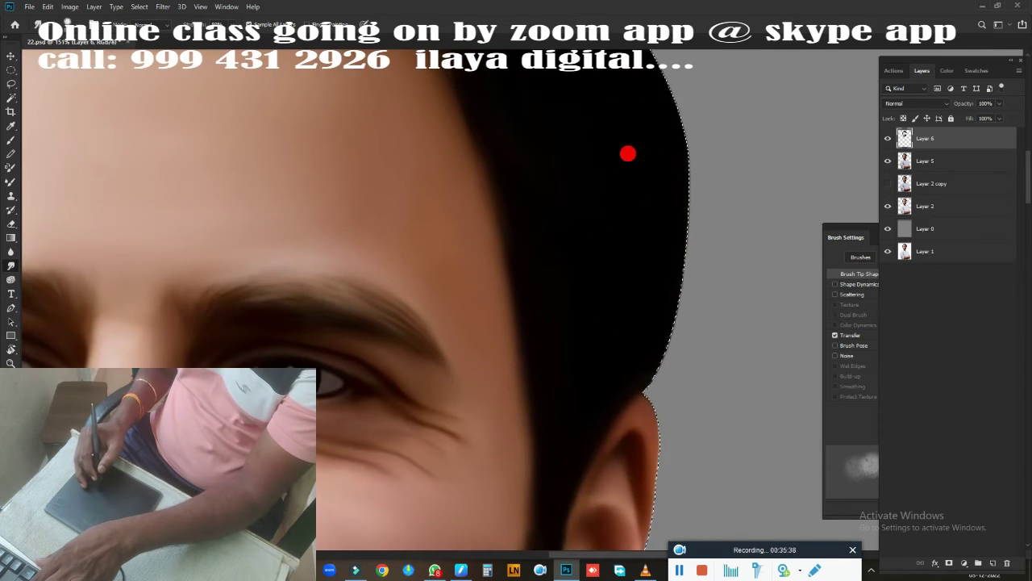
scroll(627, 154, down, 3)
scroll(683, 306, down, 1)
Paint three lighter brown strands following the hair's curve.
scroll(645, 269, down, 1)
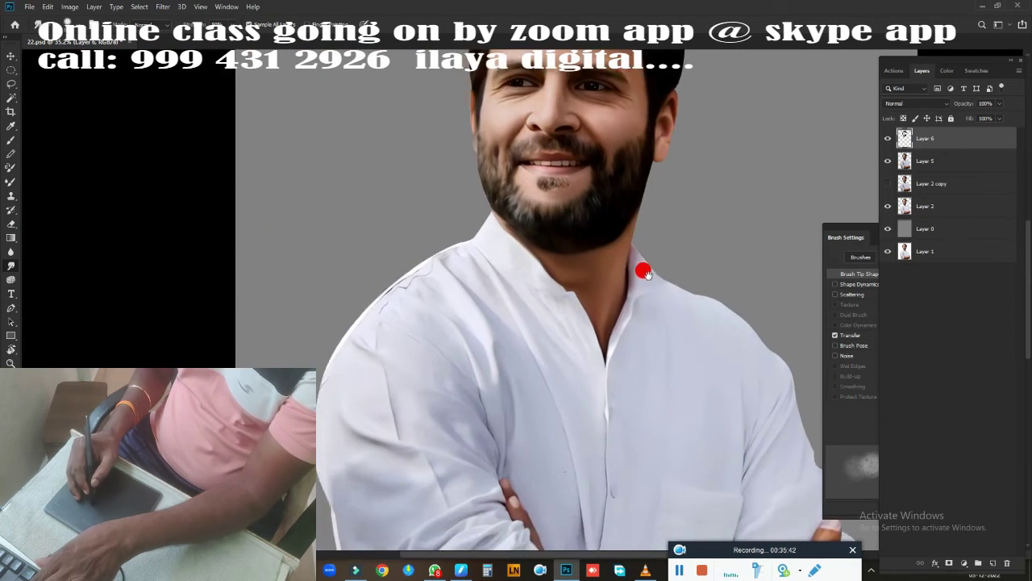
scroll(615, 254, down, 2)
scroll(645, 247, up, 3)
scroll(542, 280, up, 1)
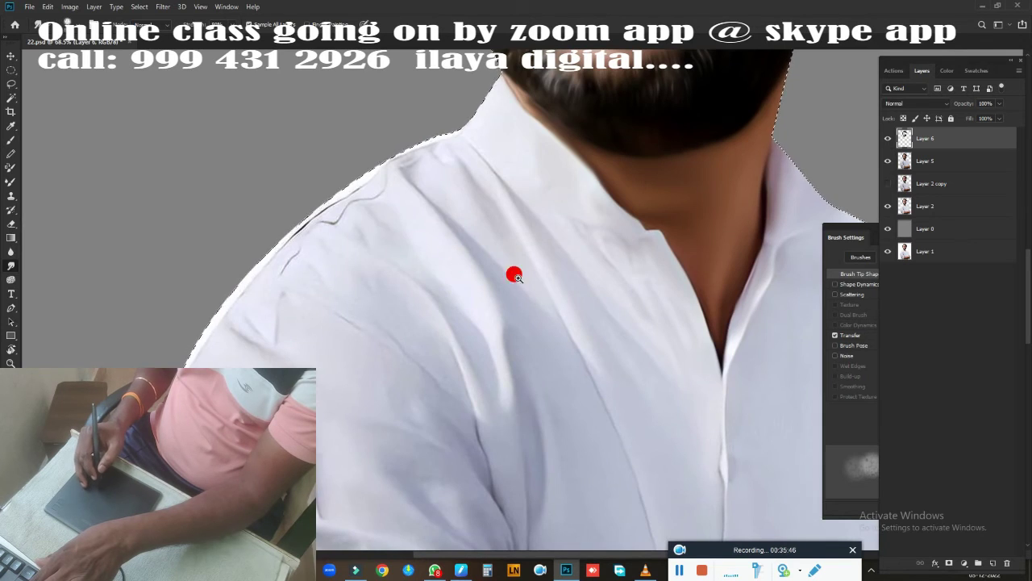
key(ctrl+0)
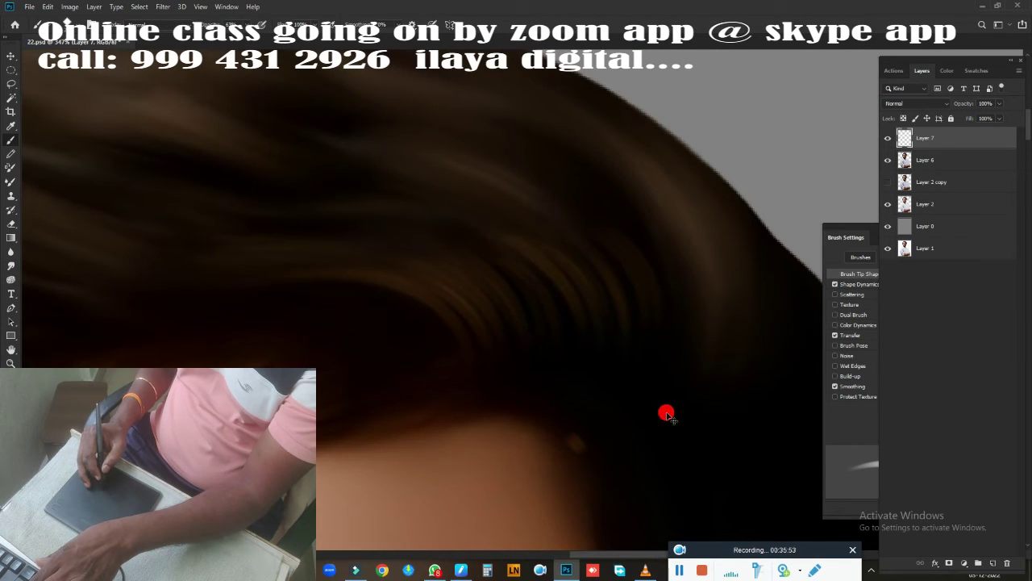
drag(666, 413, 495, 410)
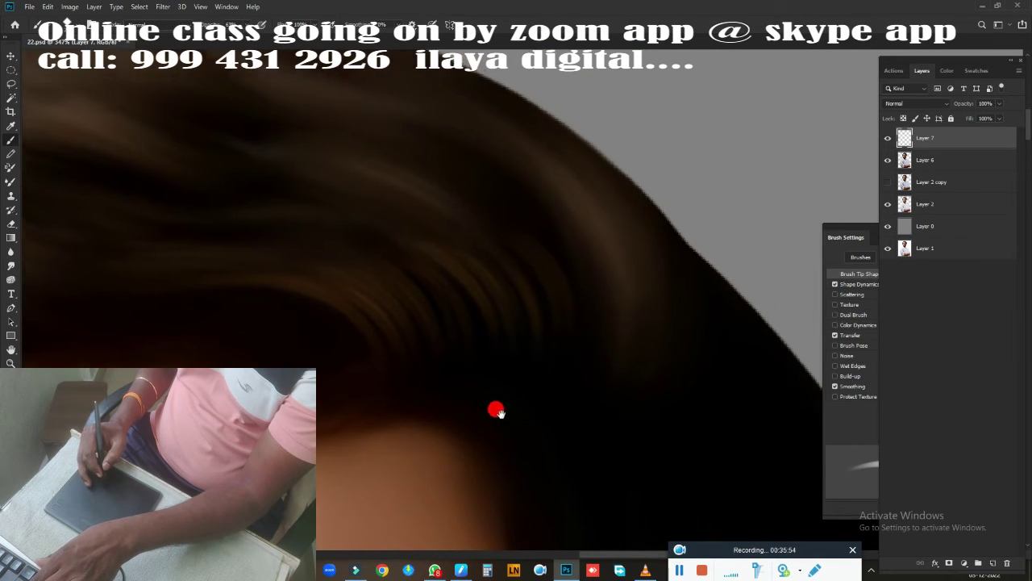
mouse_move(564, 153)
mouse_down()
mouse_move(637, 287)
mouse_move(649, 270)
mouse_up()
drag(645, 201, 682, 302)
drag(685, 238, 702, 331)
Add another curving light strand, darken over it, and paint a long strand along the hairline.
drag(606, 369, 738, 266)
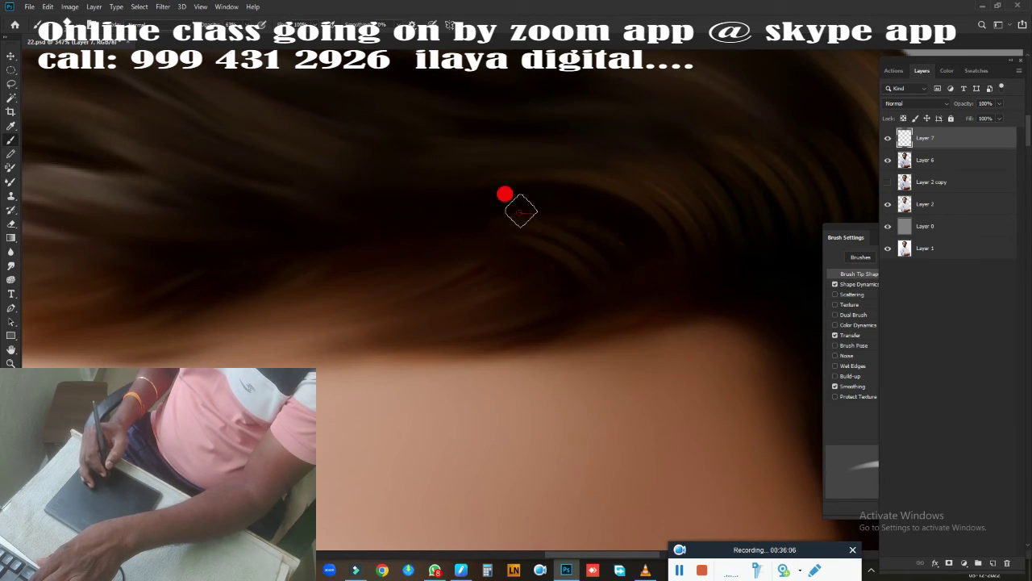
drag(521, 211, 661, 273)
drag(650, 208, 539, 266)
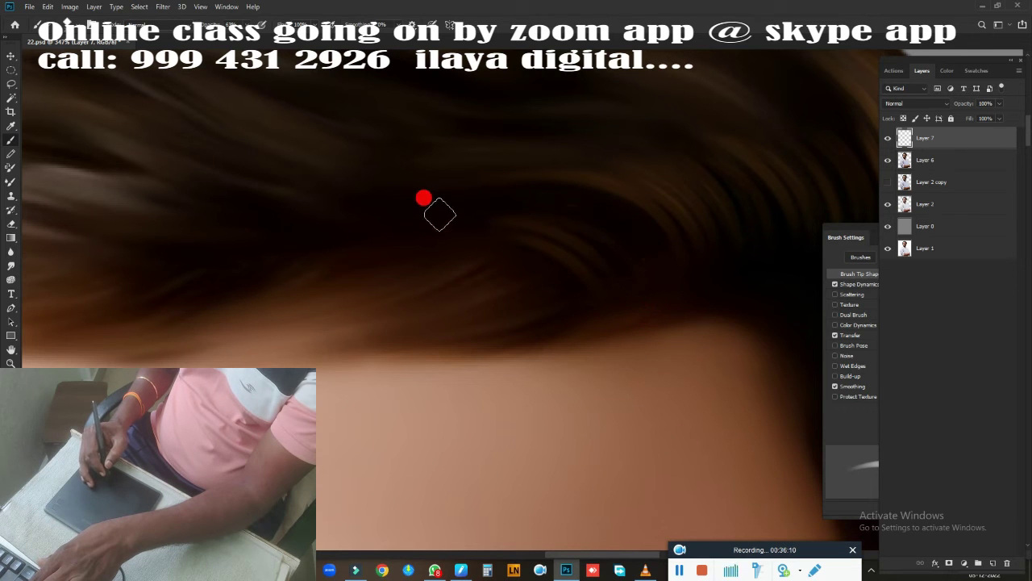
mouse_move(516, 353)
mouse_down()
mouse_move(641, 262)
mouse_move(640, 293)
mouse_move(475, 277)
mouse_up()
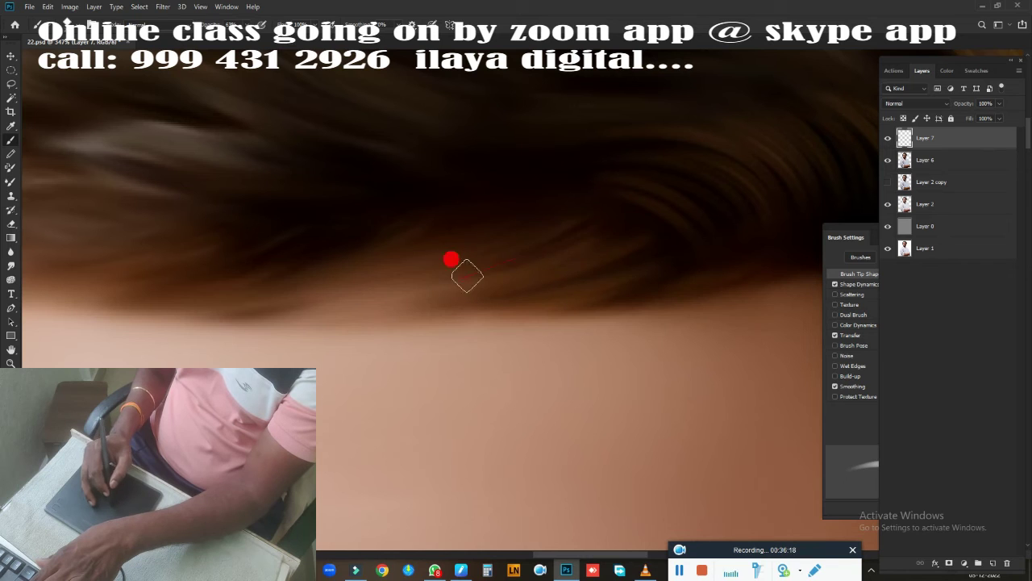
mouse_move(617, 232)
mouse_down()
mouse_move(530, 210)
mouse_move(518, 237)
mouse_move(236, 265)
mouse_up()
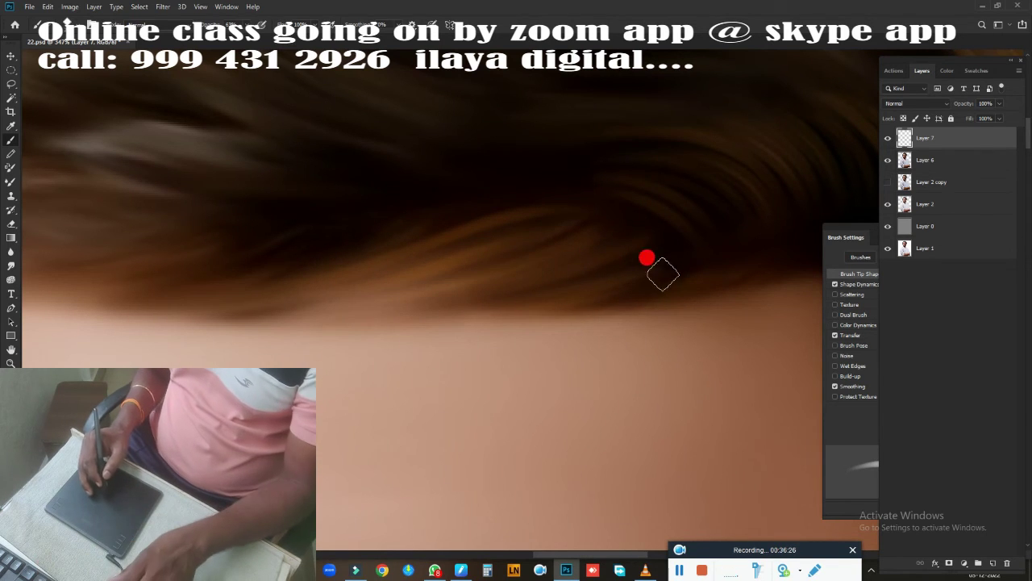
Pan along the hairline and paint an orange stroke across the hair.
drag(469, 321, 613, 342)
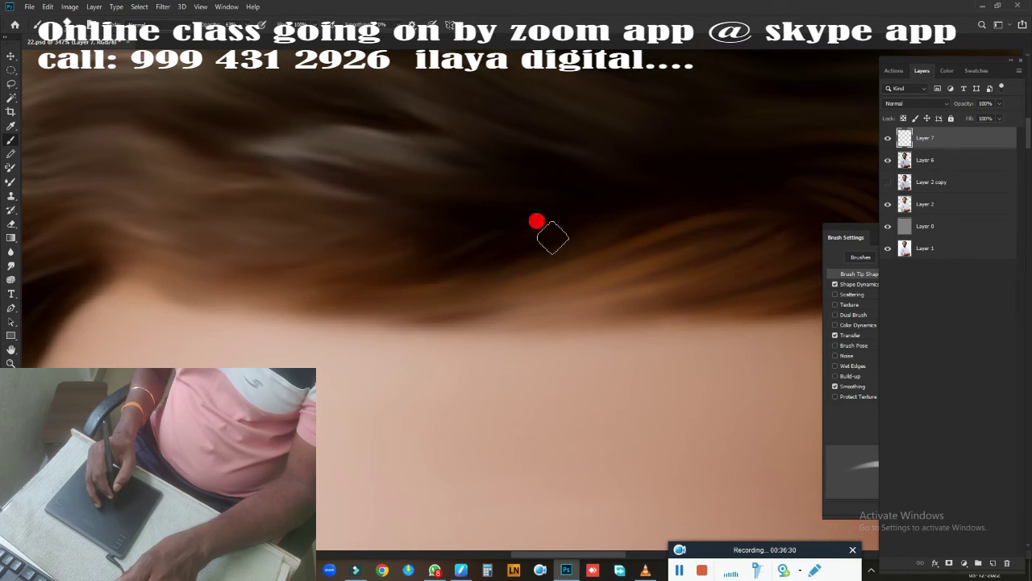
drag(139, 242, 300, 266)
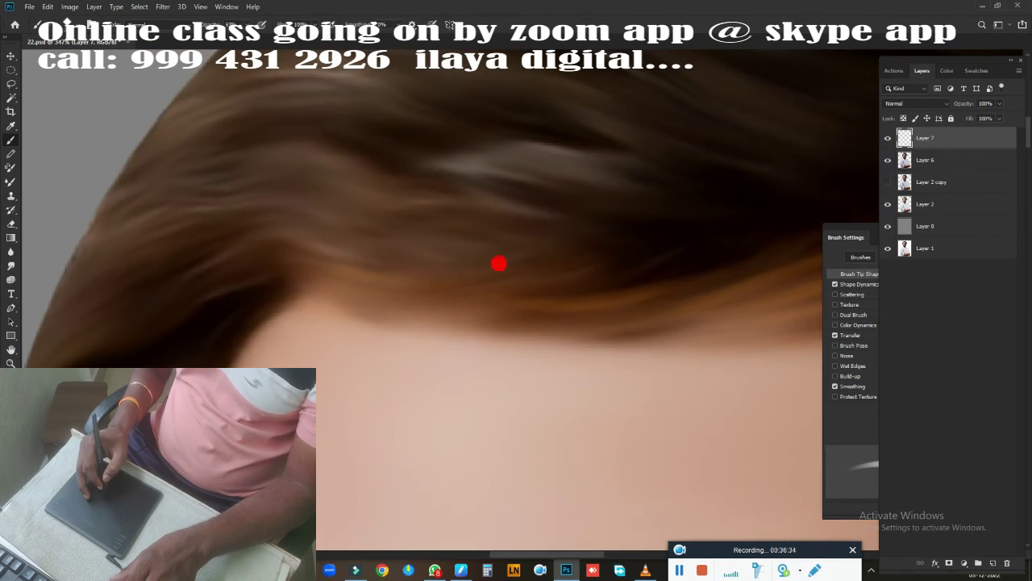
drag(475, 281, 253, 317)
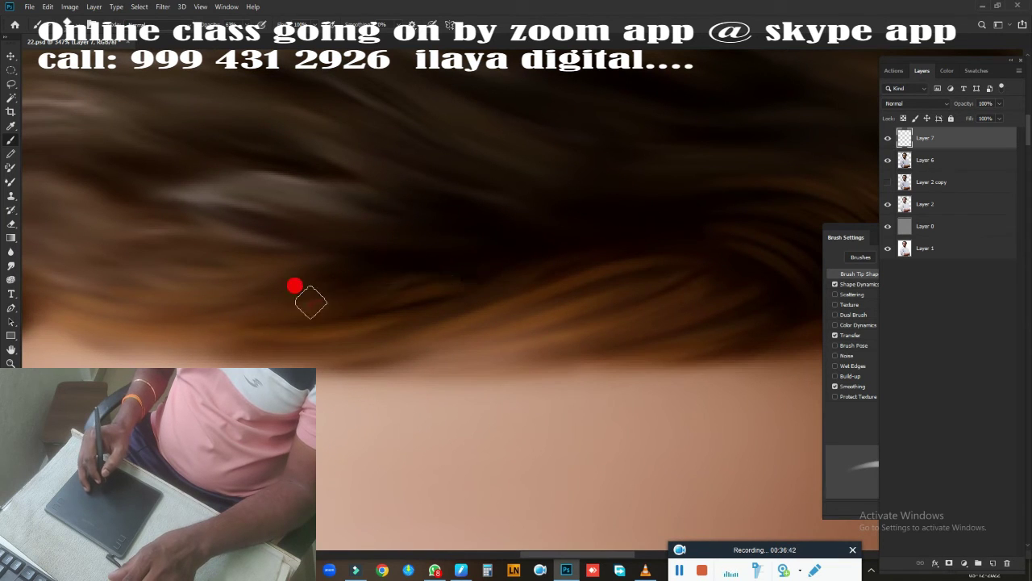
drag(349, 275, 505, 274)
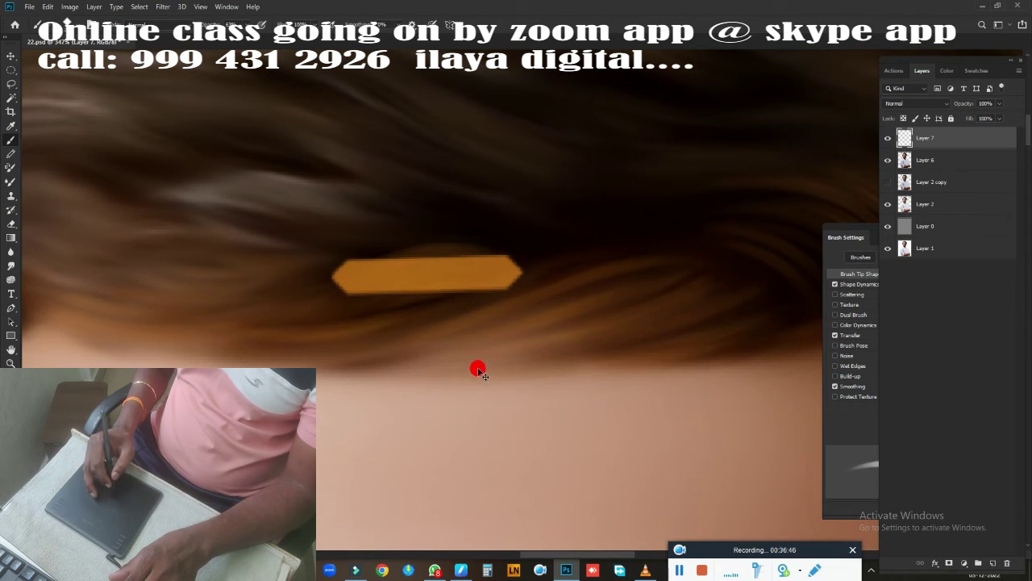
Undo the stray orange stroke and paint a fresh light strand across the hair.
key(ctrl+z)
scroll(415, 361, up, 2)
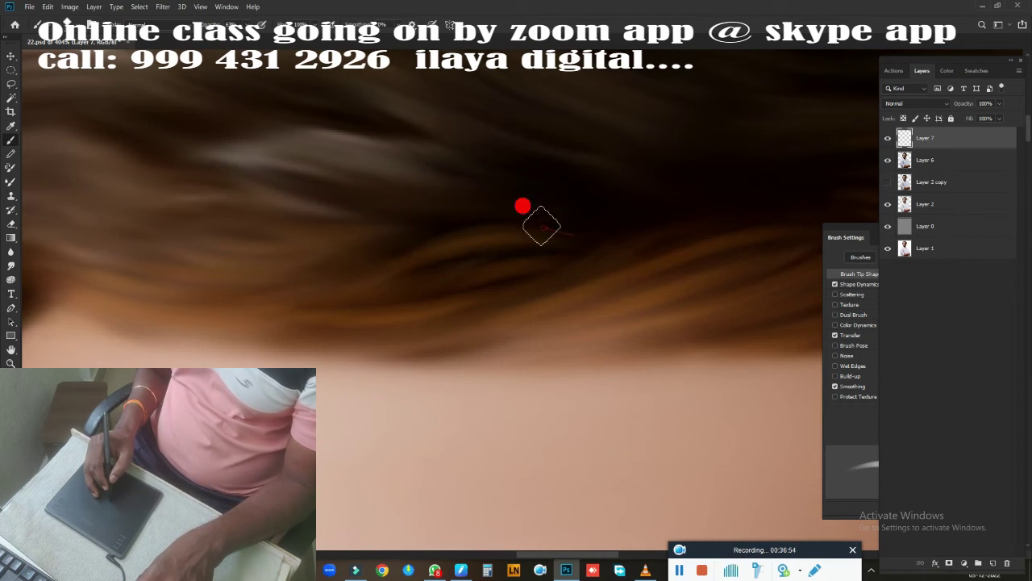
mouse_move(539, 223)
mouse_down()
mouse_move(587, 215)
mouse_move(673, 226)
mouse_up()
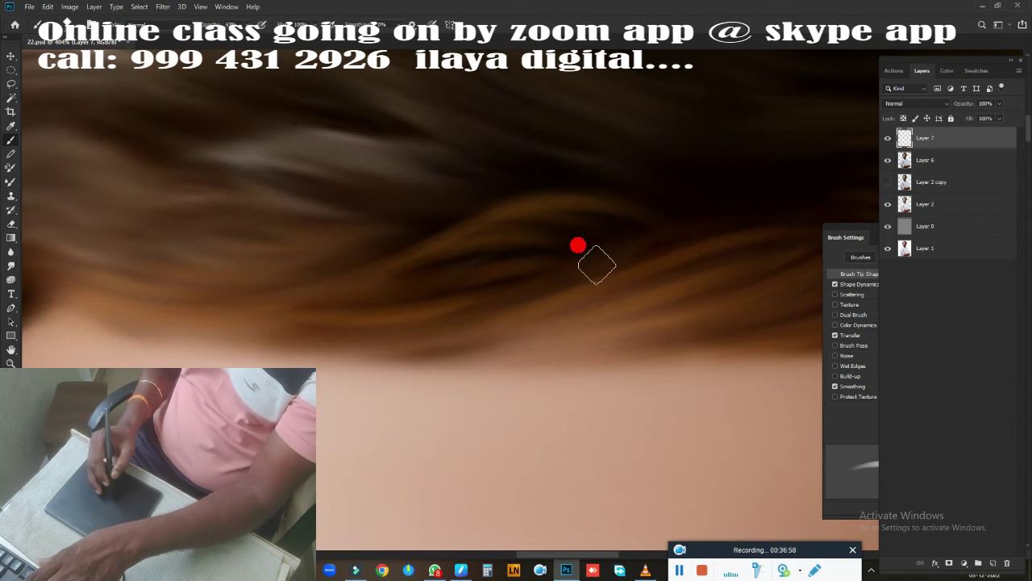
scroll(430, 365, down, 4)
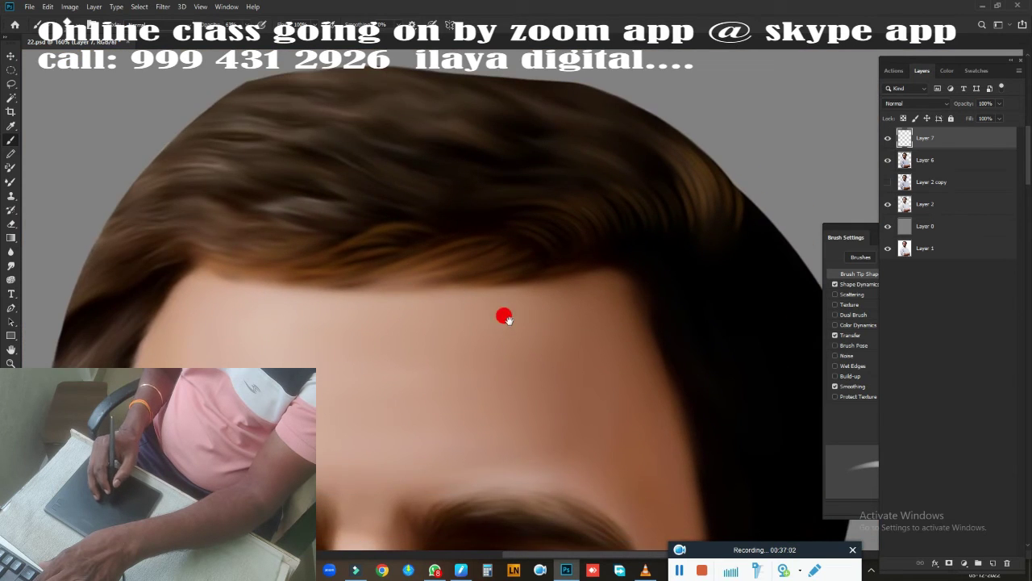
scroll(502, 316, up, 3)
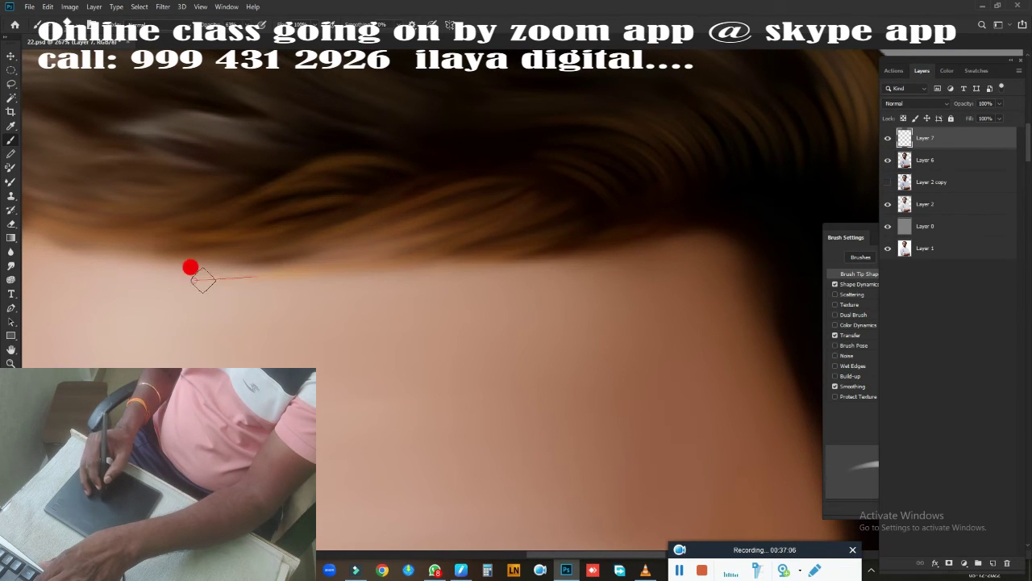
scroll(533, 412, down, 3)
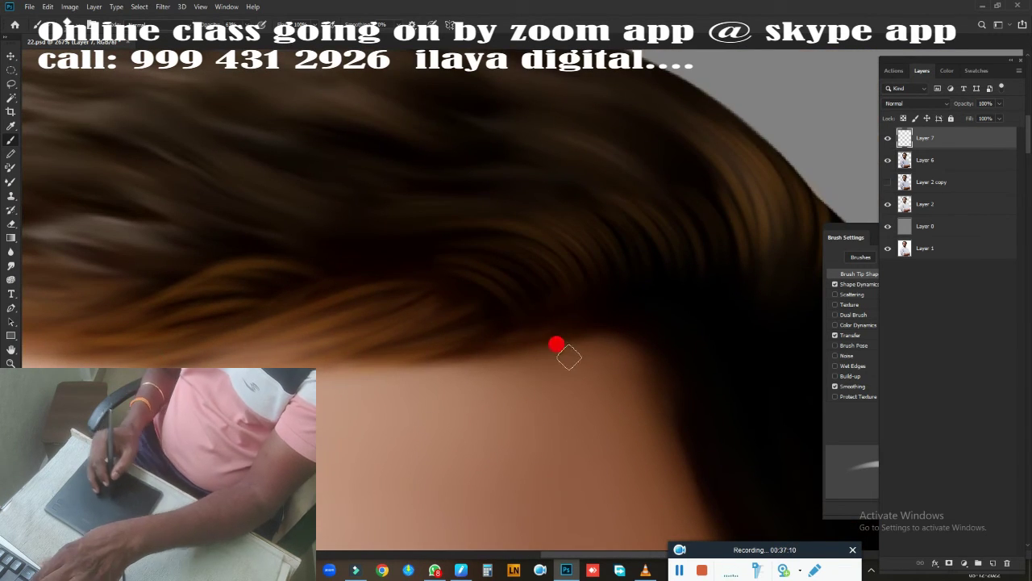
scroll(492, 355, up, 1)
scroll(491, 355, up, 2)
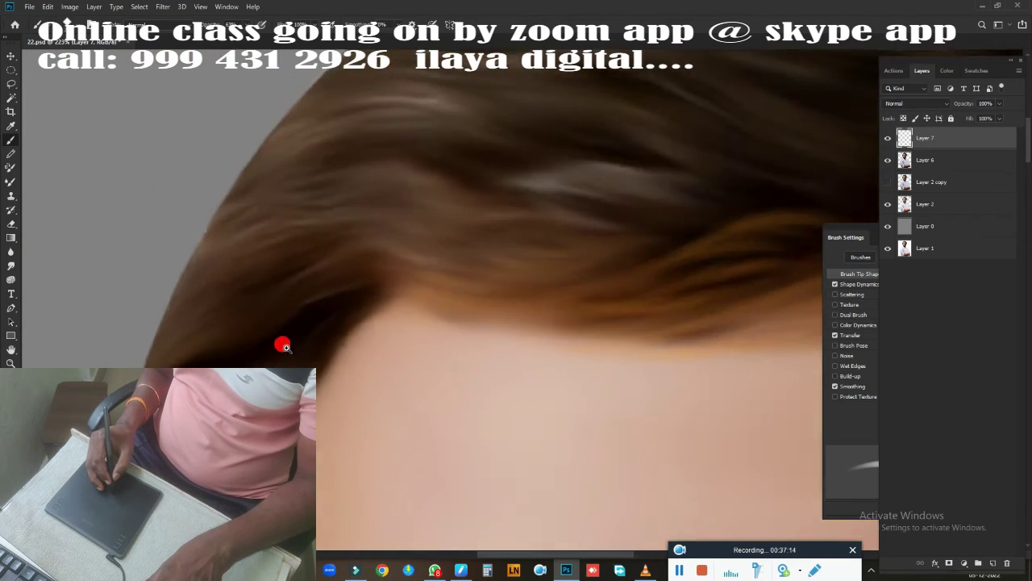
Rotate the canvas to follow the hair direction and frame the top edge of the hair.
key(r)
drag(486, 292, 541, 355)
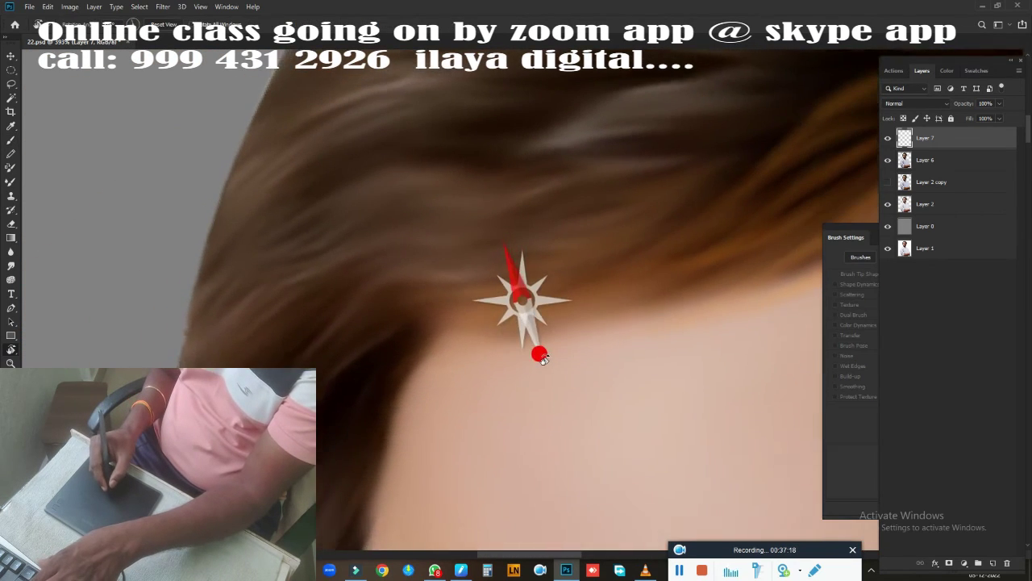
key(b)
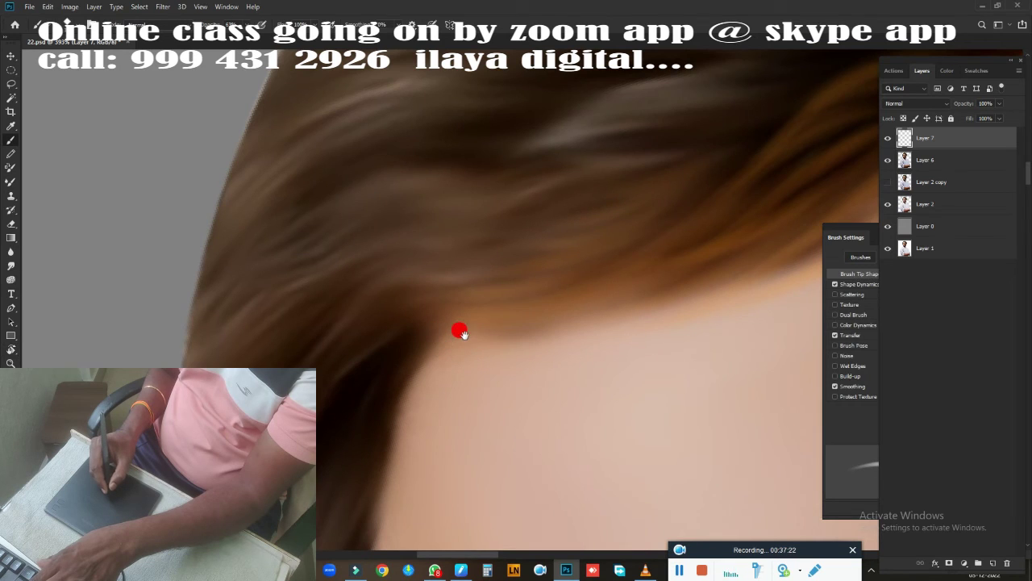
drag(461, 333, 429, 282)
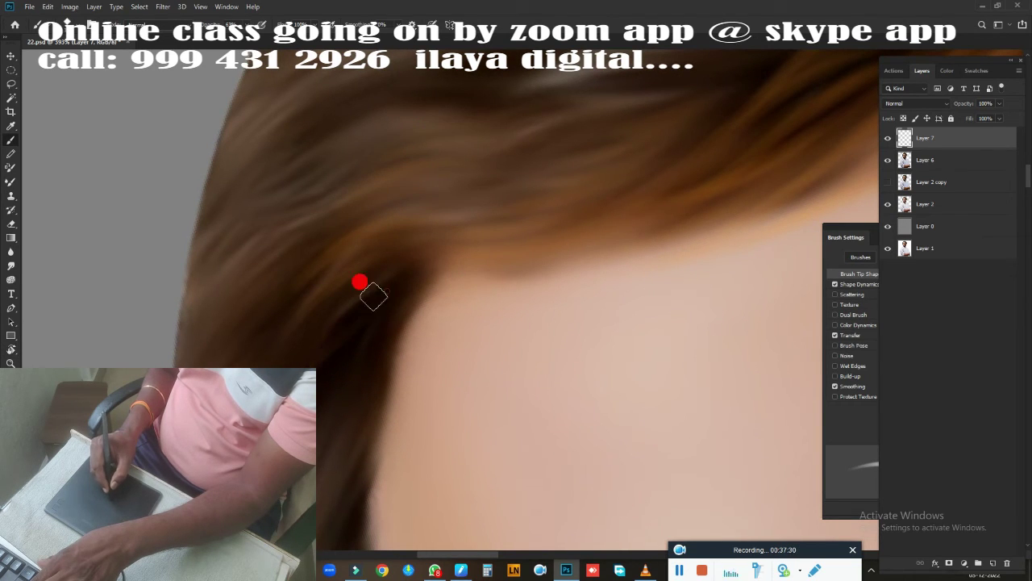
drag(314, 303, 342, 419)
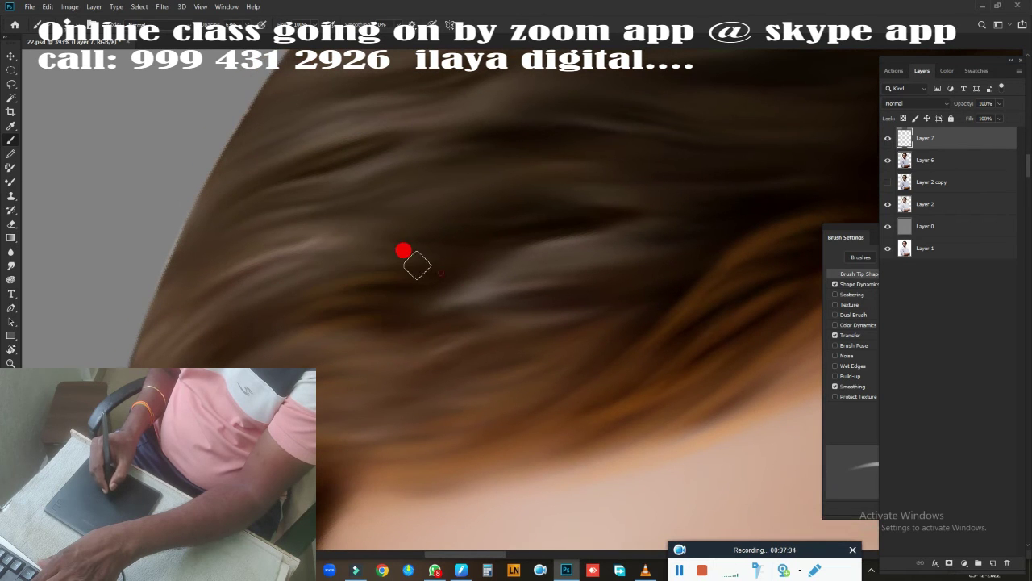
drag(344, 221, 395, 369)
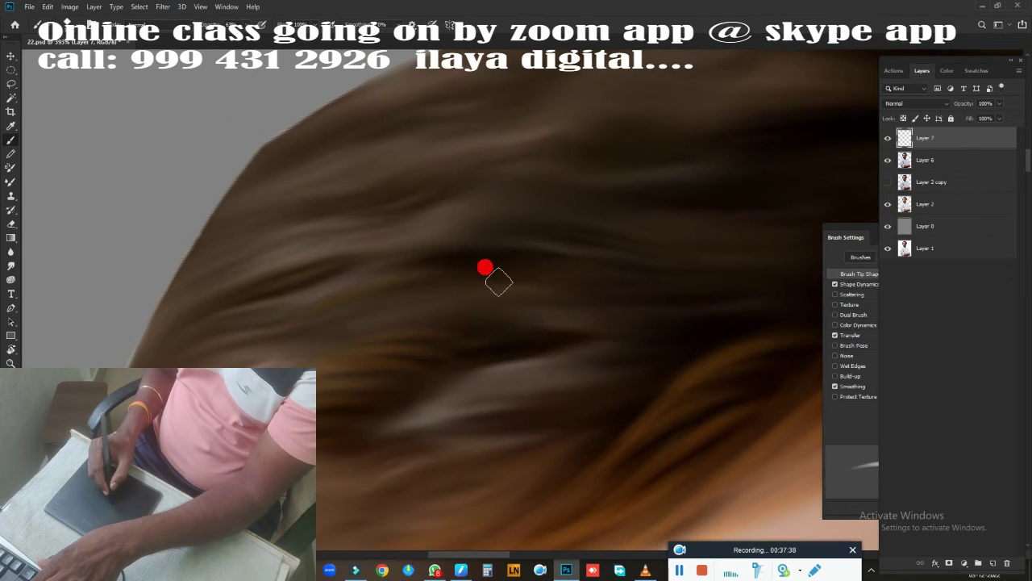
Paint long light-brown strands across the top of the hair.
mouse_move(472, 230)
mouse_down()
mouse_move(426, 213)
mouse_move(605, 209)
mouse_move(611, 170)
mouse_move(594, 244)
mouse_move(514, 164)
mouse_up()
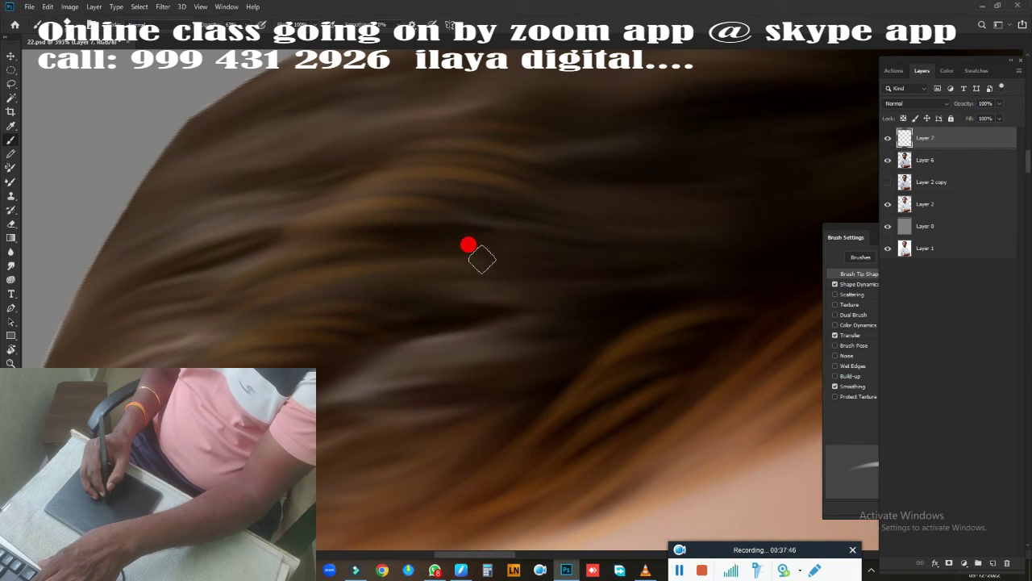
drag(427, 189, 427, 330)
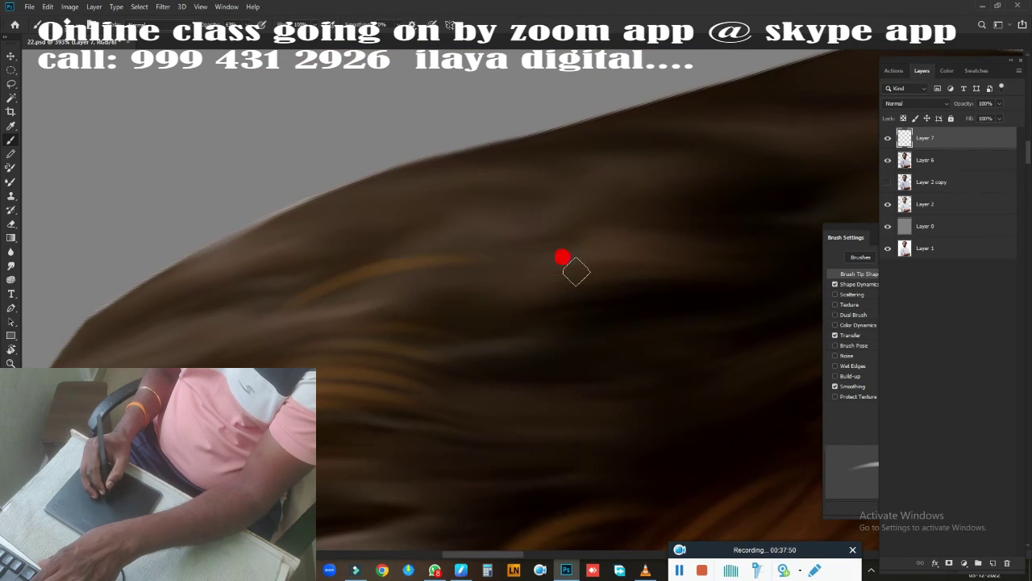
mouse_move(576, 269)
mouse_down()
mouse_move(467, 218)
mouse_move(487, 212)
mouse_up()
mouse_move(703, 231)
mouse_down()
mouse_move(516, 230)
mouse_move(516, 158)
mouse_up()
drag(260, 350, 567, 311)
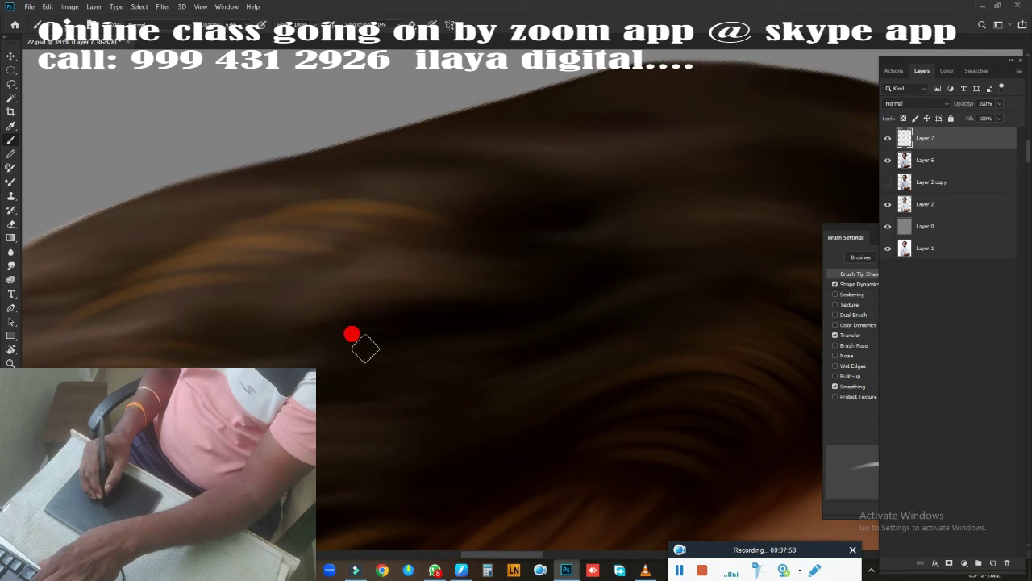
drag(353, 334, 537, 296)
mouse_move(372, 276)
mouse_down()
mouse_move(525, 249)
mouse_move(681, 280)
mouse_up()
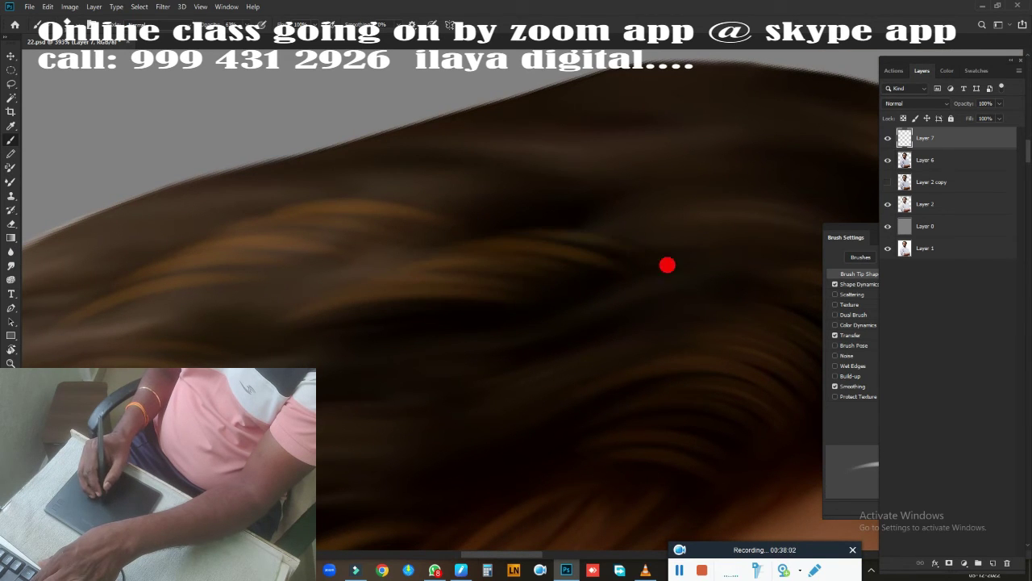
Add more light-brown strands sweeping up-right across the crown along the hair flow.
scroll(469, 346, down, 3)
drag(201, 290, 482, 240)
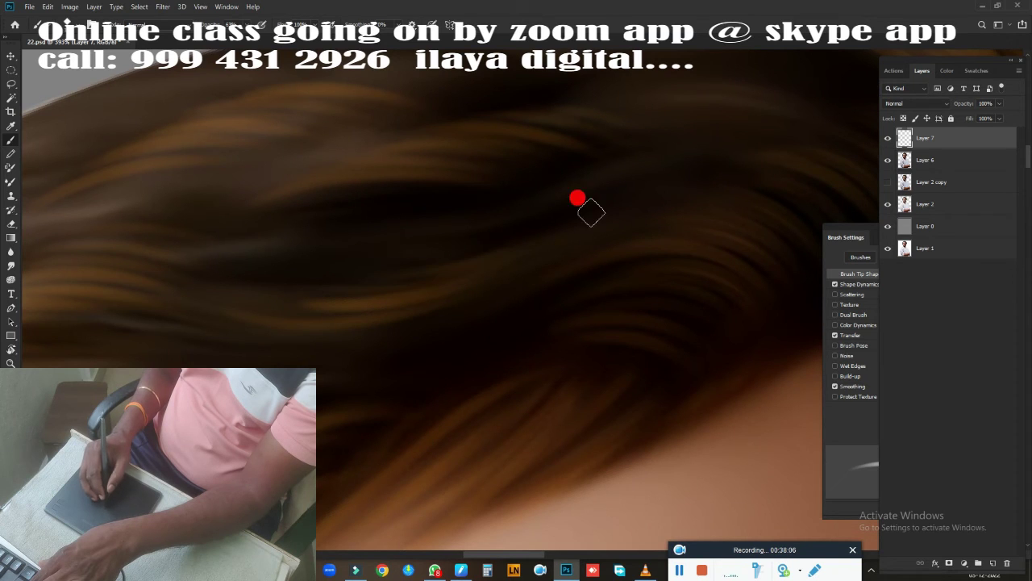
drag(411, 256, 590, 201)
drag(489, 221, 679, 163)
drag(409, 313, 252, 331)
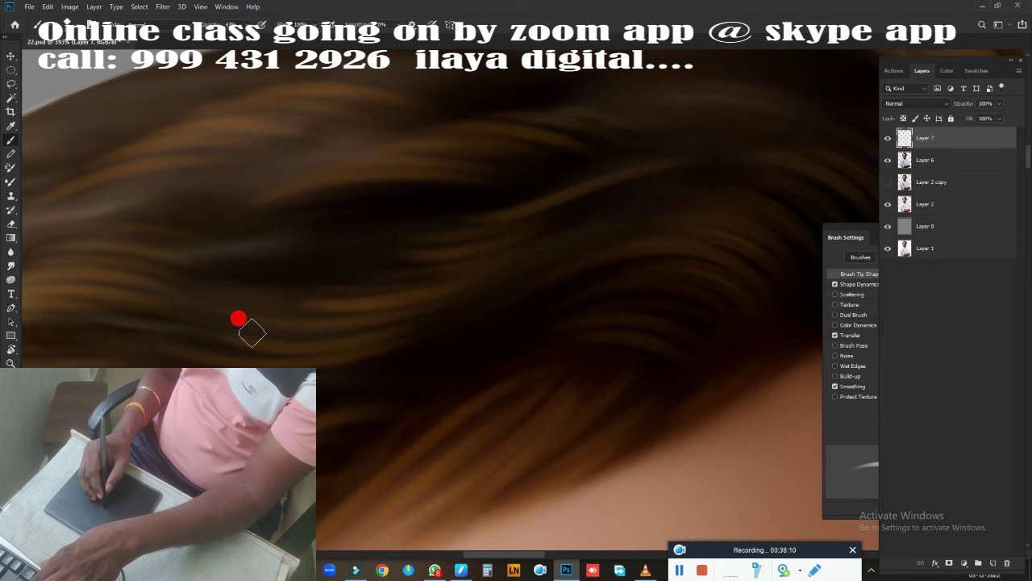
key(ctrl+minus)
drag(440, 278, 718, 211)
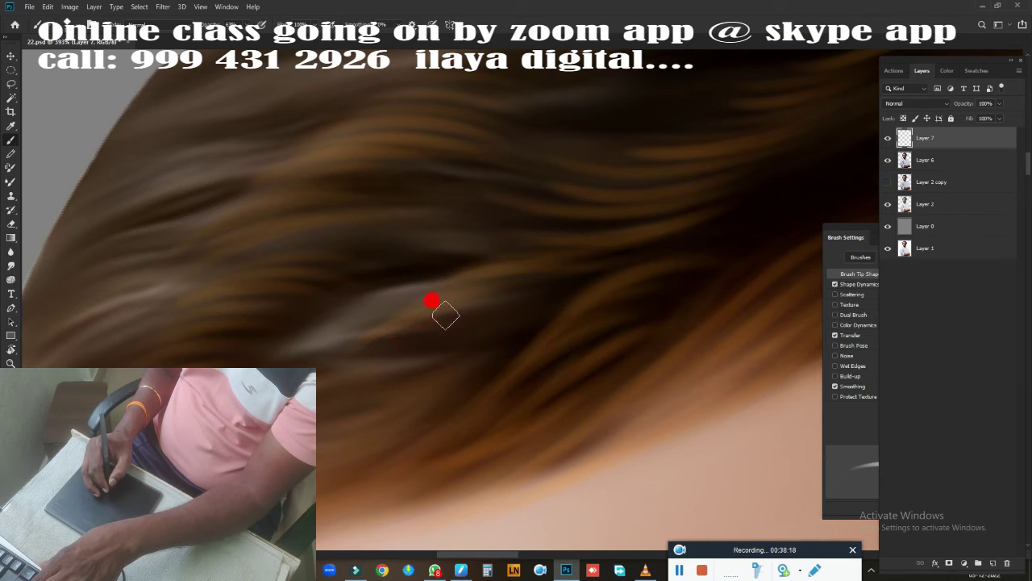
Paint light-orange strands across the upper and lower parts of the hair.
drag(586, 282, 554, 376)
drag(592, 291, 395, 362)
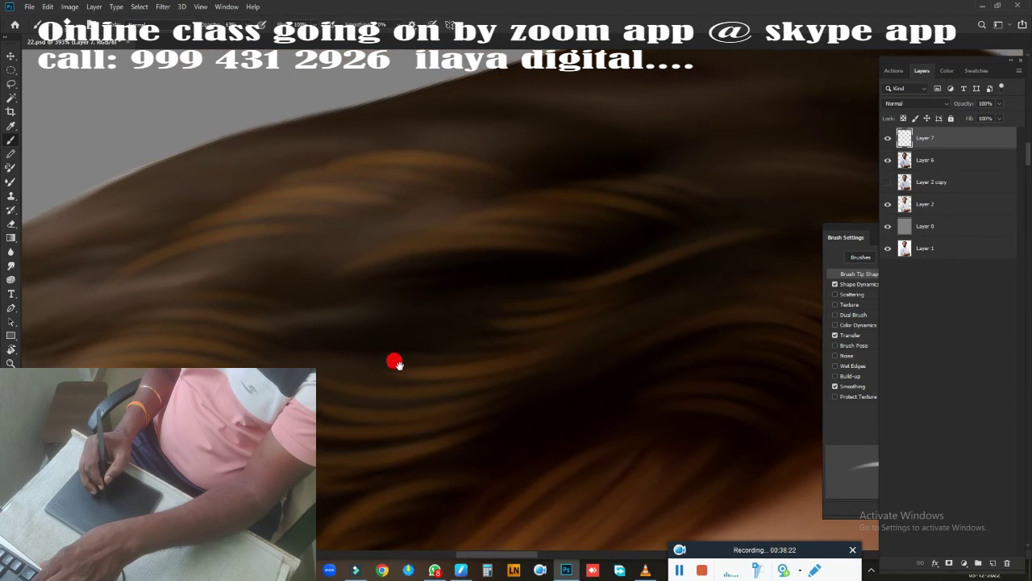
drag(482, 299, 233, 349)
drag(628, 331, 499, 416)
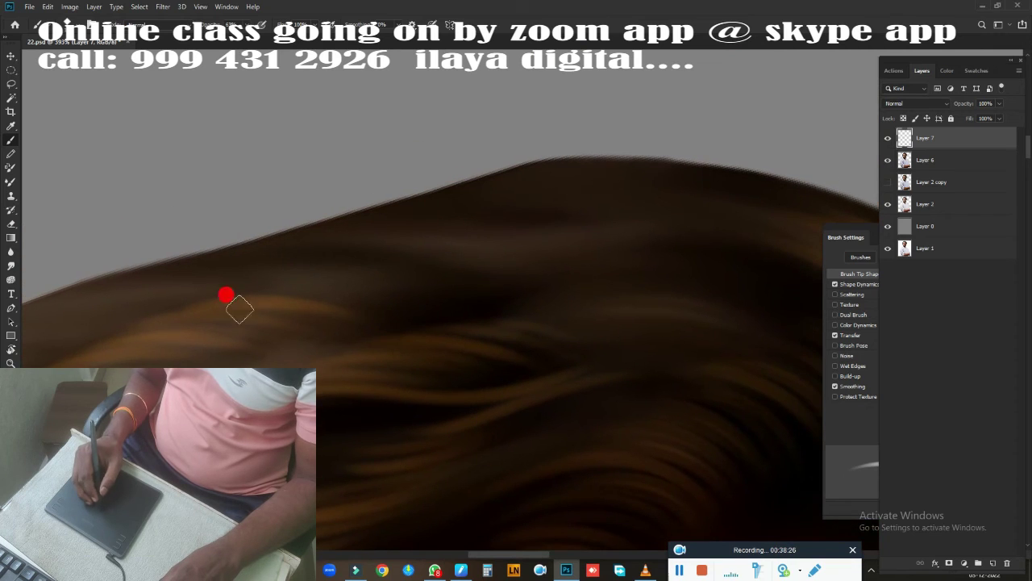
mouse_move(584, 274)
mouse_down()
mouse_move(634, 279)
mouse_move(543, 227)
mouse_up()
mouse_move(397, 353)
mouse_down()
mouse_move(511, 295)
mouse_move(516, 344)
mouse_move(657, 387)
mouse_up()
Add light-orange strands on the right side and light-brown strands above the forehead.
scroll(495, 301, up, 3)
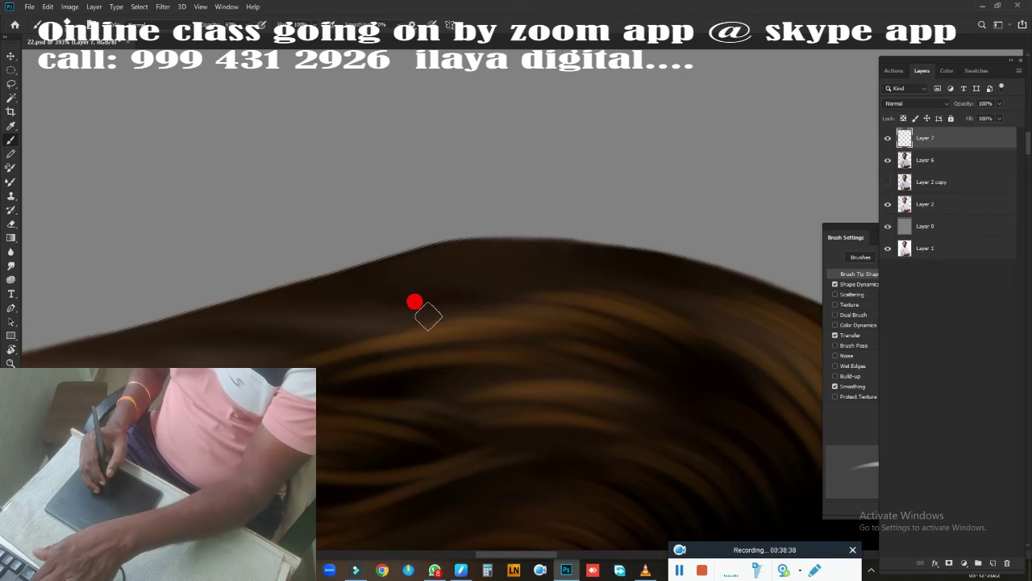
drag(634, 237, 380, 237)
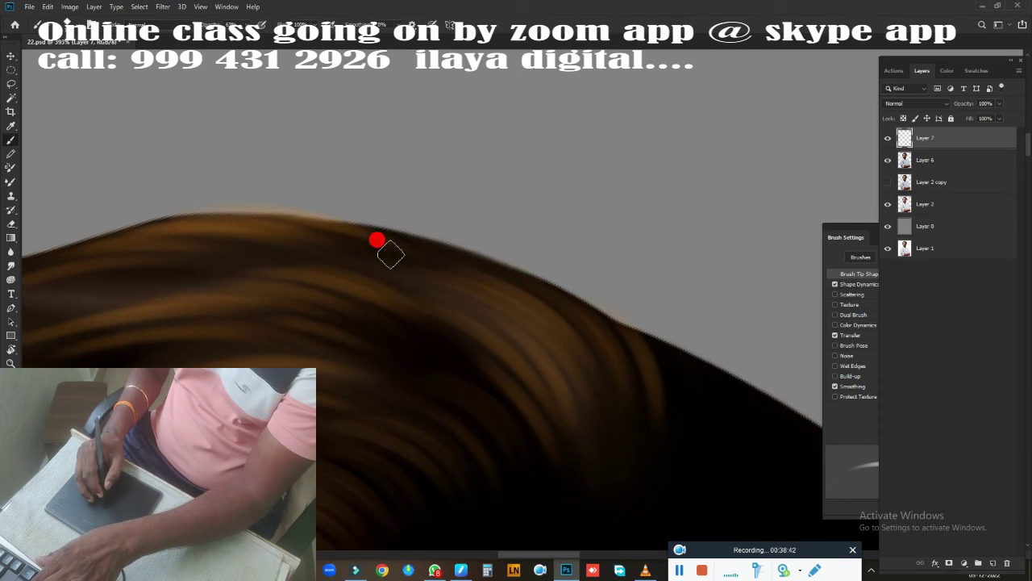
scroll(652, 239, down, 5)
mouse_move(657, 281)
mouse_down()
mouse_move(634, 406)
mouse_move(588, 352)
mouse_move(449, 314)
mouse_up()
scroll(555, 325, down, 5)
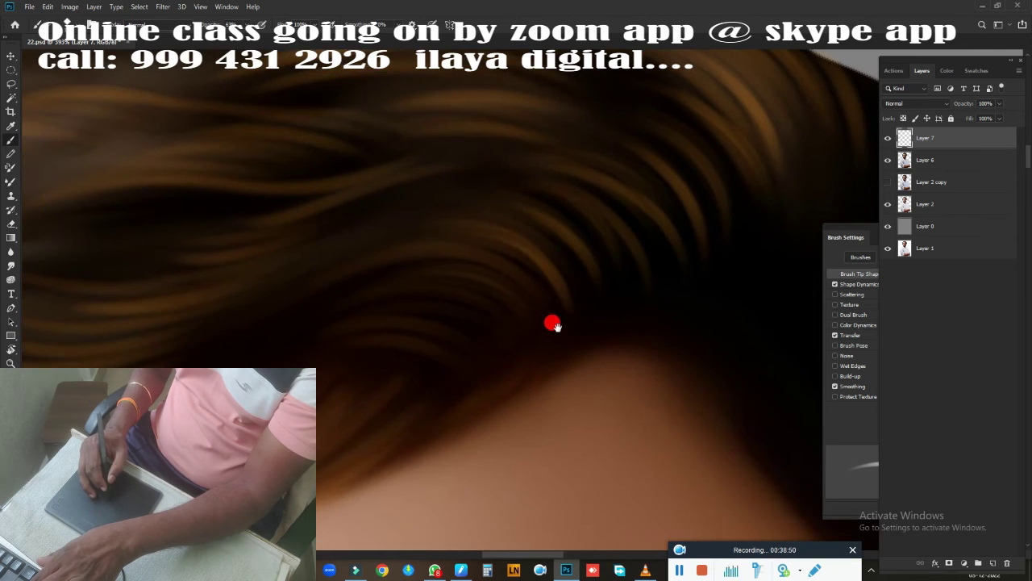
drag(497, 224, 568, 224)
mouse_move(355, 334)
mouse_down()
mouse_move(387, 311)
mouse_move(511, 366)
mouse_up()
Zoom in and pan around the forehead and hairline.
scroll(565, 310, down, 5)
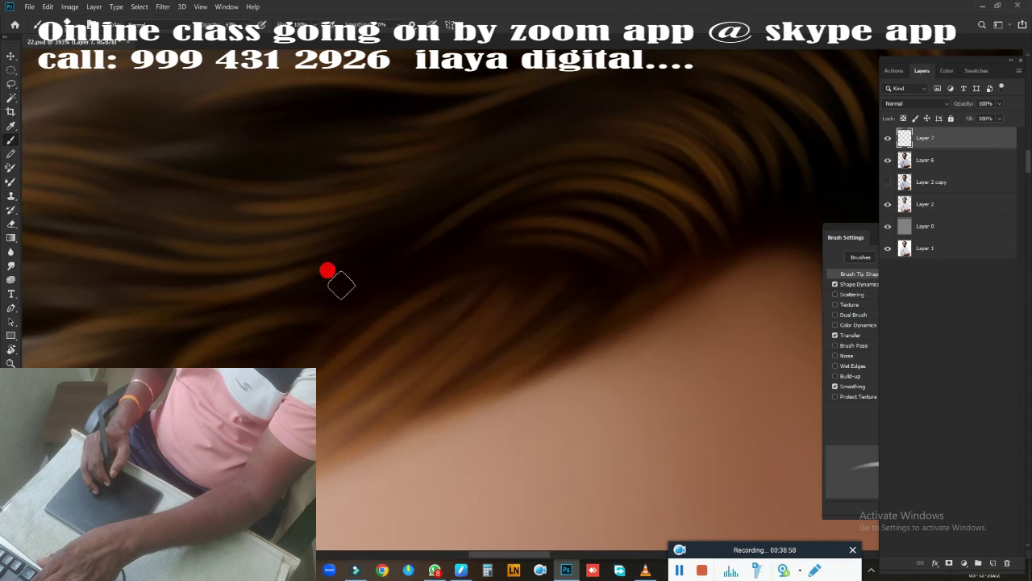
scroll(355, 323, down, 5)
scroll(518, 270, up, 5)
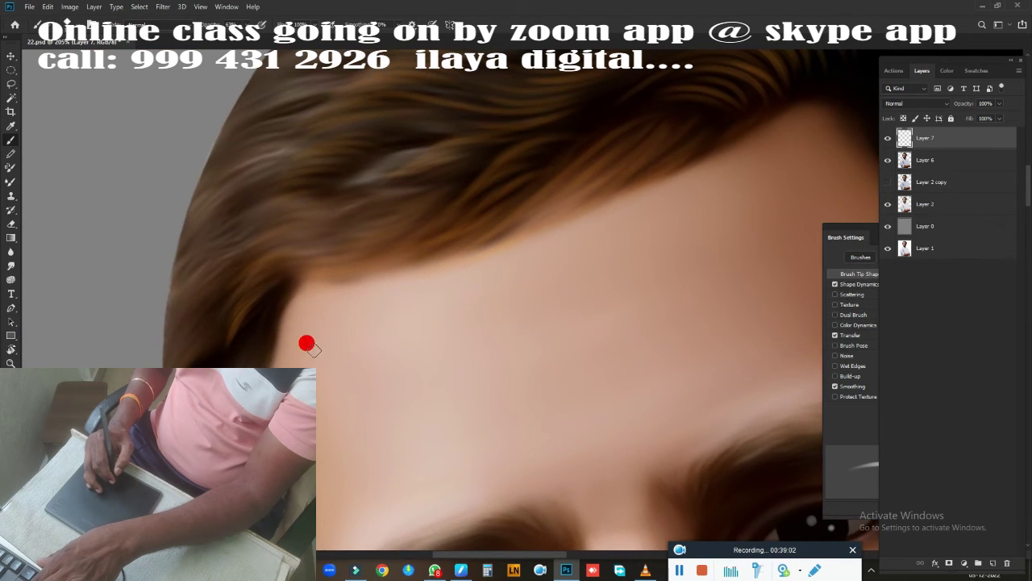
mouse_move(307, 344)
mouse_down()
mouse_move(242, 285)
mouse_move(368, 426)
mouse_up()
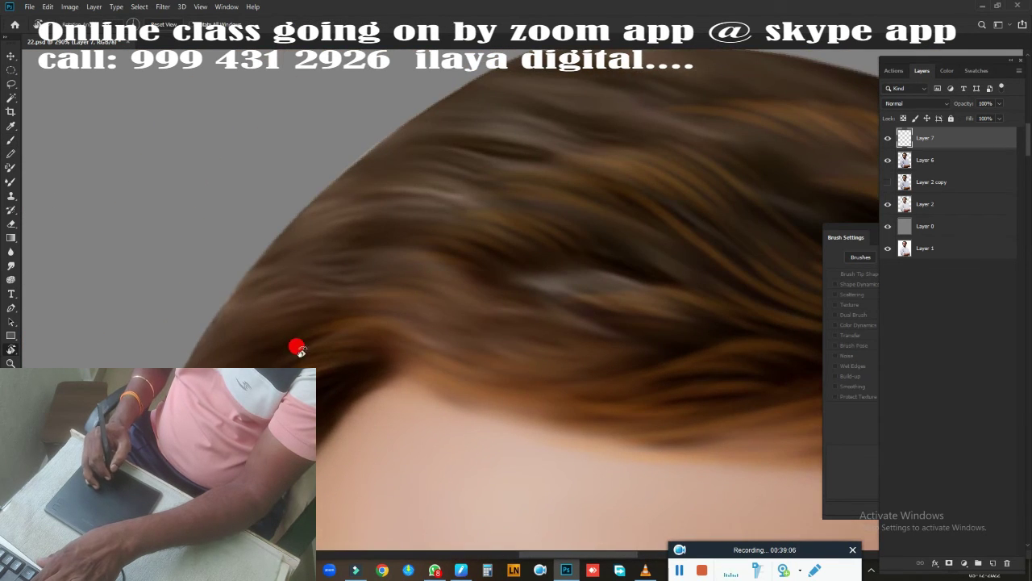
key(b)
scroll(295, 348, up, 2)
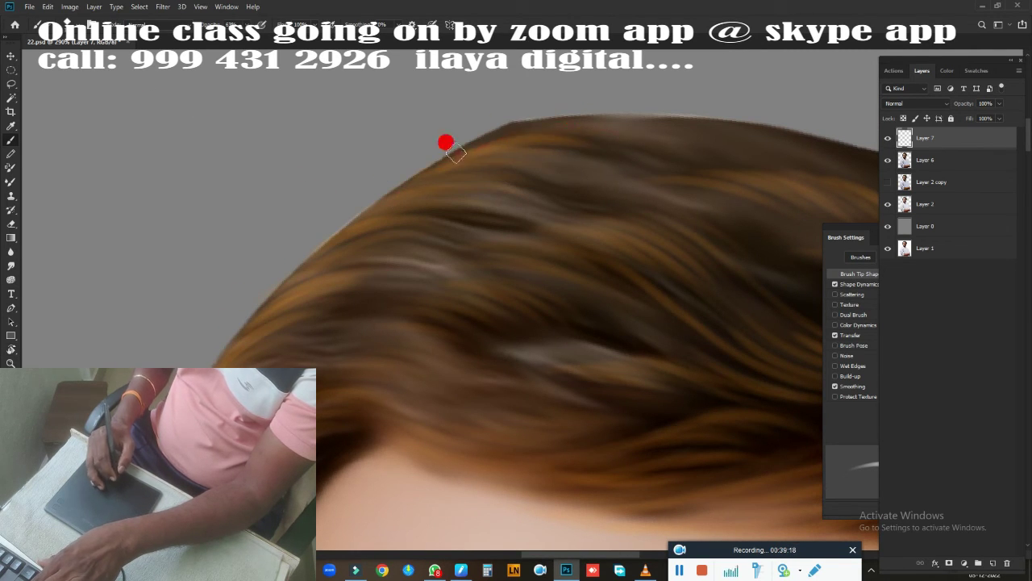
scroll(518, 242, up, 2)
scroll(518, 242, right, 3)
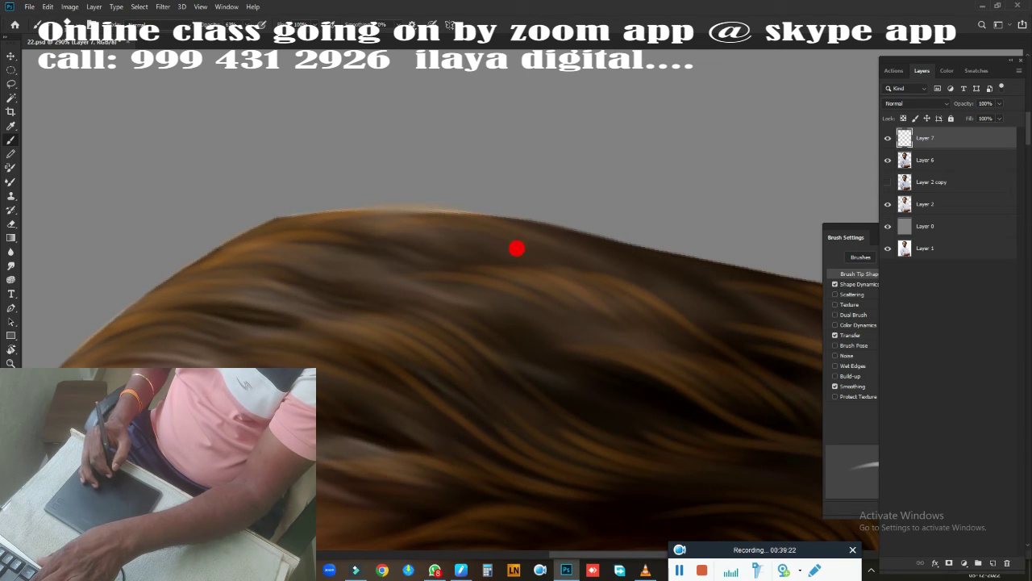
scroll(345, 209, right, 2)
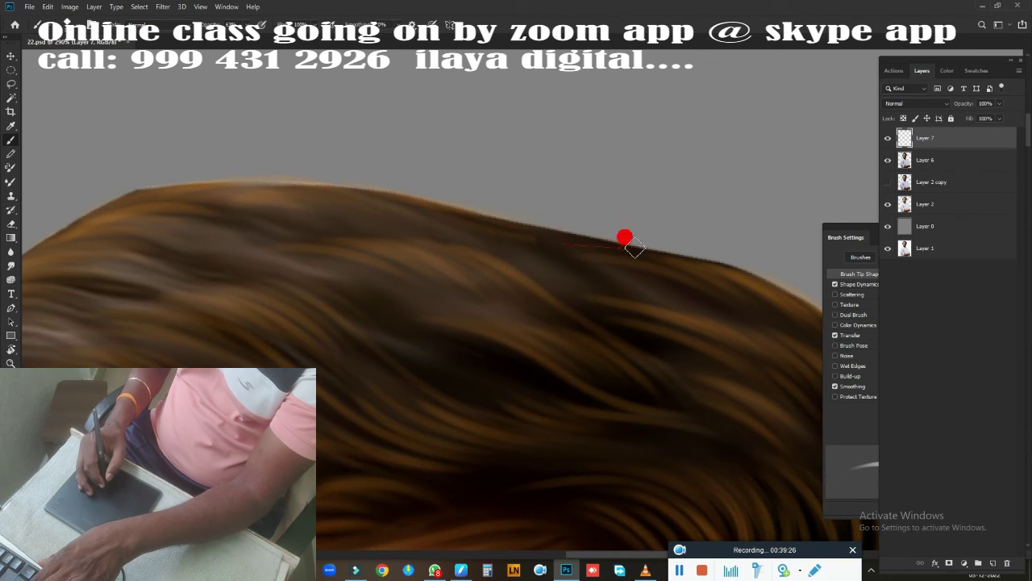
scroll(426, 353, down, 3)
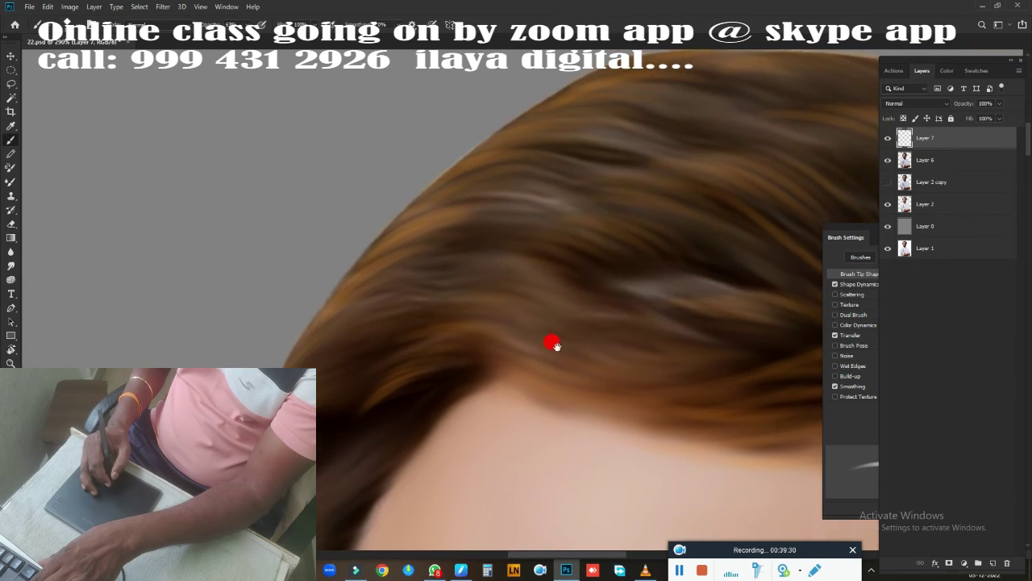
scroll(520, 335, up, 2)
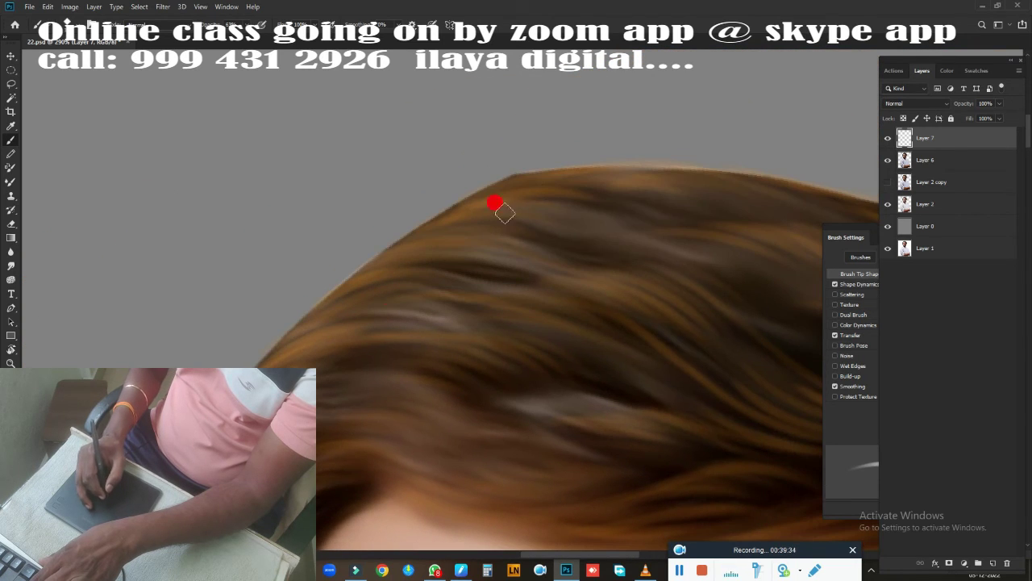
scroll(476, 219, right, 3)
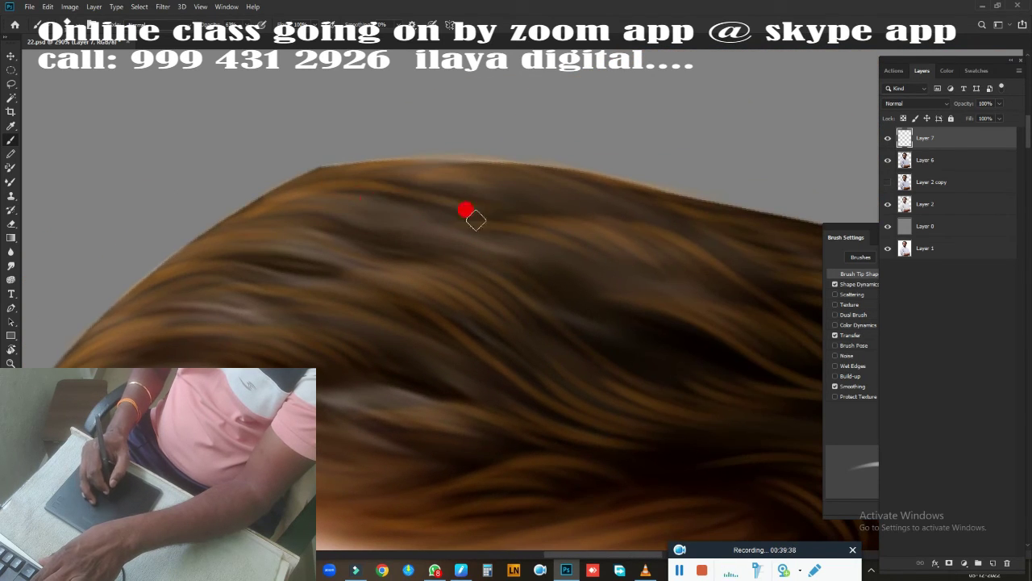
scroll(458, 238, down, 3)
scroll(588, 249, left, 1)
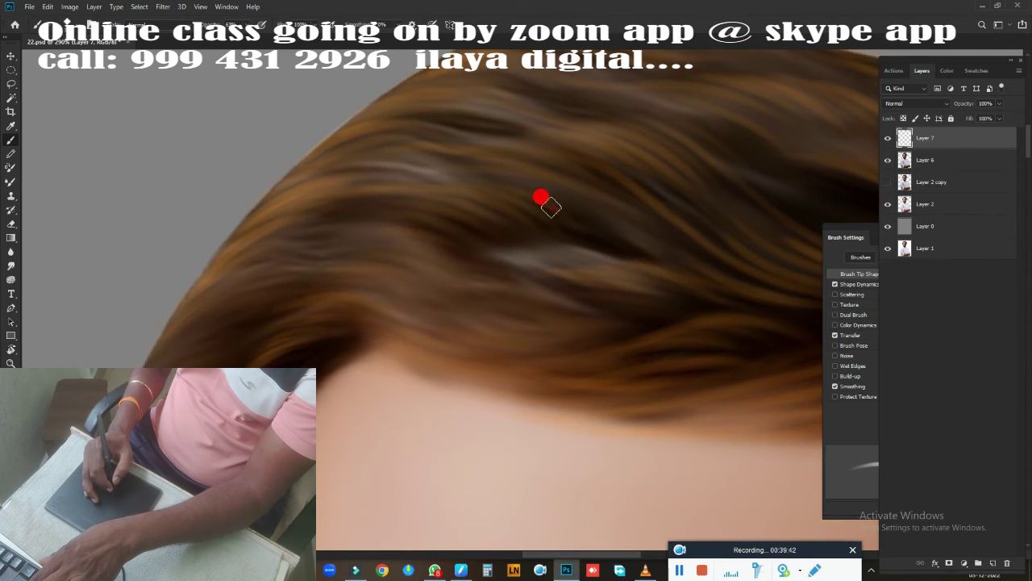
scroll(392, 271, down, 5)
scroll(657, 266, down, 3)
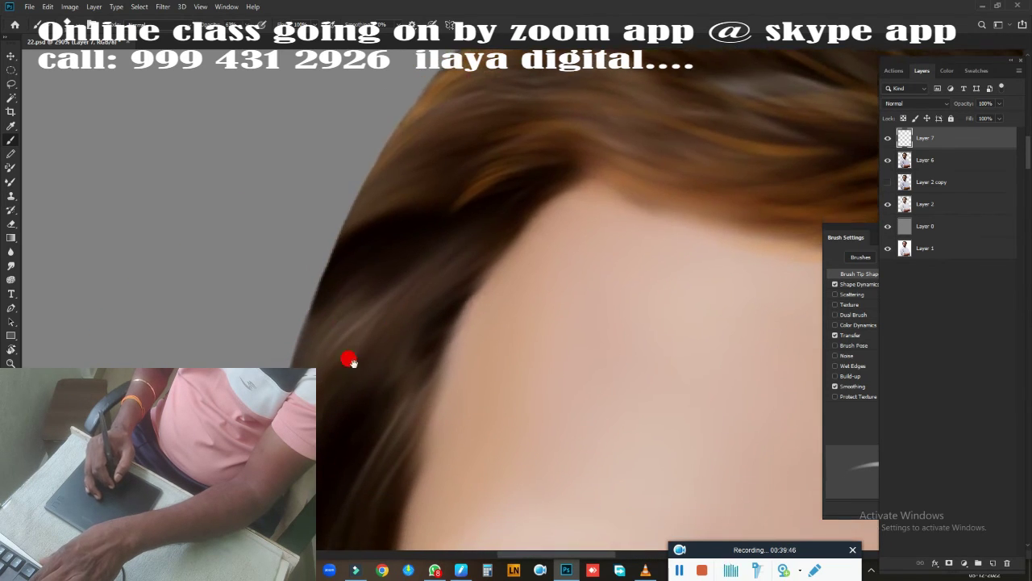
scroll(350, 358, down, 3)
Rotate the canvas and paint orange-brown highlight strands beside the temple and along the hair edge.
key(r)
mouse_move(347, 363)
mouse_down()
mouse_move(323, 413)
mouse_move(581, 279)
mouse_up()
key(b)
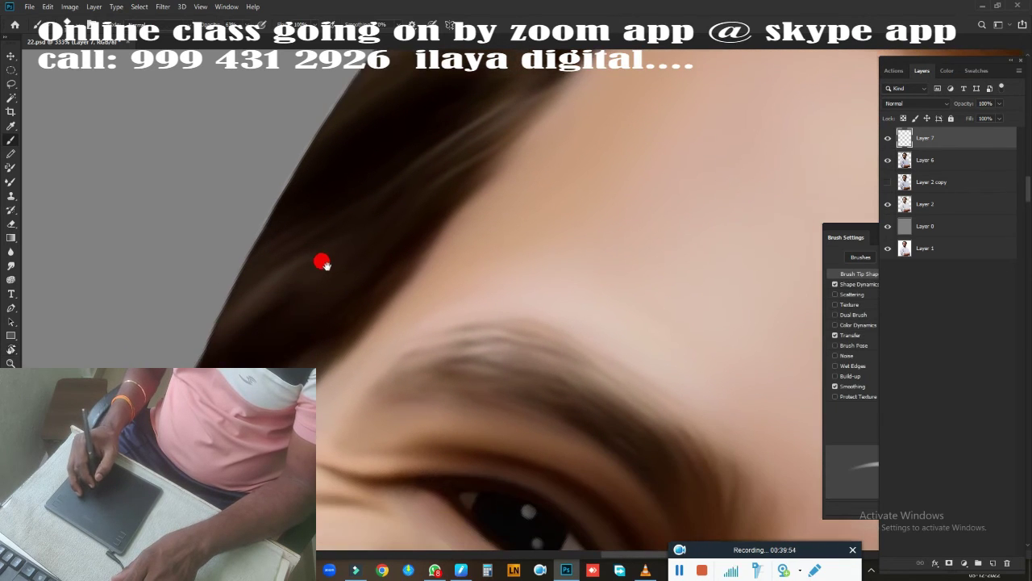
drag(331, 251, 220, 342)
drag(296, 239, 234, 283)
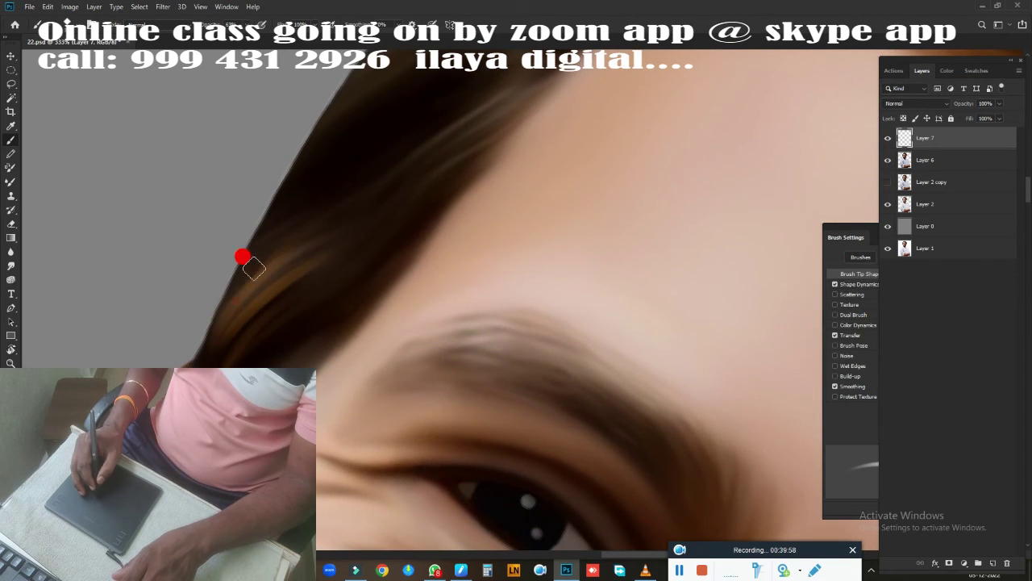
drag(344, 192, 226, 289)
drag(376, 160, 247, 228)
drag(428, 76, 226, 360)
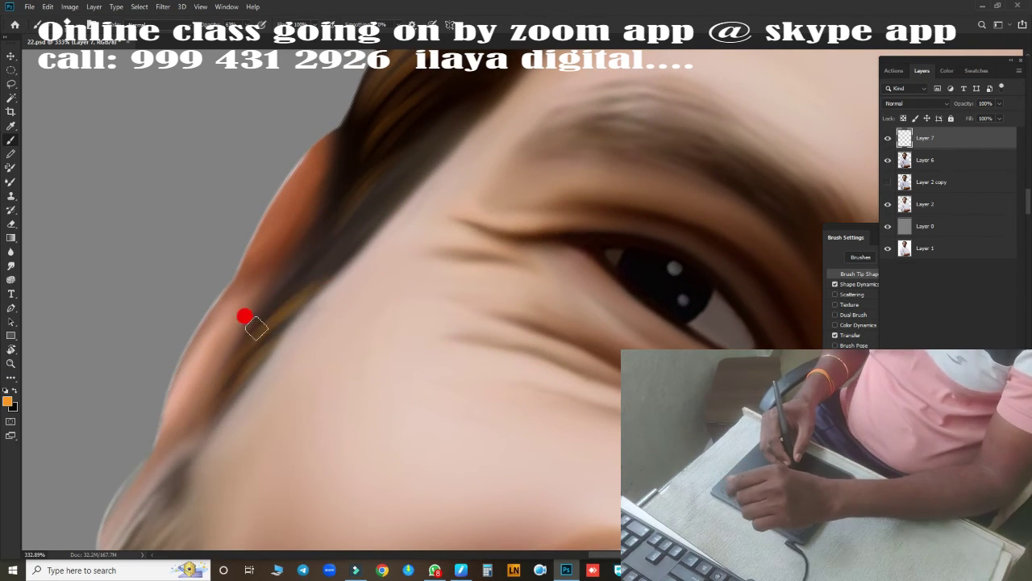
Paint a darker brown strand at the hairline, then overpaint it with lighter brown strokes.
drag(392, 157, 401, 188)
scroll(401, 187, up, 5)
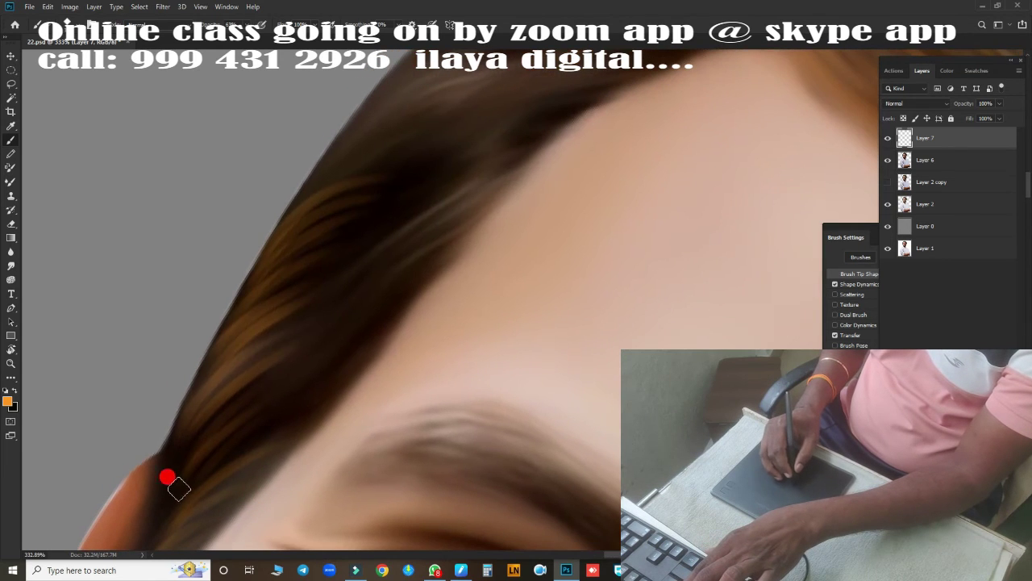
scroll(368, 256, up, 5)
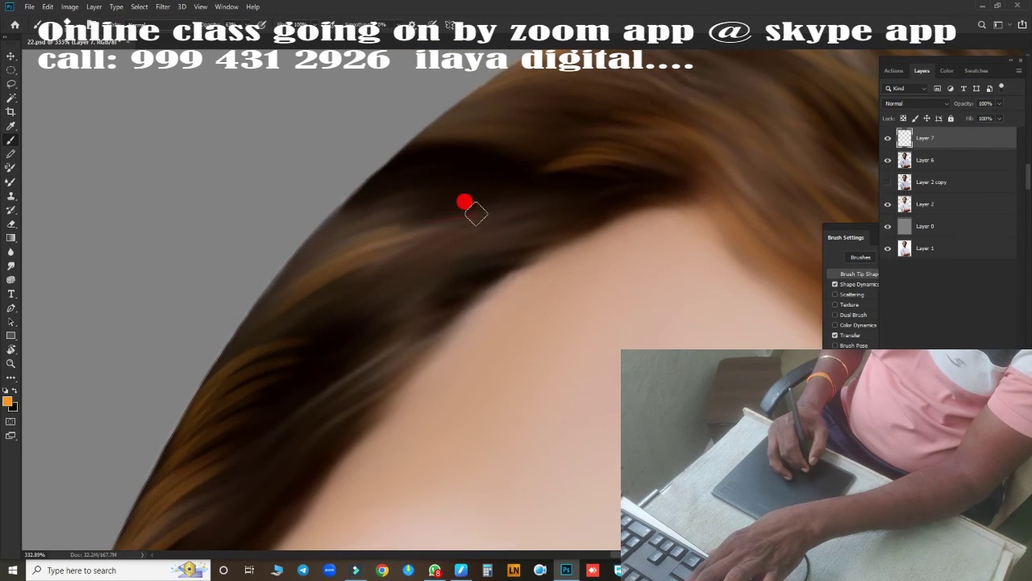
mouse_move(470, 208)
mouse_down()
mouse_move(321, 232)
mouse_move(551, 173)
mouse_move(574, 137)
mouse_move(446, 127)
mouse_move(687, 97)
mouse_up()
drag(235, 340, 431, 167)
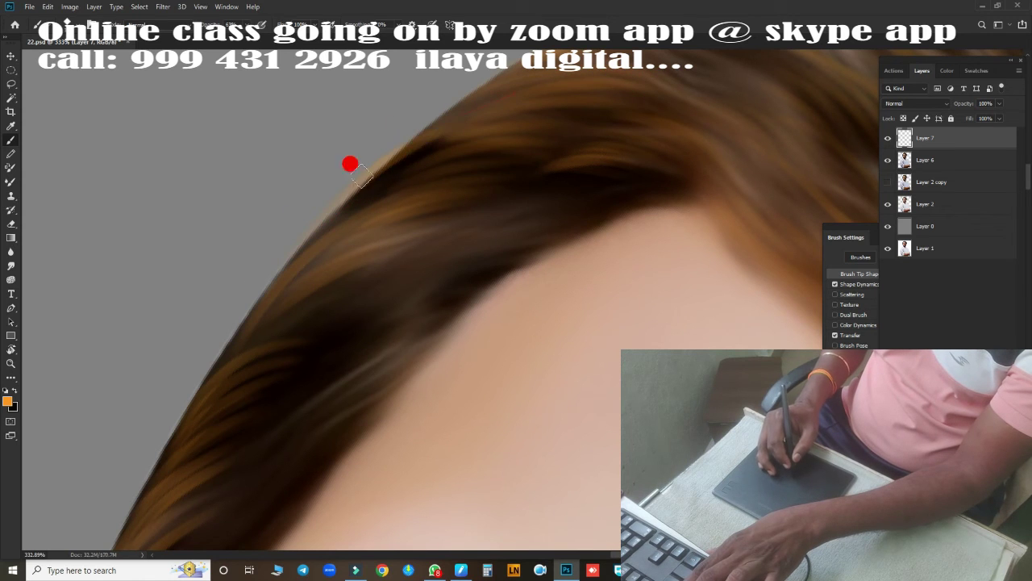
Pan the view to the eyebrow and back to the hairline and forehead.
mouse_move(331, 361)
mouse_down()
mouse_move(278, 305)
mouse_move(382, 209)
mouse_up()
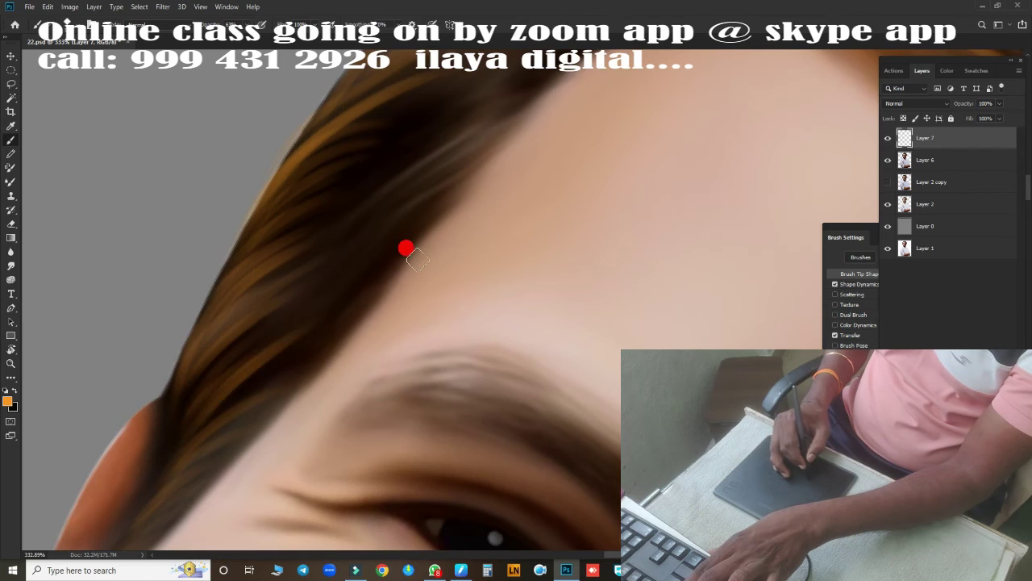
drag(408, 247, 482, 304)
drag(322, 549, 403, 339)
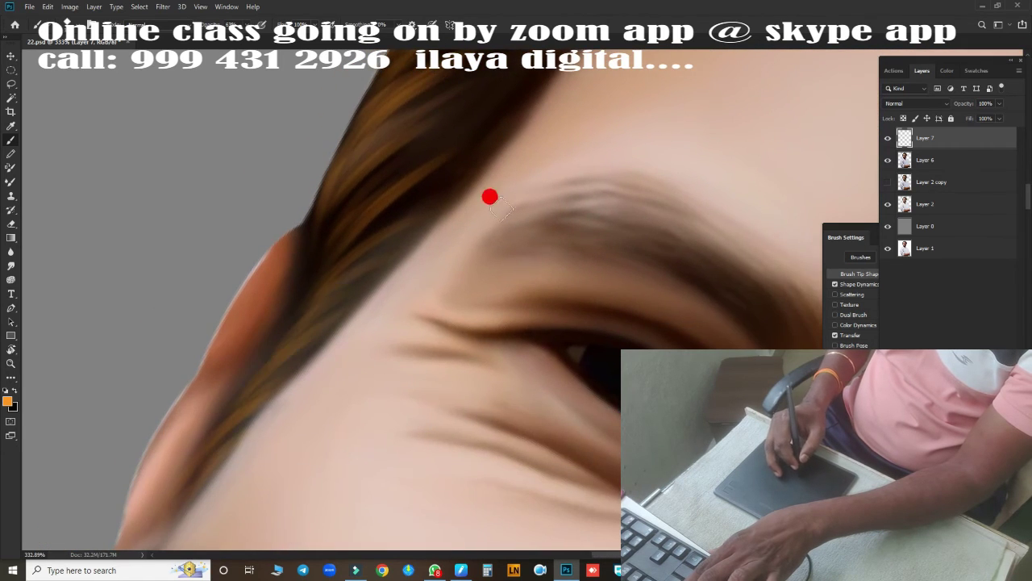
drag(490, 196, 373, 456)
drag(478, 207, 401, 239)
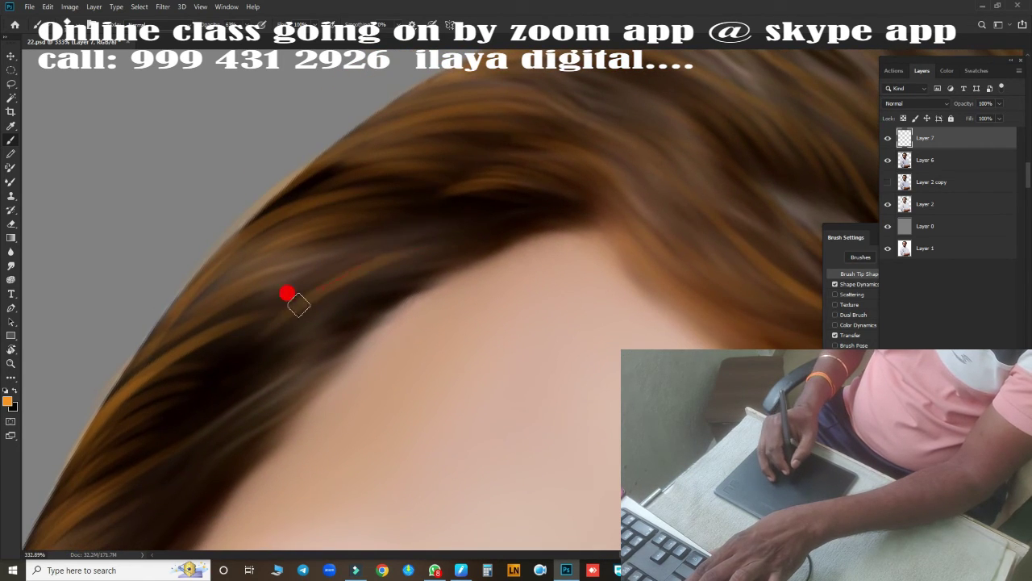
scroll(491, 292, down, 3)
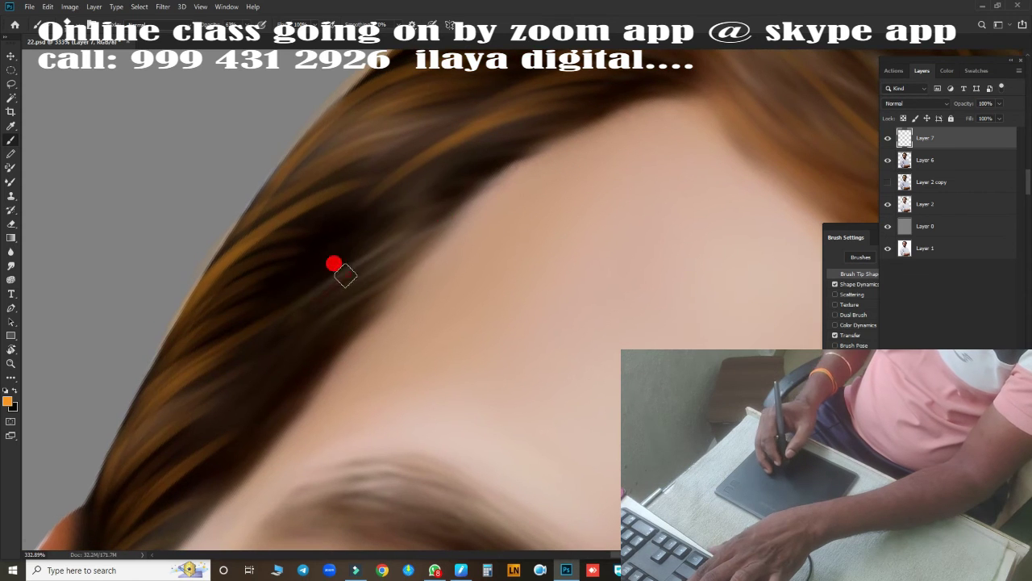
Paint thin light strands up along the forehead hairline.
drag(450, 187, 519, 171)
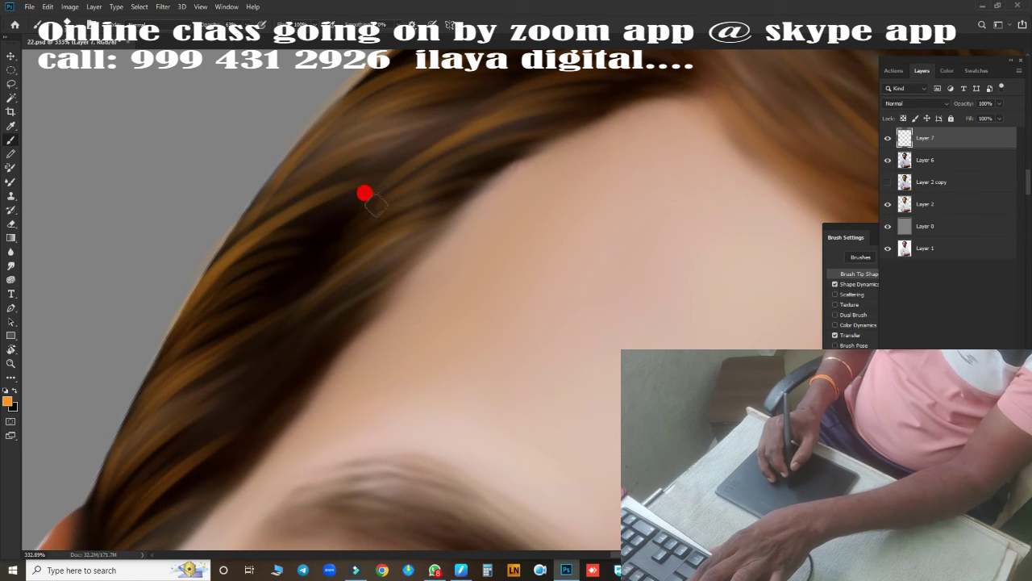
scroll(268, 324, down, 3)
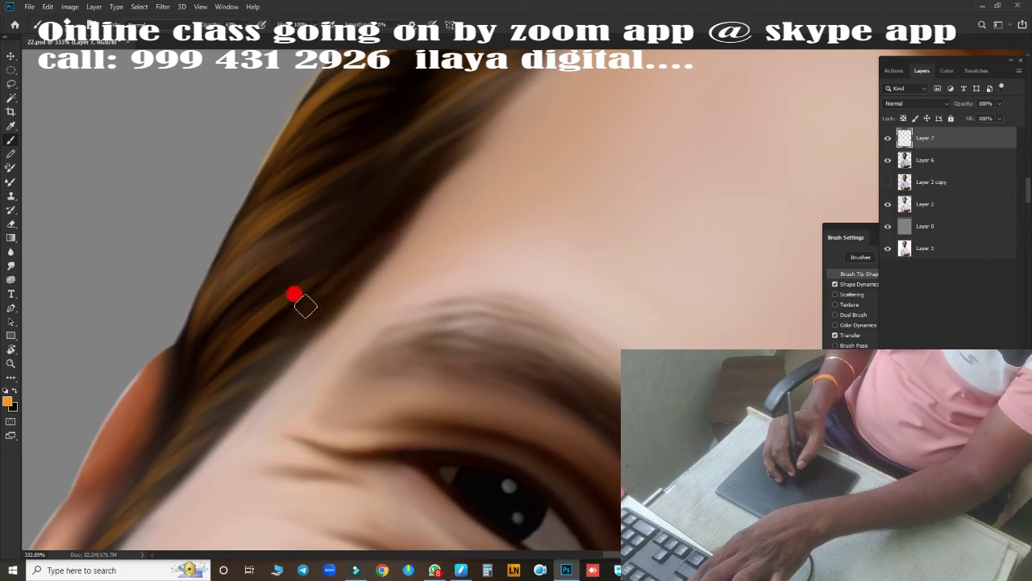
drag(324, 270, 441, 171)
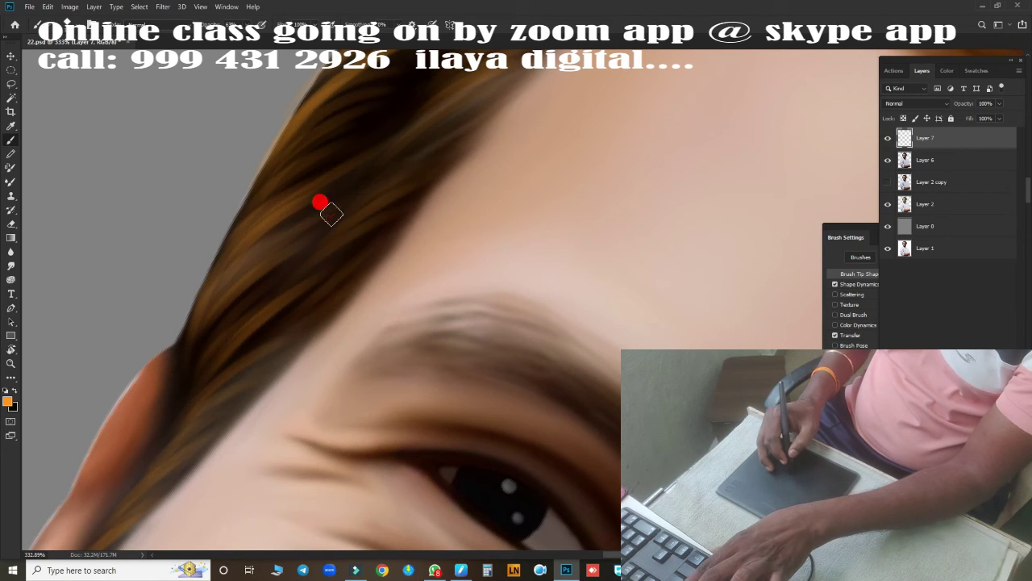
drag(331, 214, 470, 135)
scroll(438, 146, up, 3)
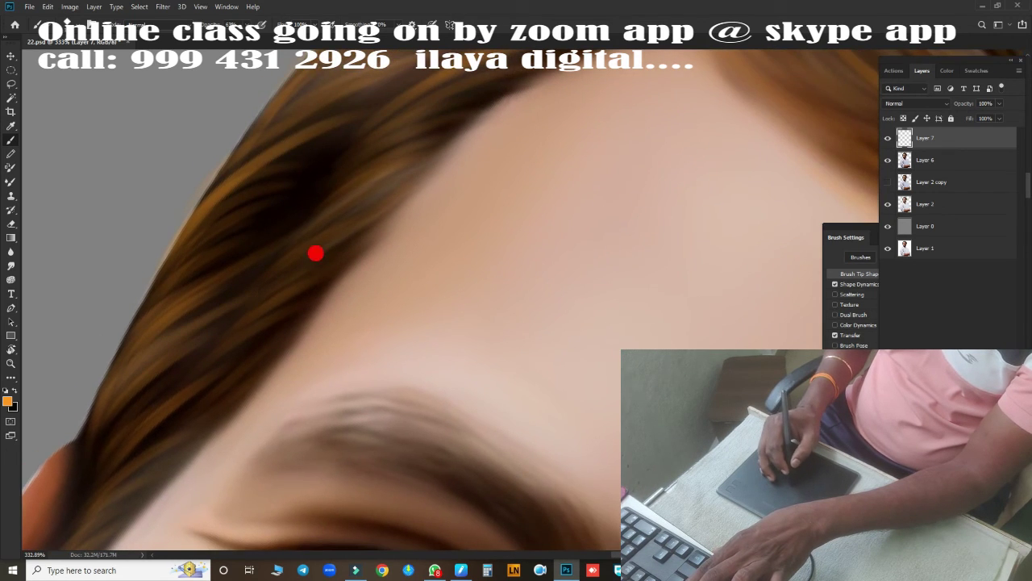
scroll(315, 253, up, 3)
scroll(304, 394, up, 1)
scroll(467, 235, up, 2)
scroll(306, 295, up, 2)
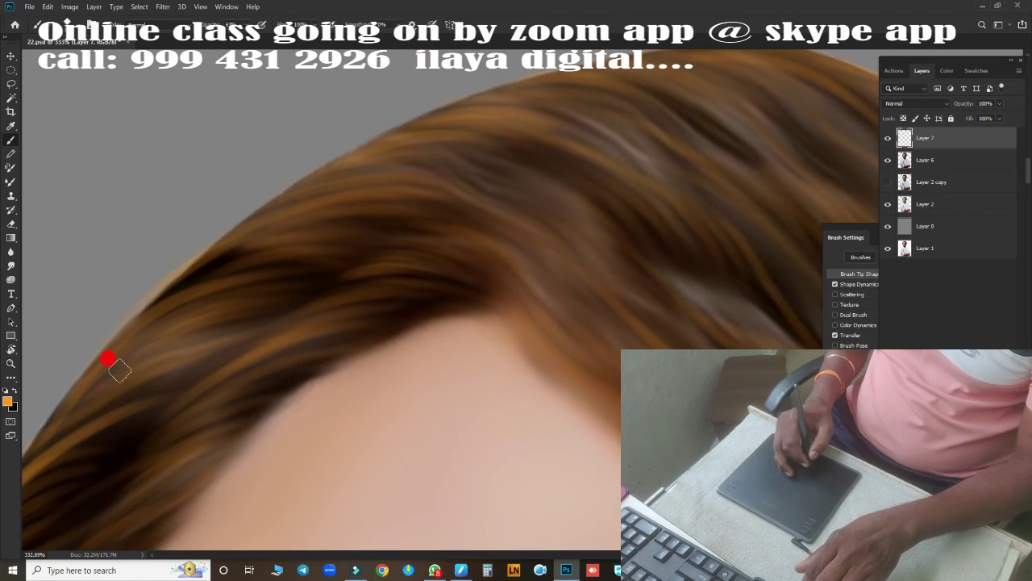
Brighten the top edge of the hair with light strands toward the crown.
drag(463, 231, 410, 190)
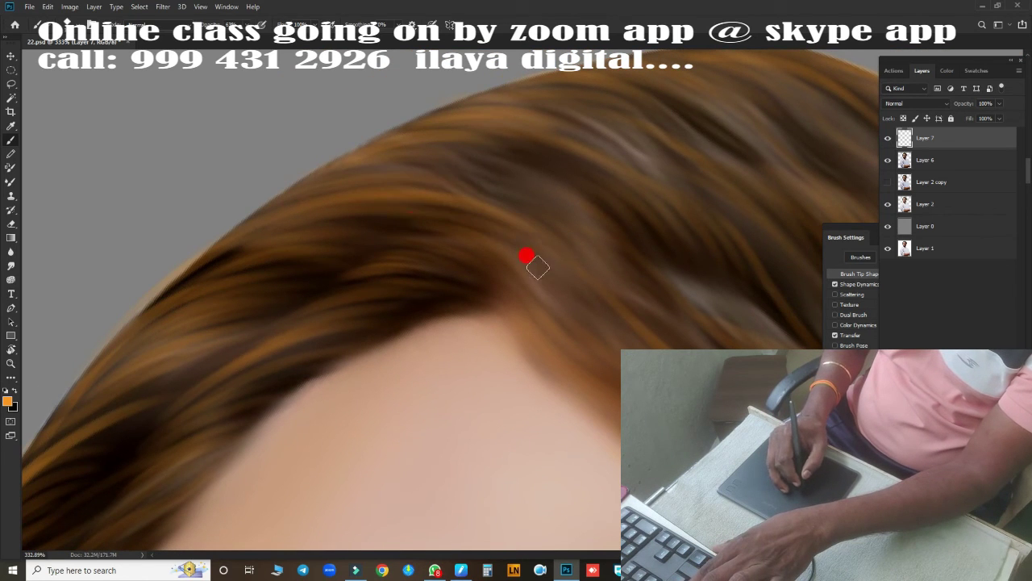
scroll(526, 256, up, 2)
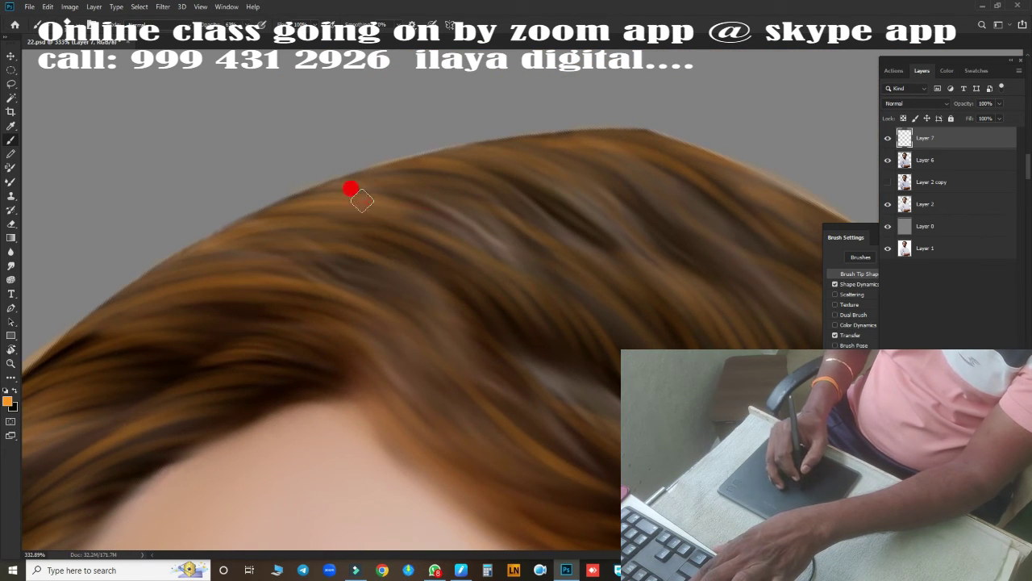
drag(362, 200, 467, 175)
drag(671, 228, 413, 217)
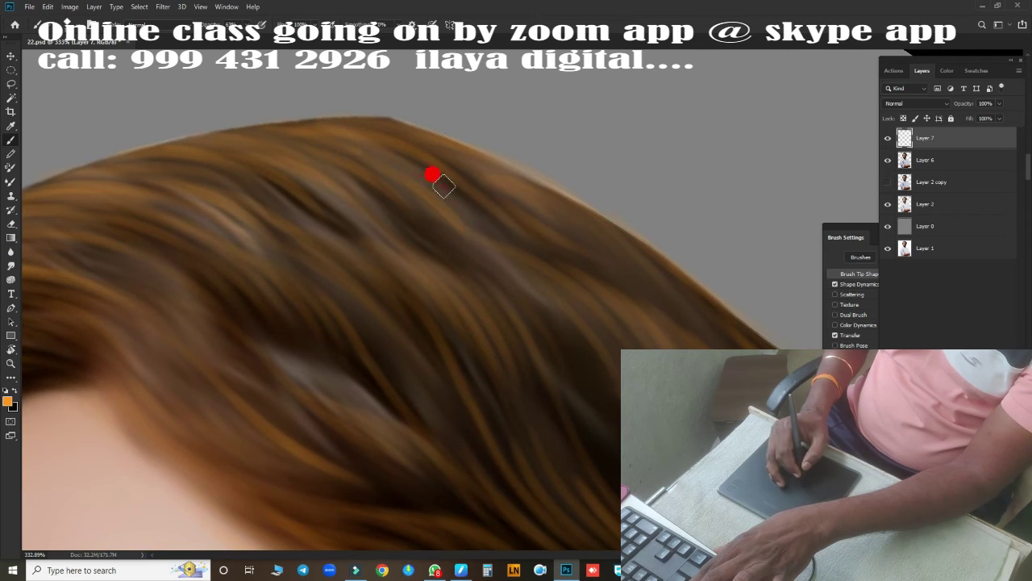
drag(422, 132, 678, 265)
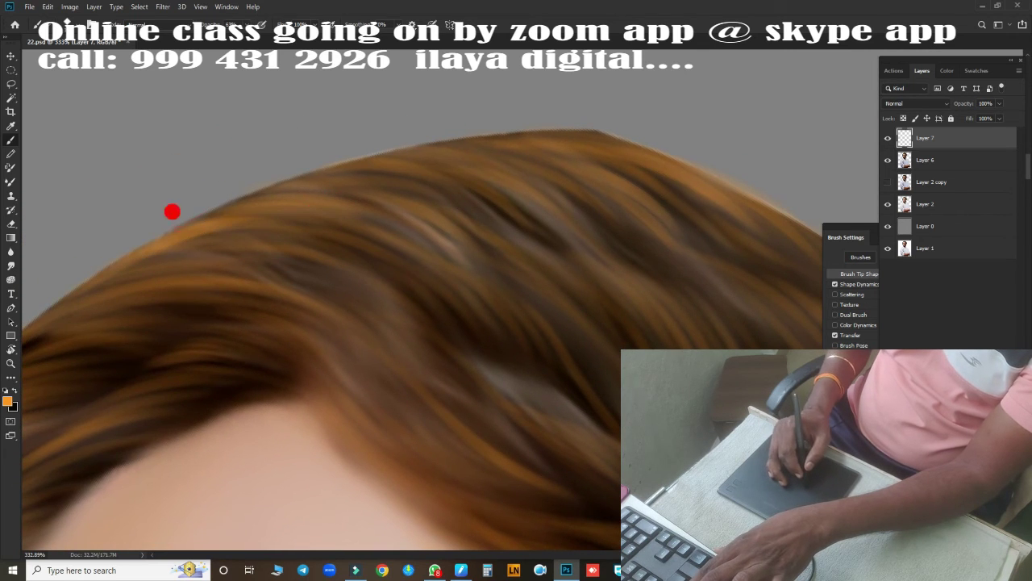
drag(172, 211, 386, 165)
scroll(576, 226, down, 1)
Zoom out, tilt the view with rotate, then rotate it back to level.
scroll(564, 300, down, 1)
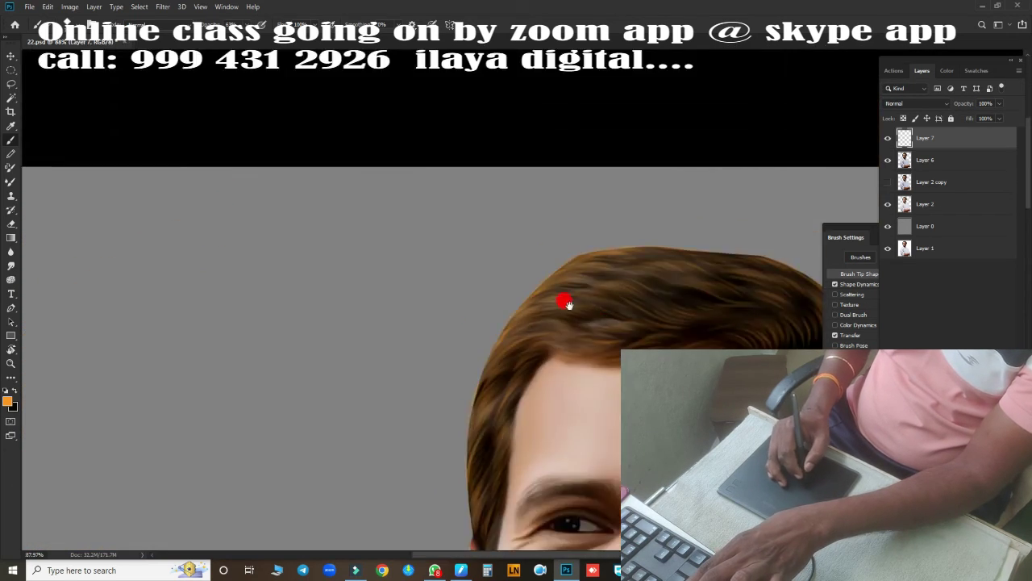
scroll(565, 258, down, 2)
scroll(619, 311, down, 1)
key(r)
drag(624, 295, 323, 452)
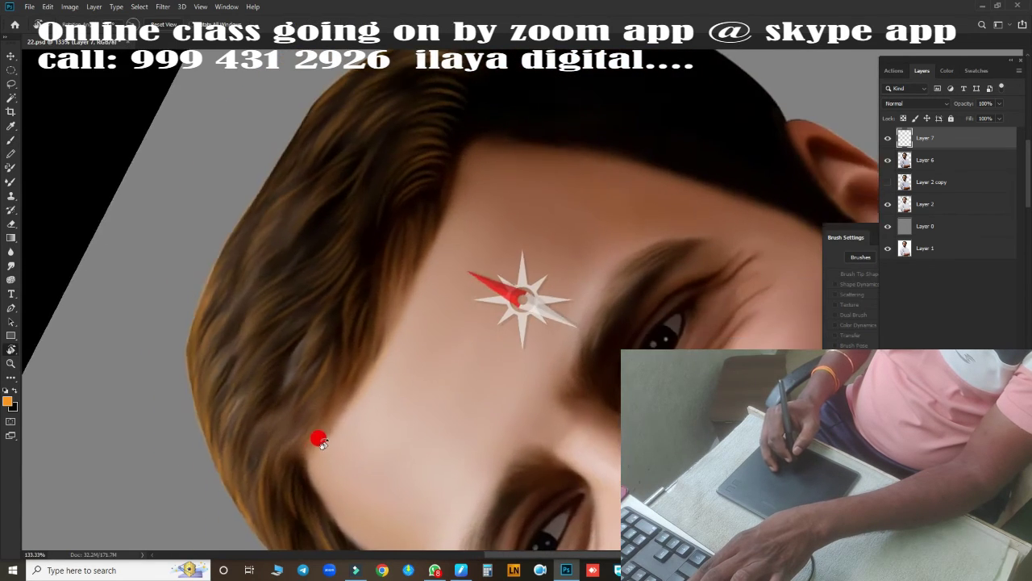
scroll(526, 246, up, 1)
scroll(528, 248, up, 1)
mouse_move(529, 247)
mouse_down()
mouse_move(675, 281)
mouse_move(482, 334)
mouse_up()
key(b)
scroll(567, 360, up, 1)
scroll(568, 351, up, 2)
scroll(232, 248, down, 1)
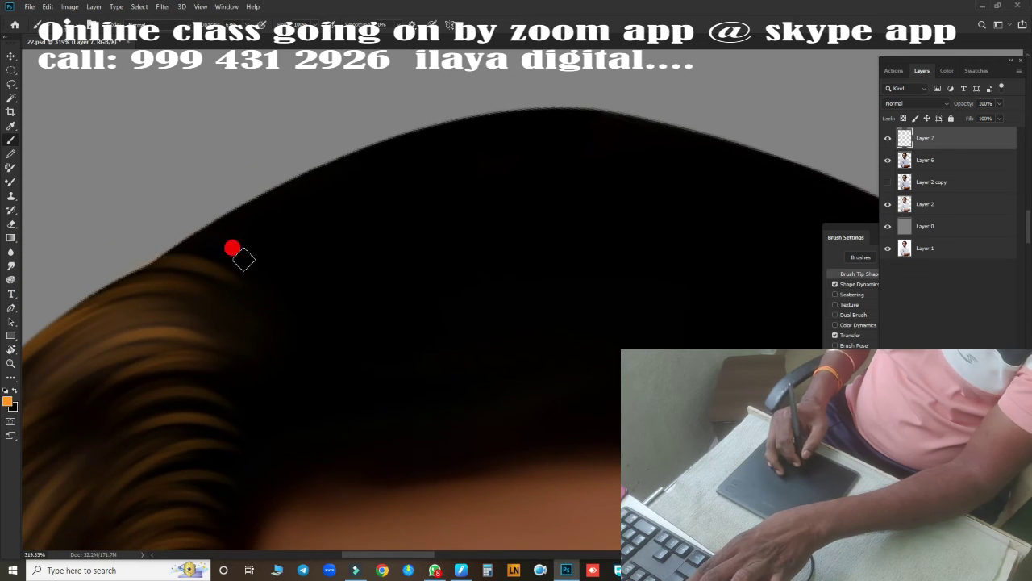
Paint light-brown strands curving across the dark hair up to the top edge.
drag(290, 339, 475, 175)
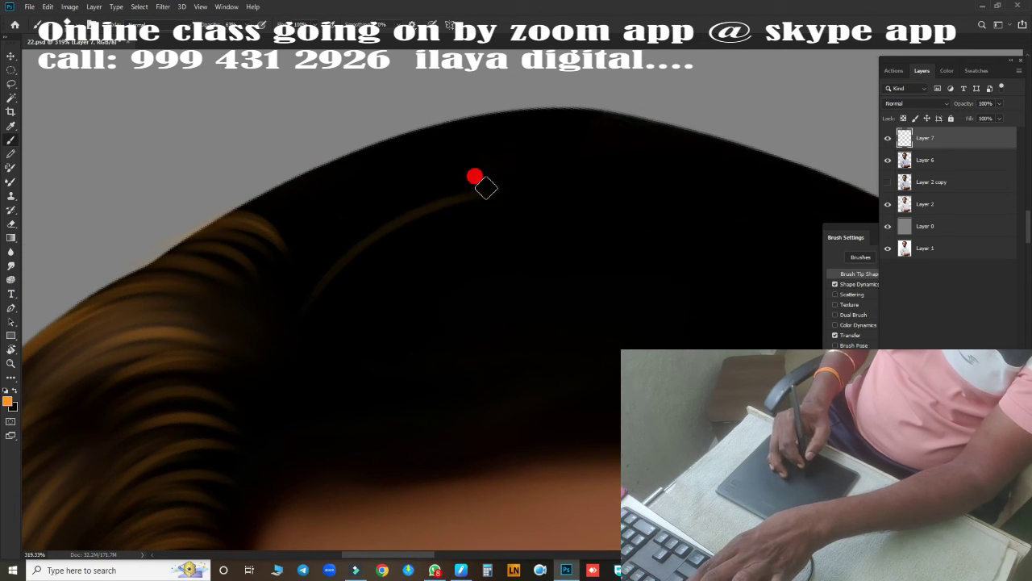
drag(369, 185, 552, 133)
drag(428, 160, 588, 115)
mouse_move(516, 141)
mouse_down()
mouse_move(697, 104)
mouse_move(641, 101)
mouse_up()
drag(292, 270, 451, 135)
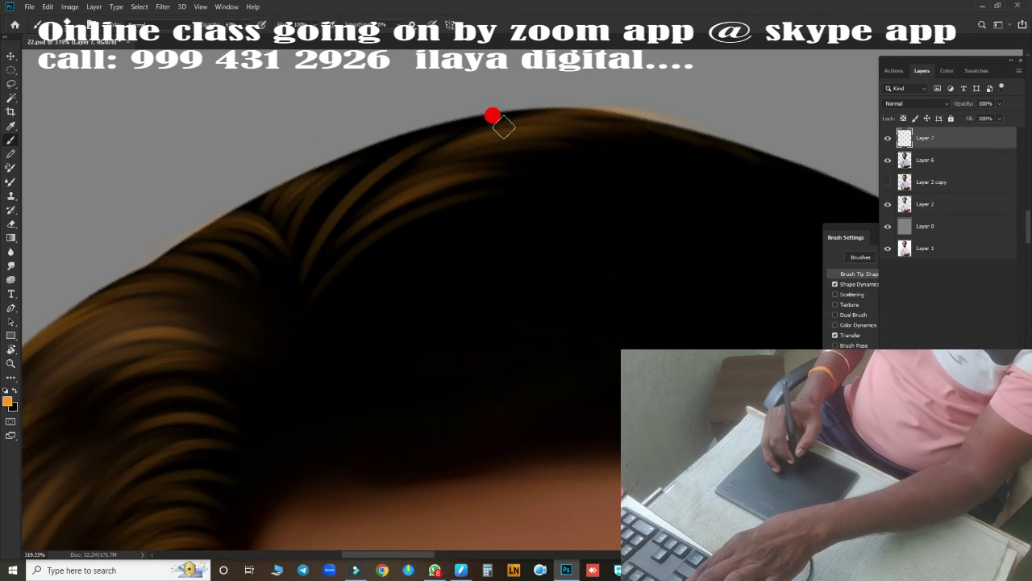
scroll(316, 201, down, 2)
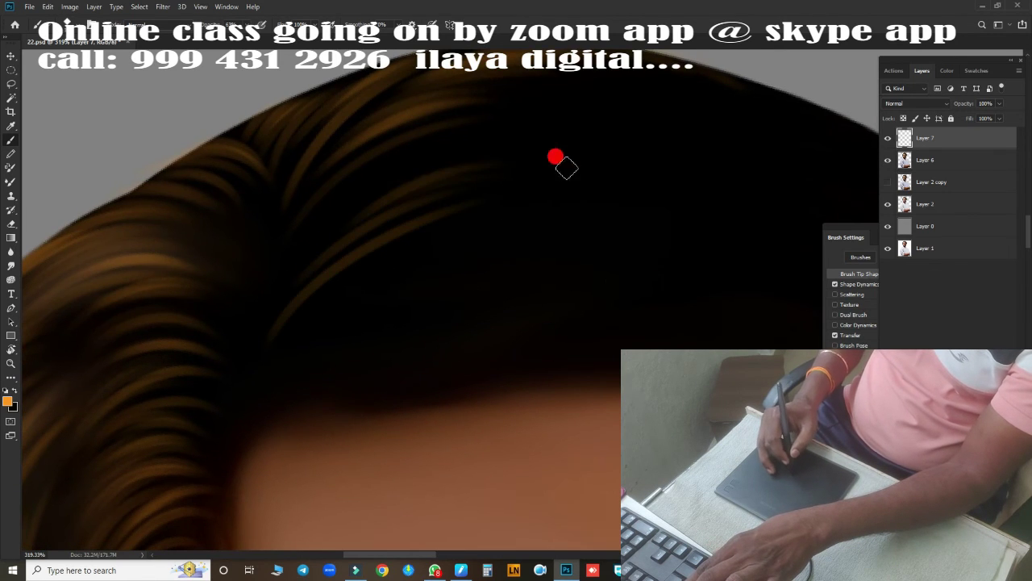
drag(428, 160, 562, 115)
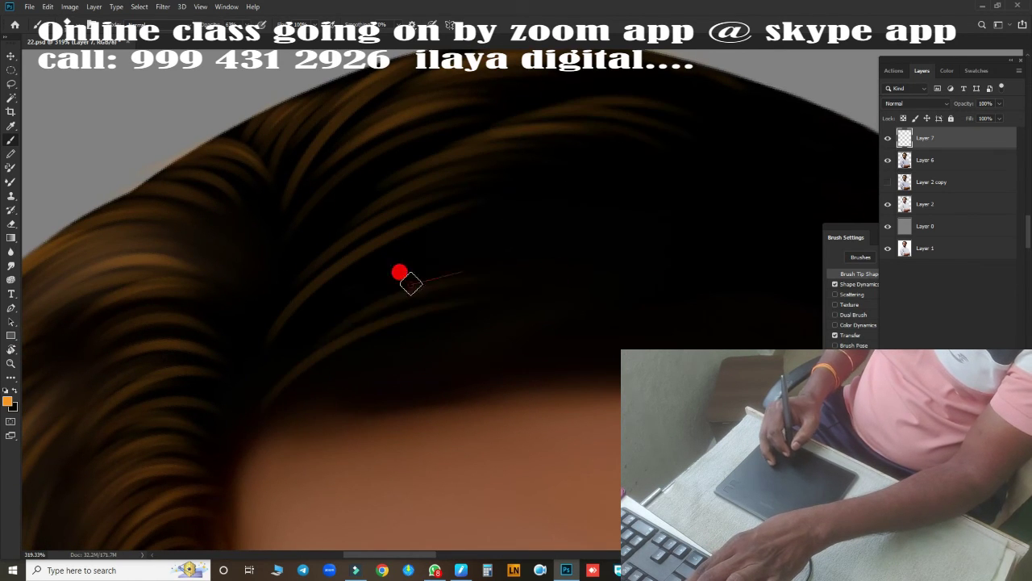
Add strands toward the upper right and above the forehead, undoing one straight stray line.
drag(415, 309, 629, 249)
drag(500, 226, 686, 185)
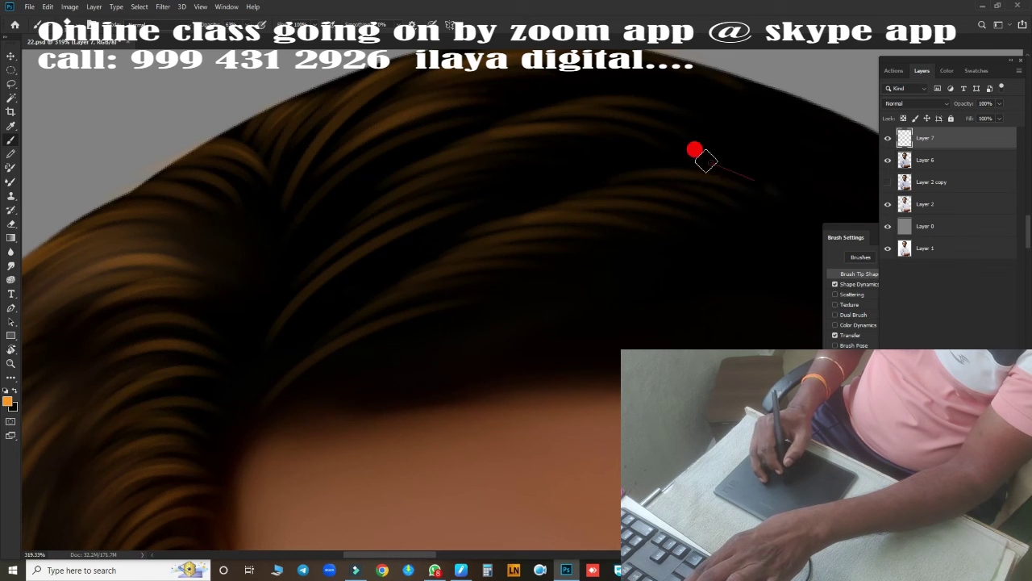
drag(298, 346, 379, 274)
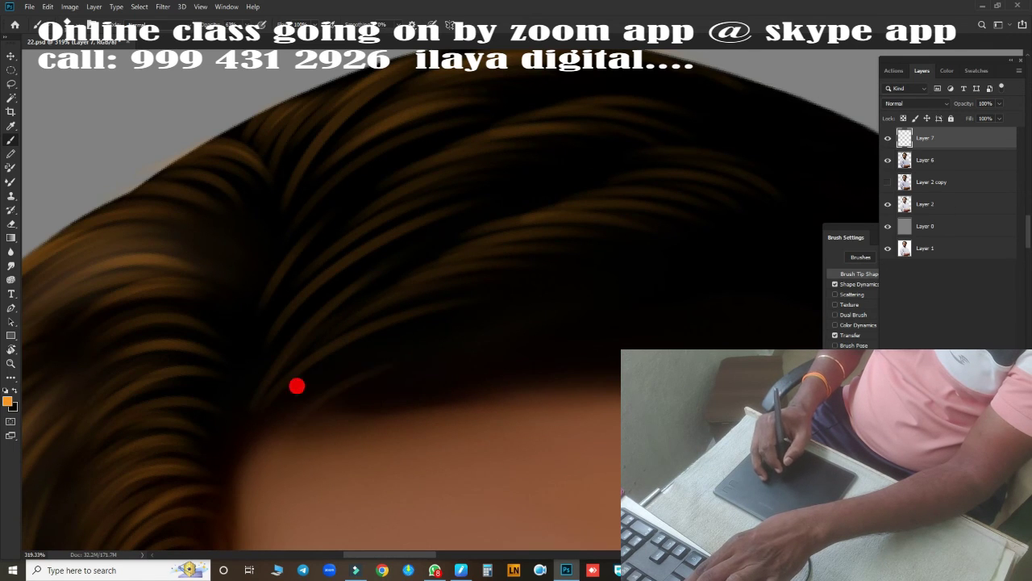
drag(298, 391, 485, 329)
key(ctrl+z)
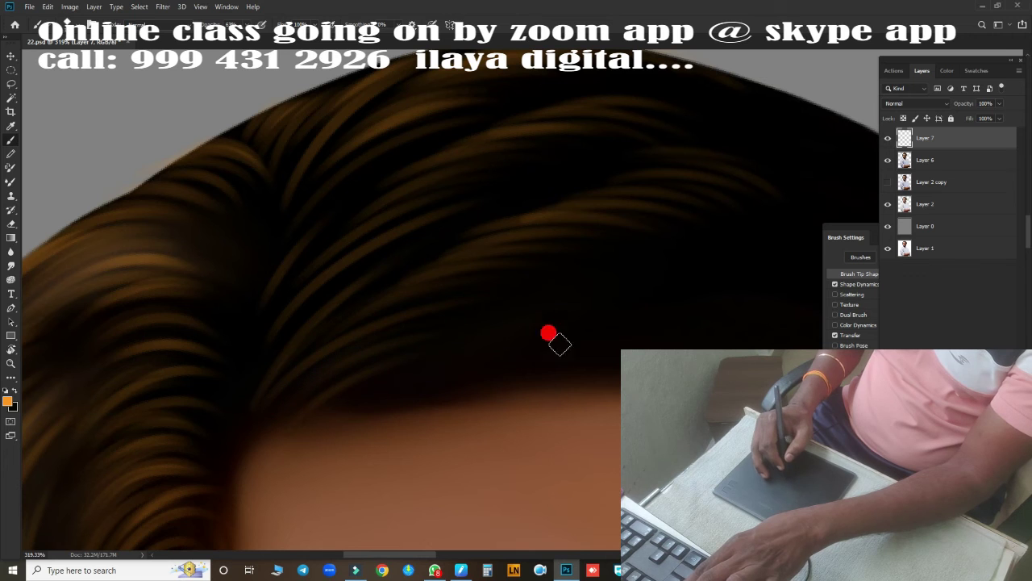
drag(385, 400, 545, 330)
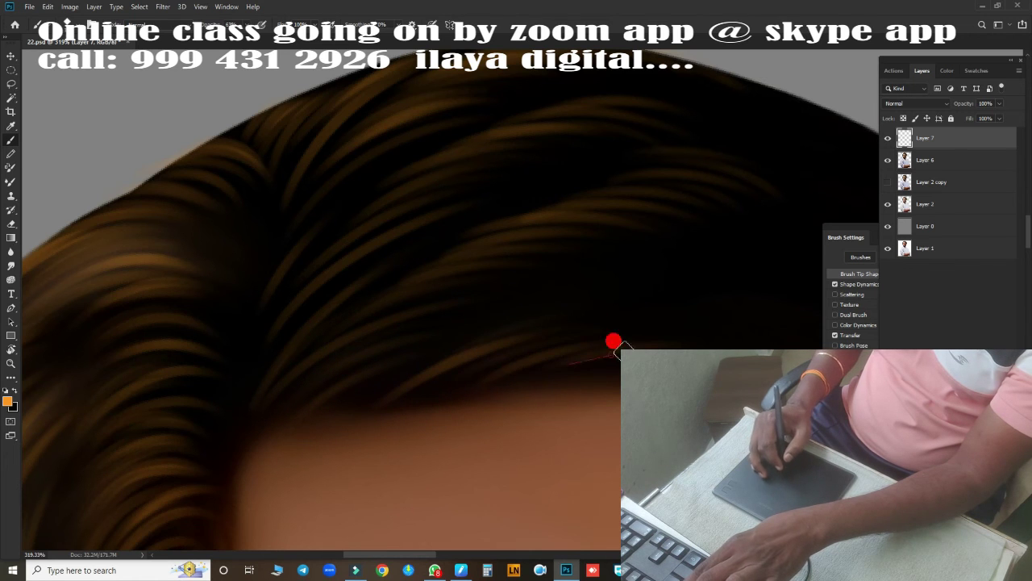
Paint light strands toward the ear side and faint strands along the hair edge.
drag(613, 343, 415, 369)
drag(447, 302, 695, 272)
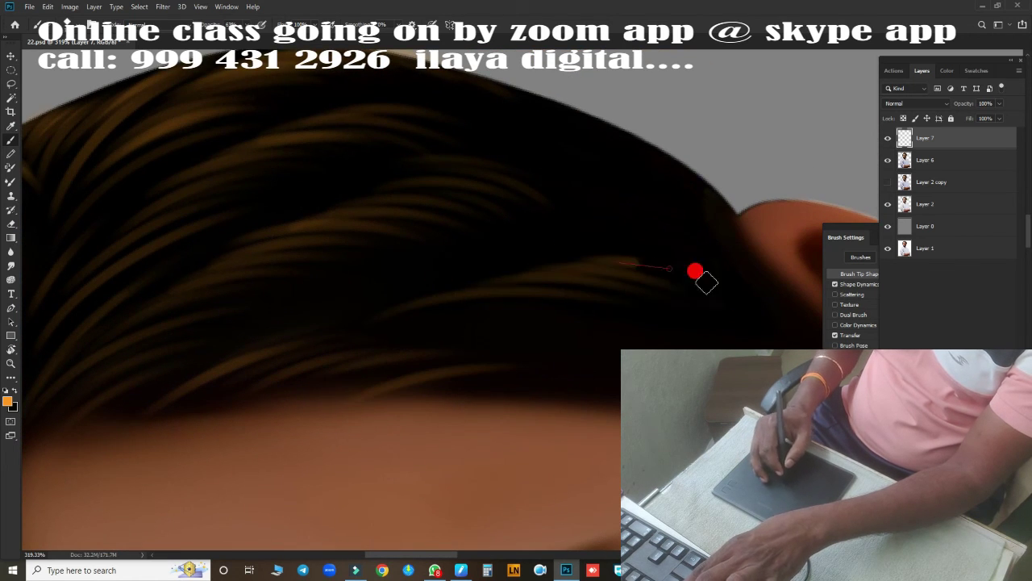
drag(564, 161, 484, 286)
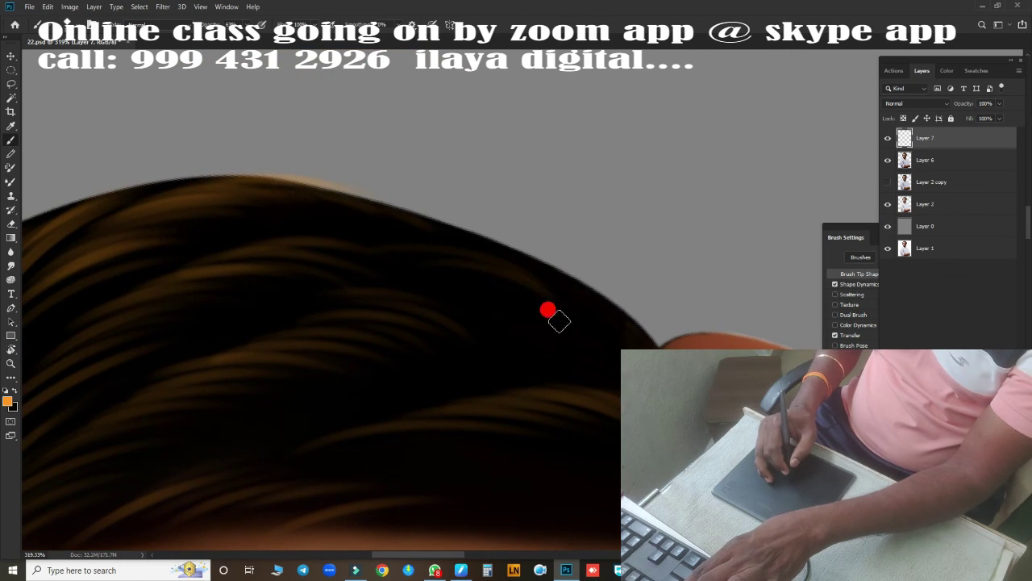
drag(481, 238, 319, 208)
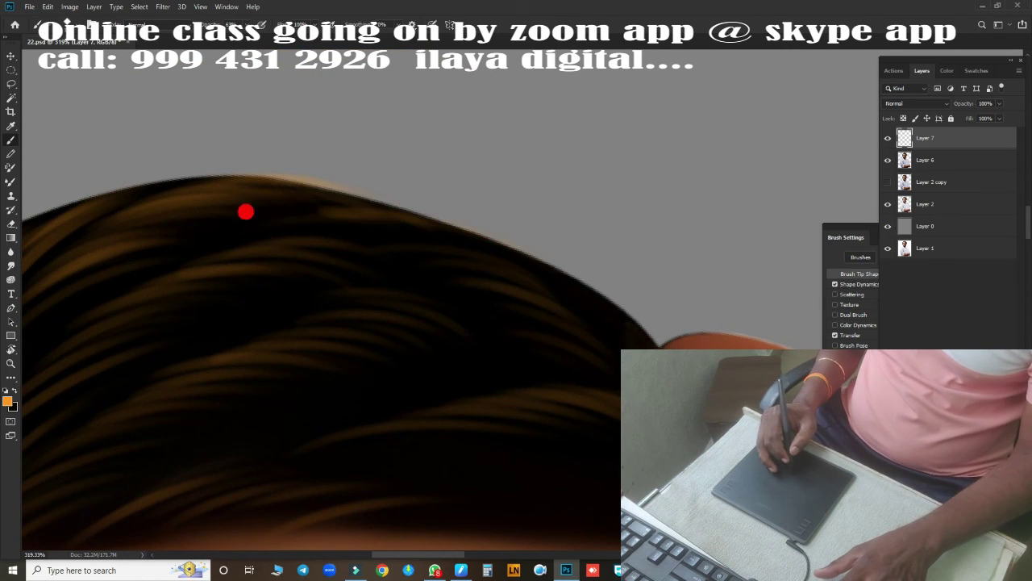
mouse_move(246, 211)
mouse_down()
mouse_move(420, 240)
mouse_move(537, 277)
mouse_move(617, 349)
mouse_up()
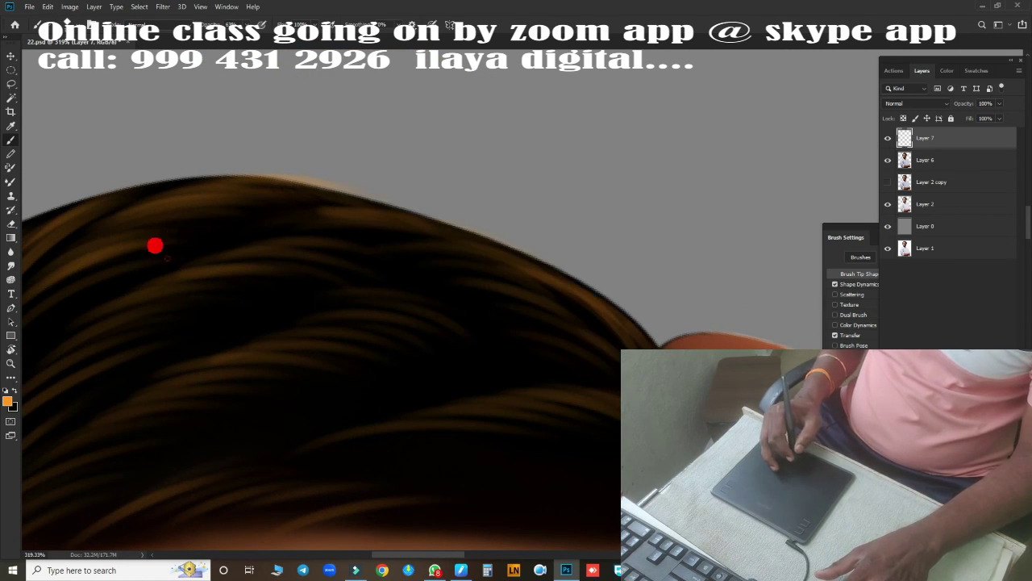
Pan to the ear and paint a brown strand along the hairline beside it.
drag(346, 323, 431, 322)
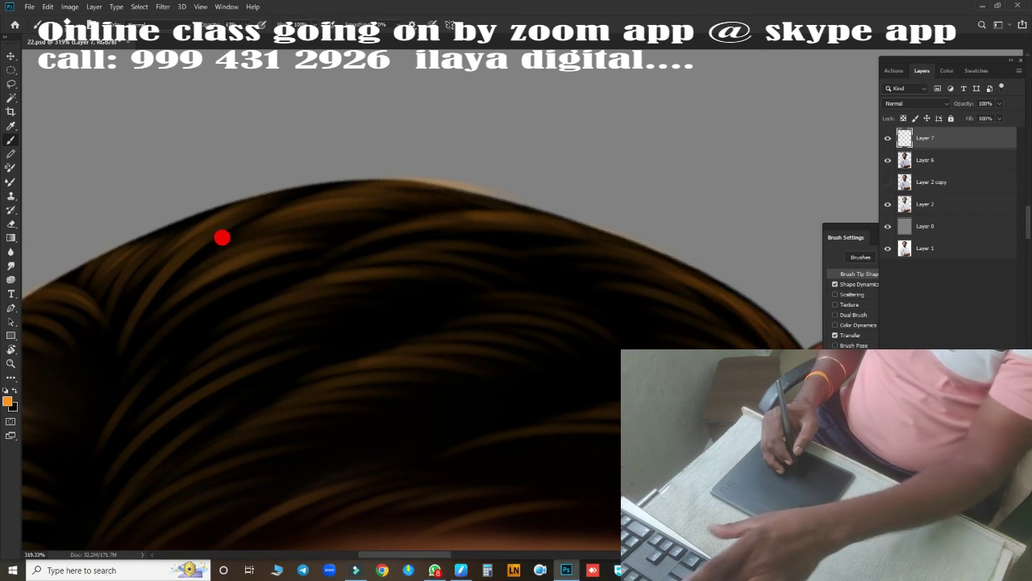
drag(452, 189, 380, 283)
mouse_move(322, 230)
mouse_down()
mouse_move(562, 297)
mouse_move(562, 187)
mouse_up()
drag(562, 250, 631, 157)
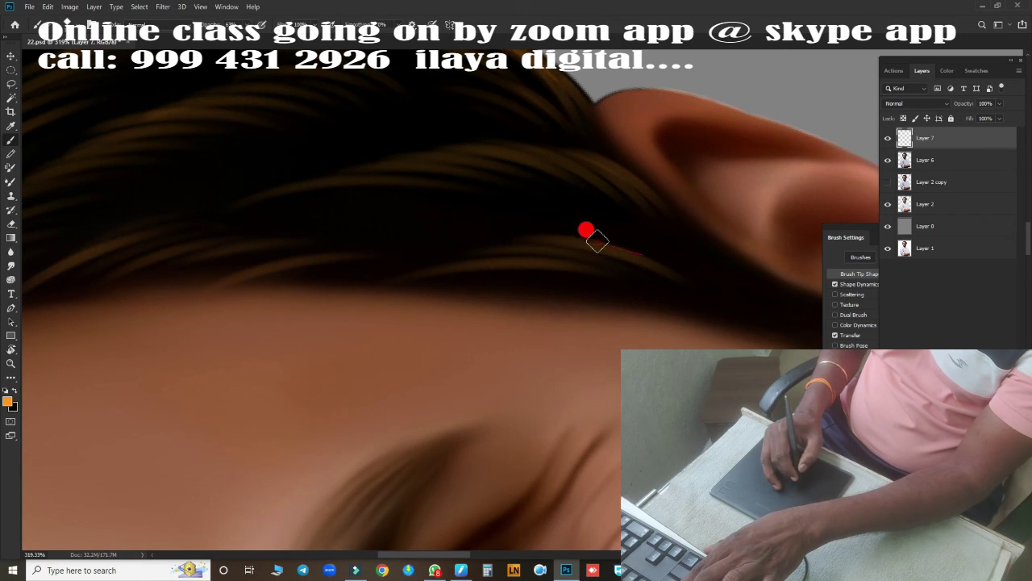
drag(596, 240, 734, 279)
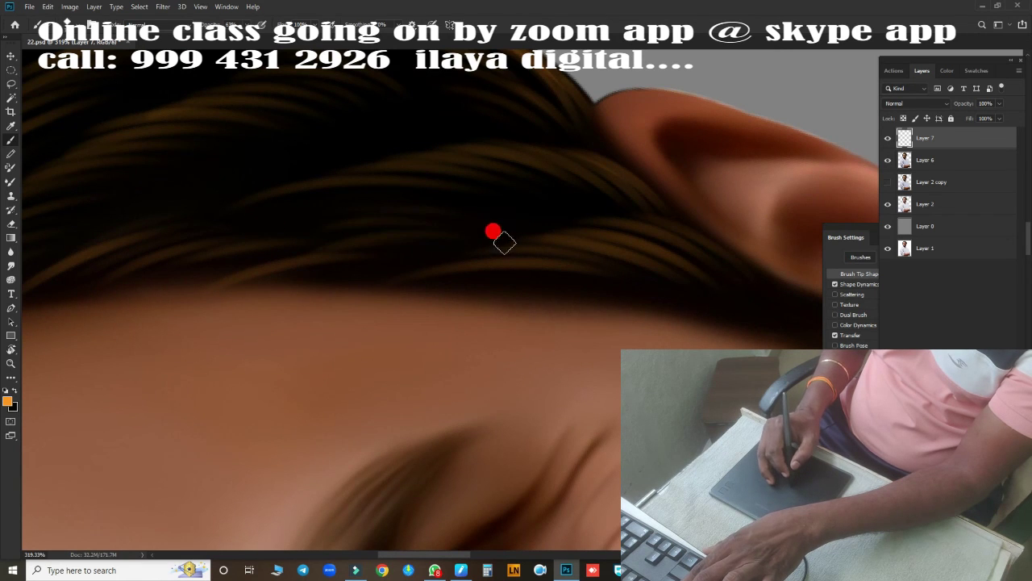
drag(275, 210, 445, 235)
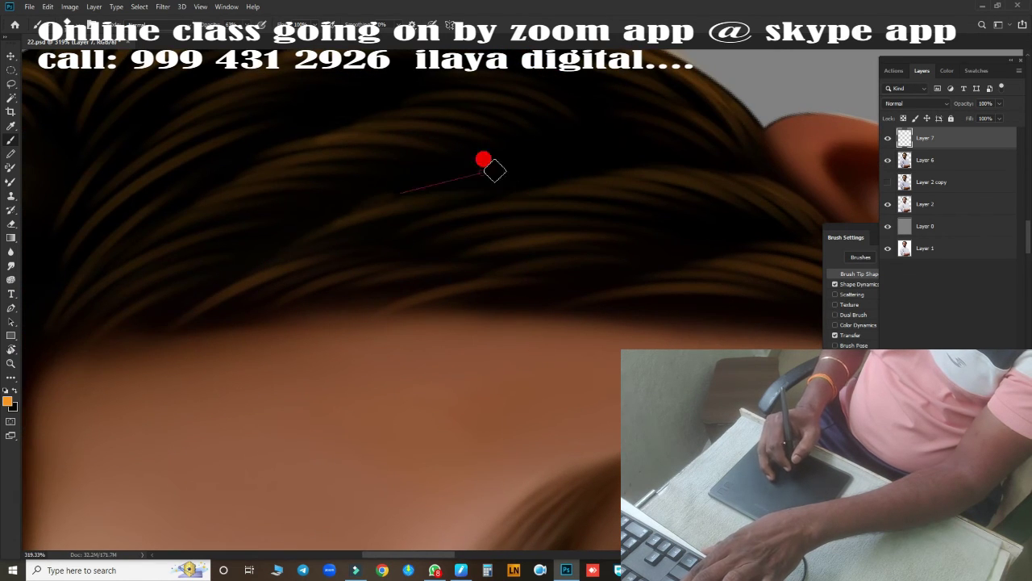
drag(750, 339, 516, 299)
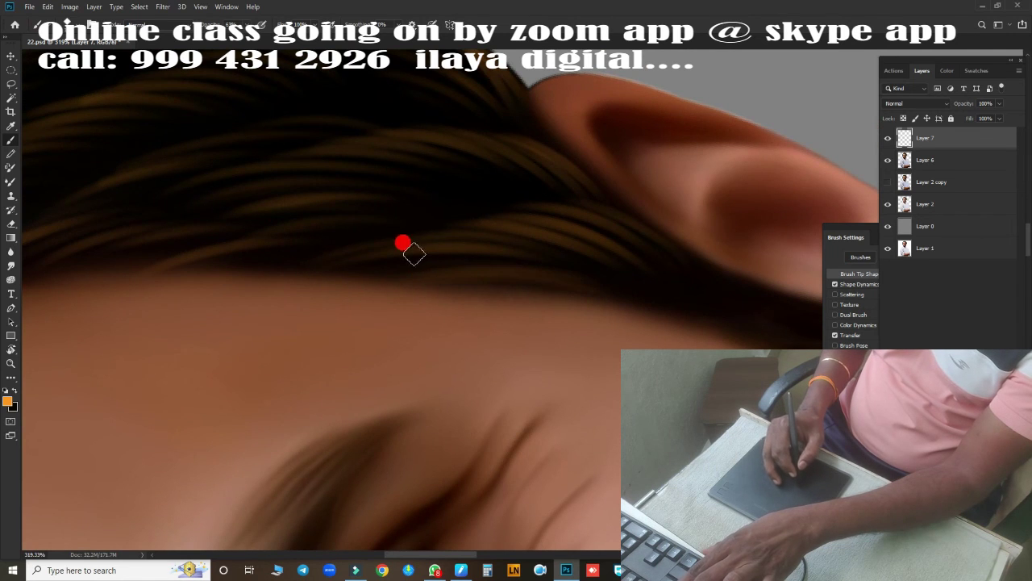
mouse_move(411, 254)
mouse_down()
mouse_move(350, 282)
mouse_move(668, 319)
mouse_move(443, 283)
mouse_move(590, 265)
mouse_move(371, 225)
mouse_up()
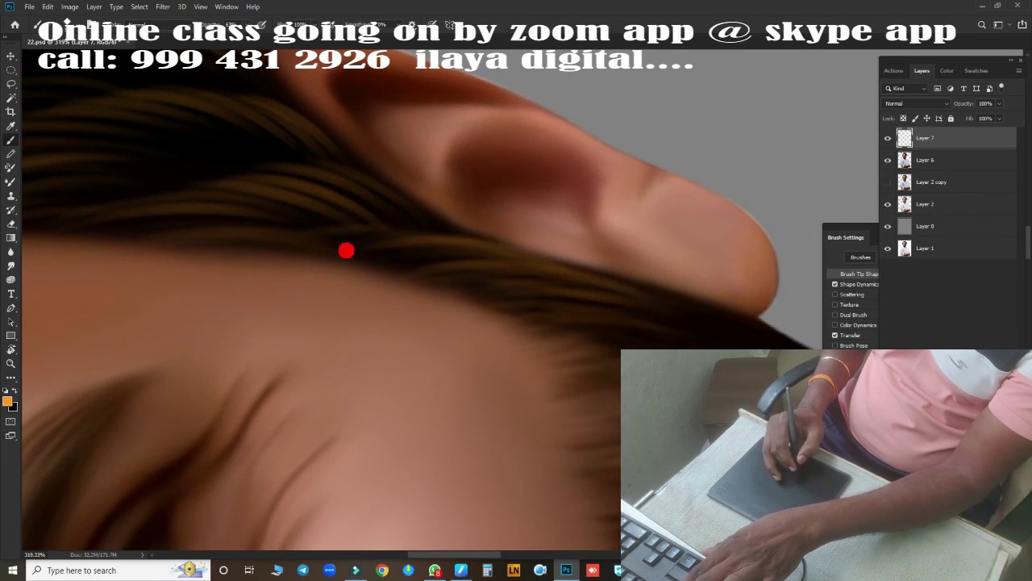
scroll(598, 256, down, 5)
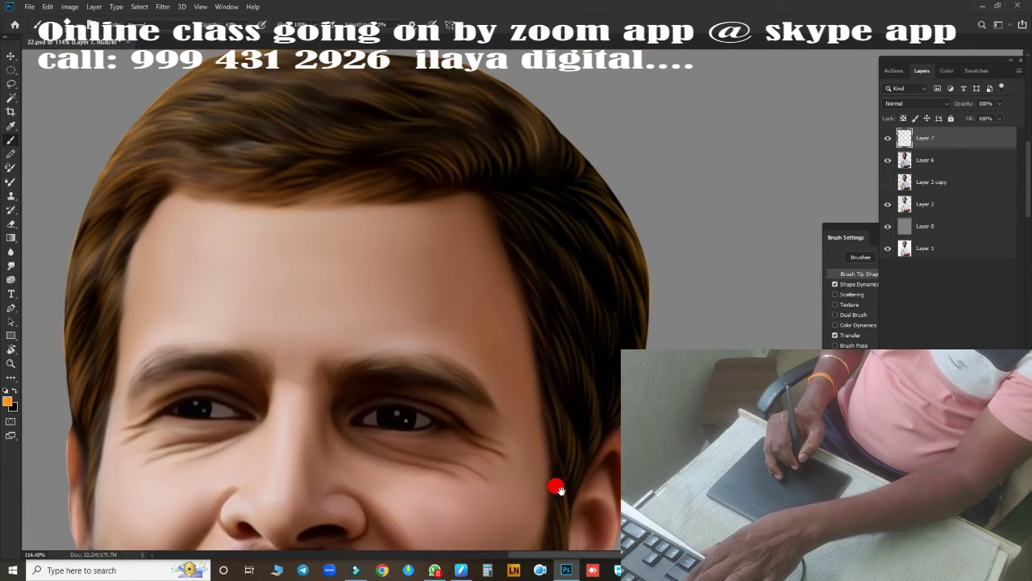
scroll(622, 332, up, 2)
scroll(567, 345, up, 2)
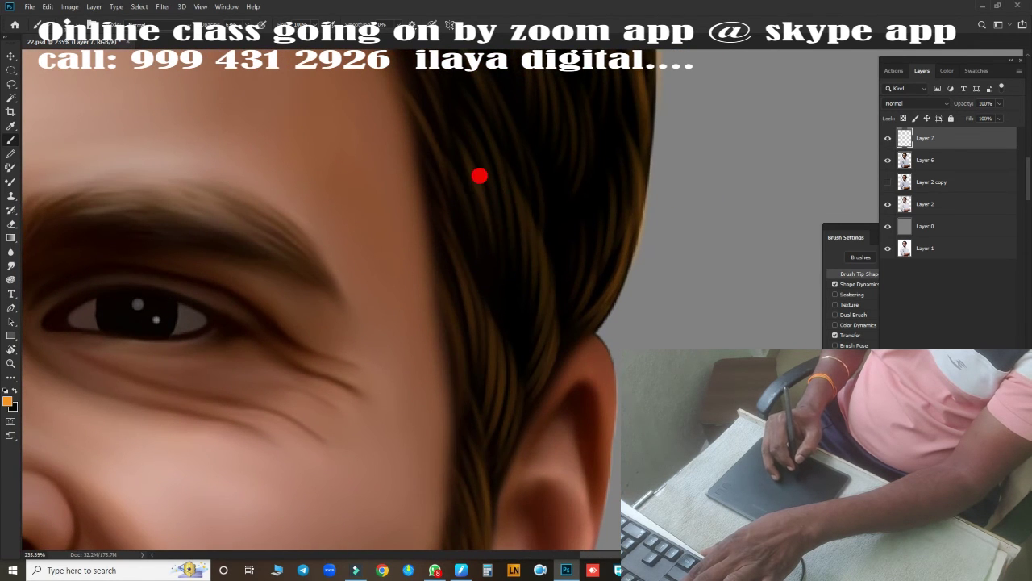
scroll(532, 258, up, 1)
scroll(560, 322, up, 2)
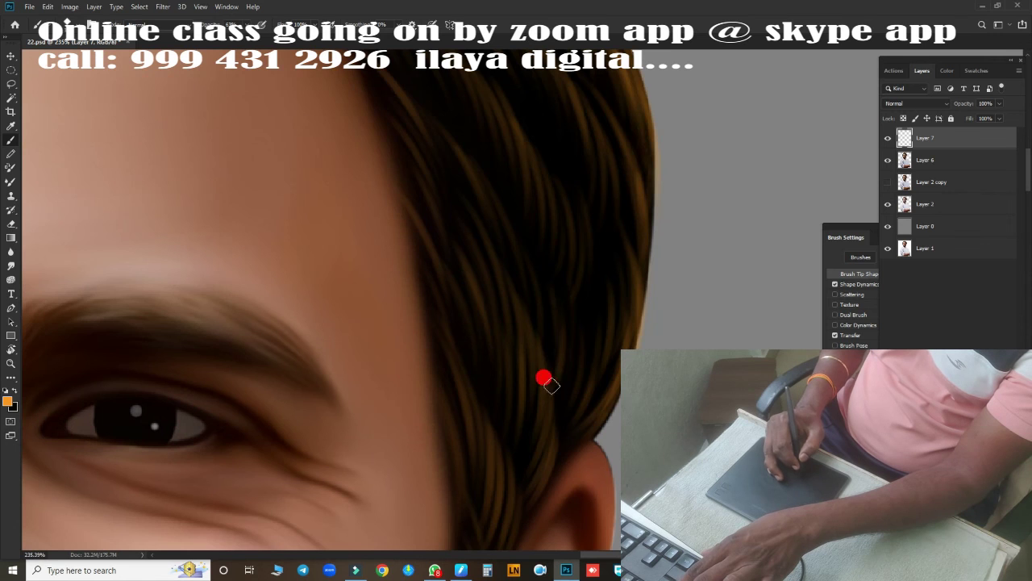
scroll(581, 376, up, 1)
scroll(552, 319, up, 1)
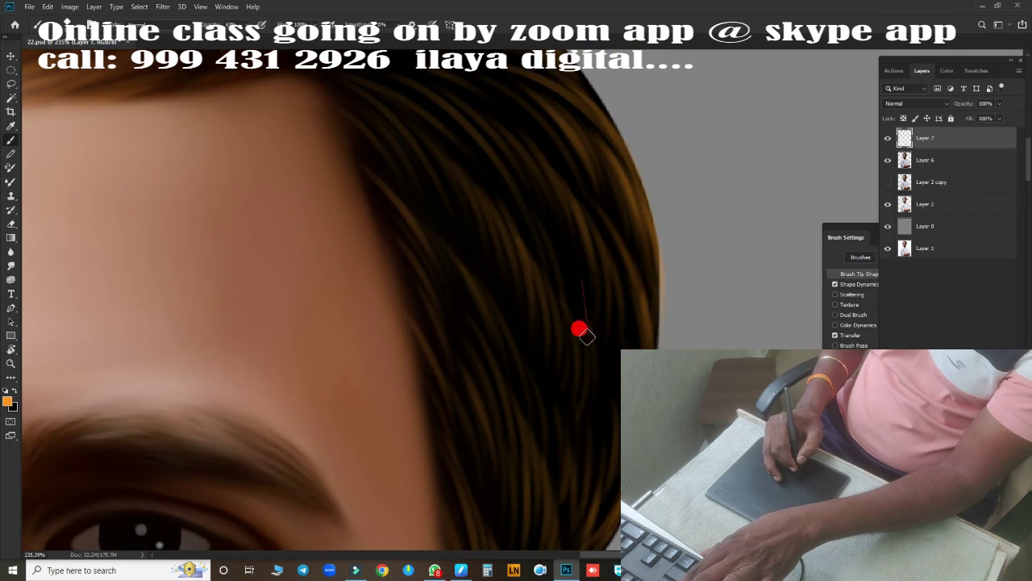
scroll(575, 301, up, 1)
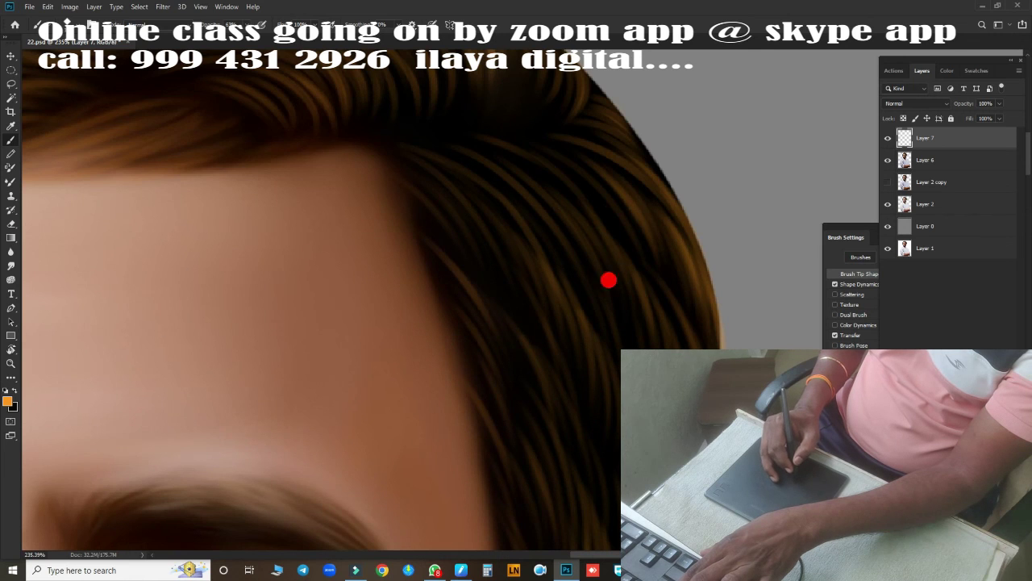
scroll(476, 320, down, 3)
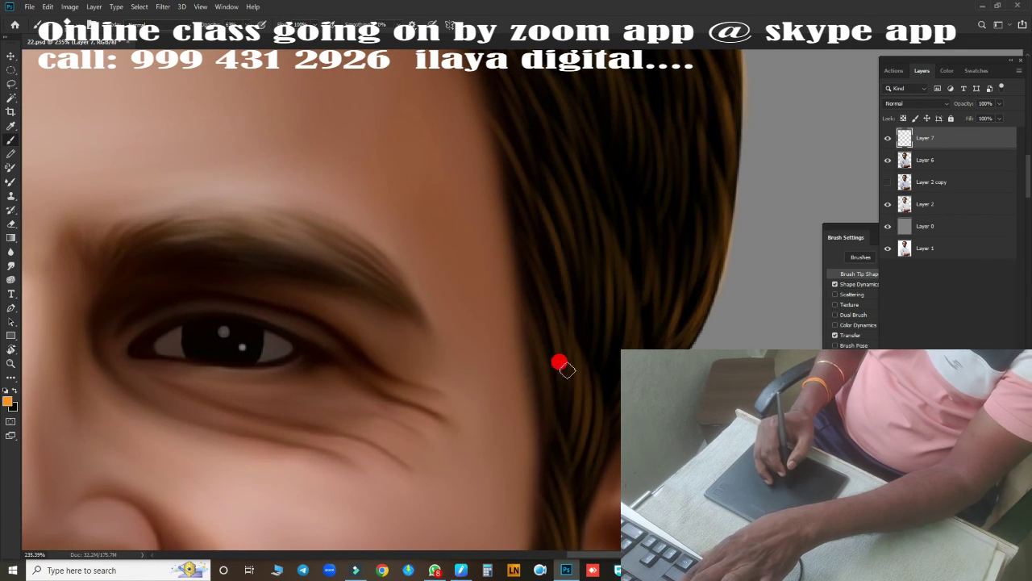
scroll(583, 495, down, 5)
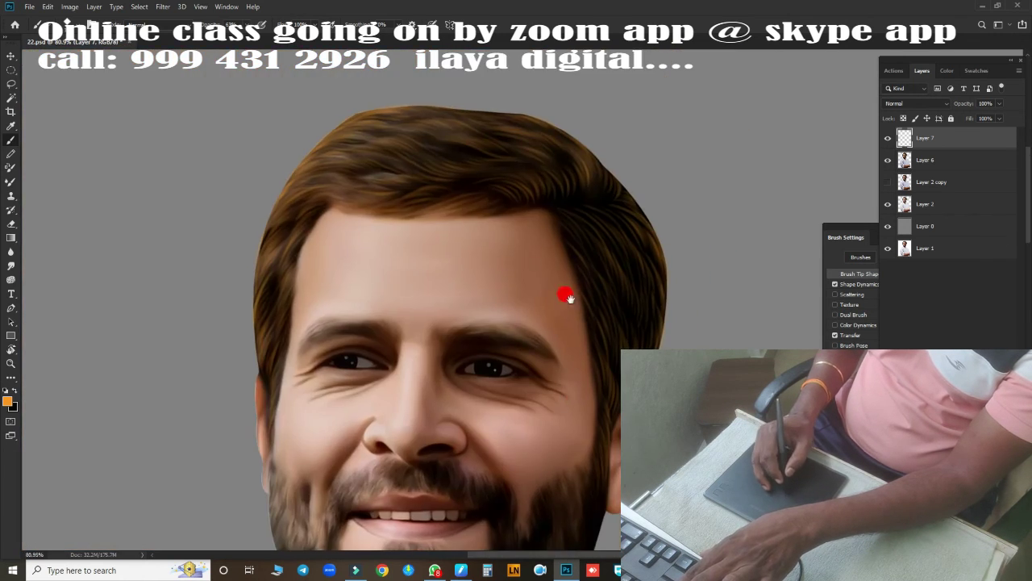
scroll(562, 295, up, 1)
scroll(592, 288, up, 1)
Duplicate Layer 6 into Layer 6 copy and hide the original Layer 6.
click(894, 151)
key(ctrl+j)
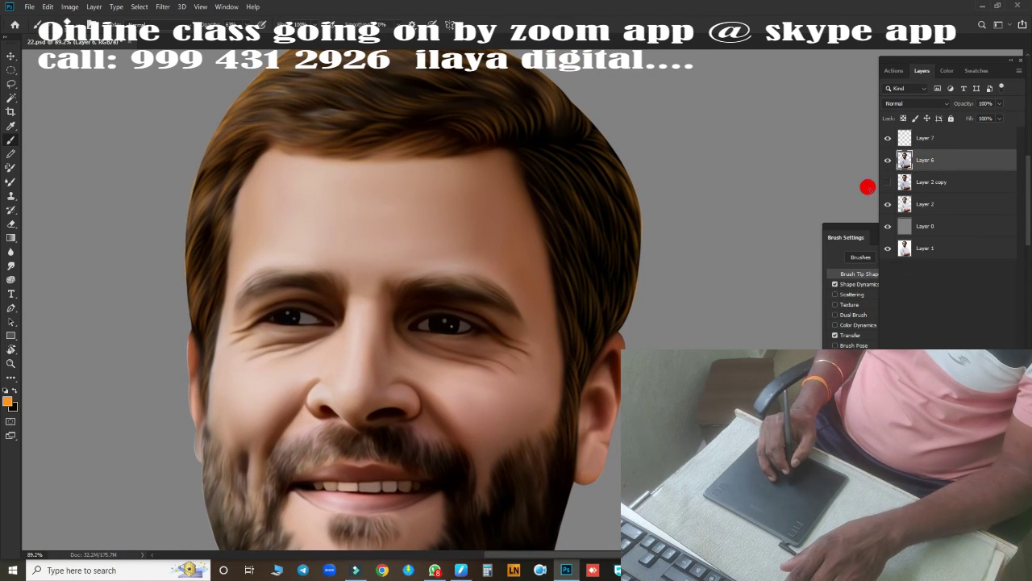
click(888, 182)
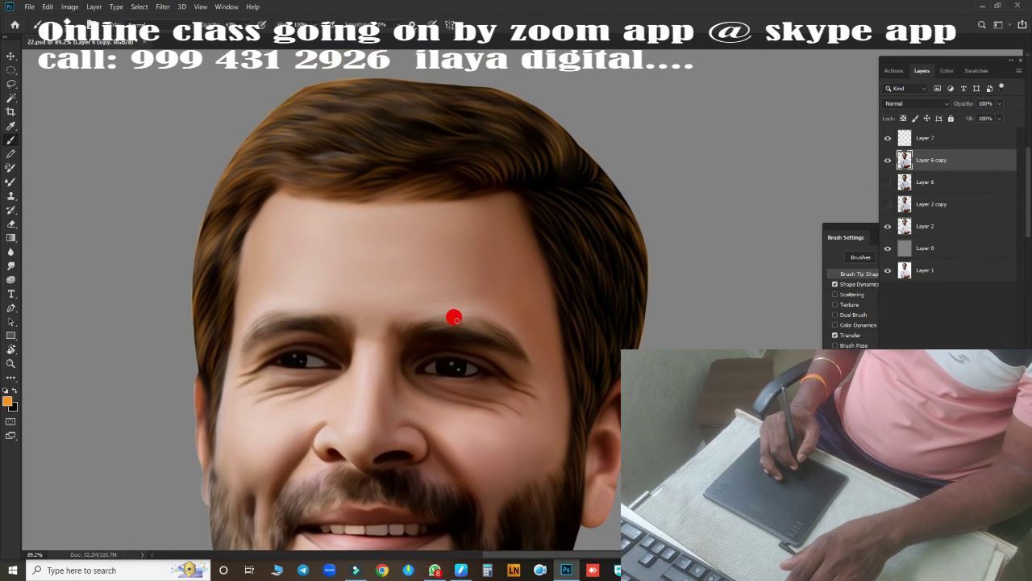
Blend and darken the hair across the head top, upper right and left hairline.
drag(317, 199, 507, 95)
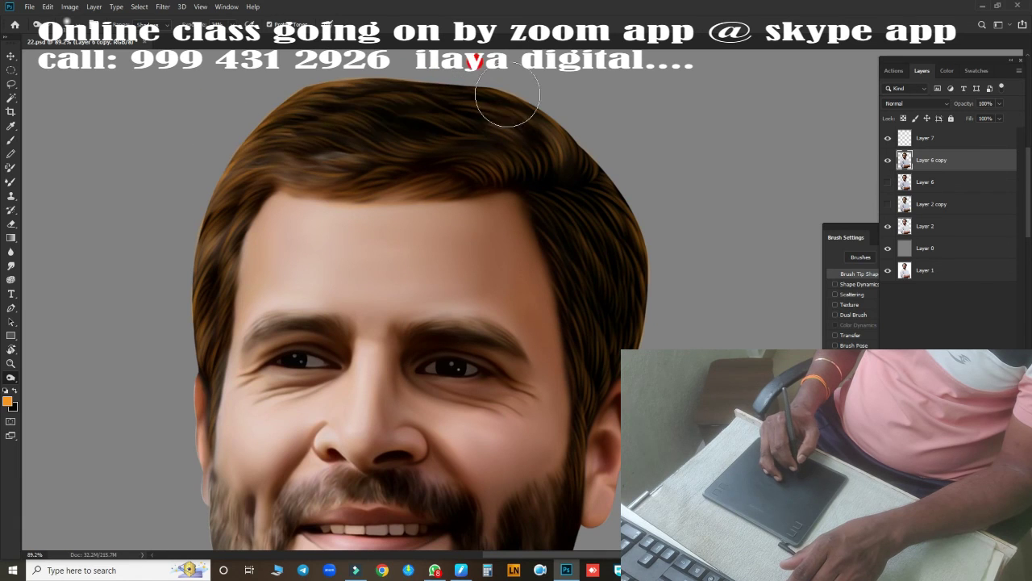
drag(356, 108, 484, 95)
drag(538, 136, 483, 132)
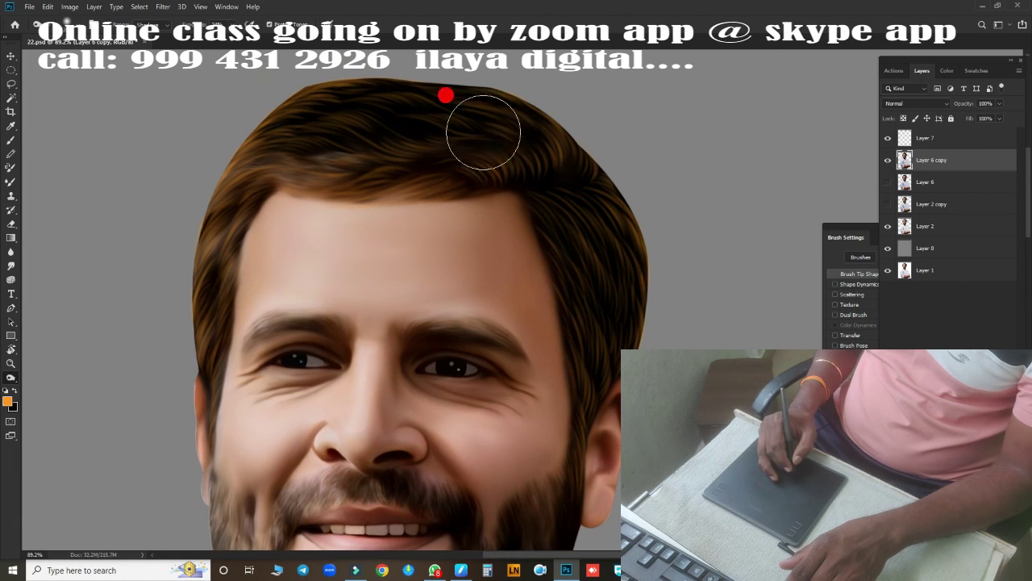
drag(343, 144, 242, 153)
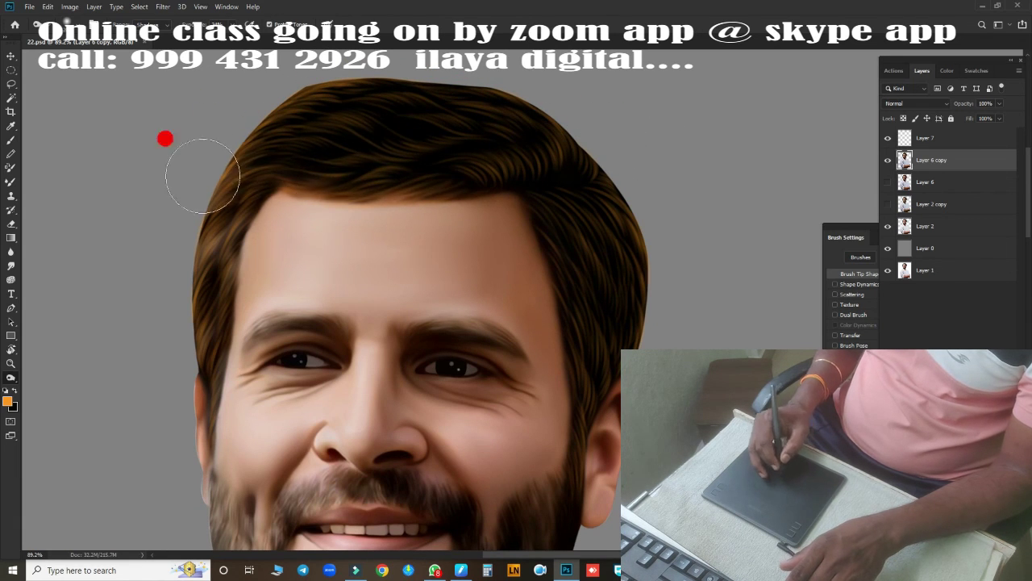
mouse_move(235, 180)
mouse_down()
mouse_move(213, 218)
mouse_move(218, 258)
mouse_up()
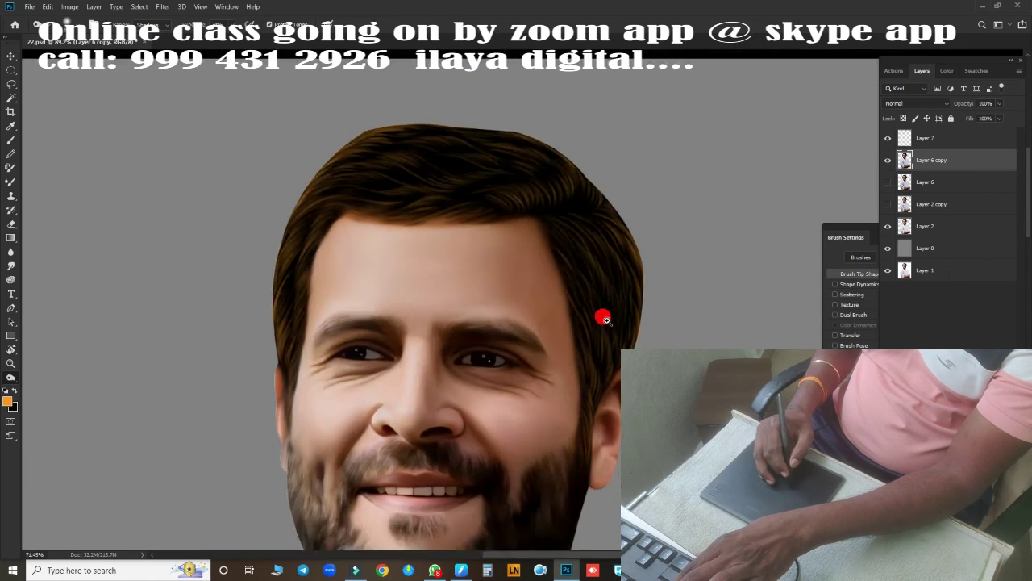
Select Layer 7, which holds the hair strands, and save the document.
scroll(500, 277, up, 2)
scroll(599, 325, up, 2)
scroll(561, 395, up, 2)
scroll(561, 395, up, 2)
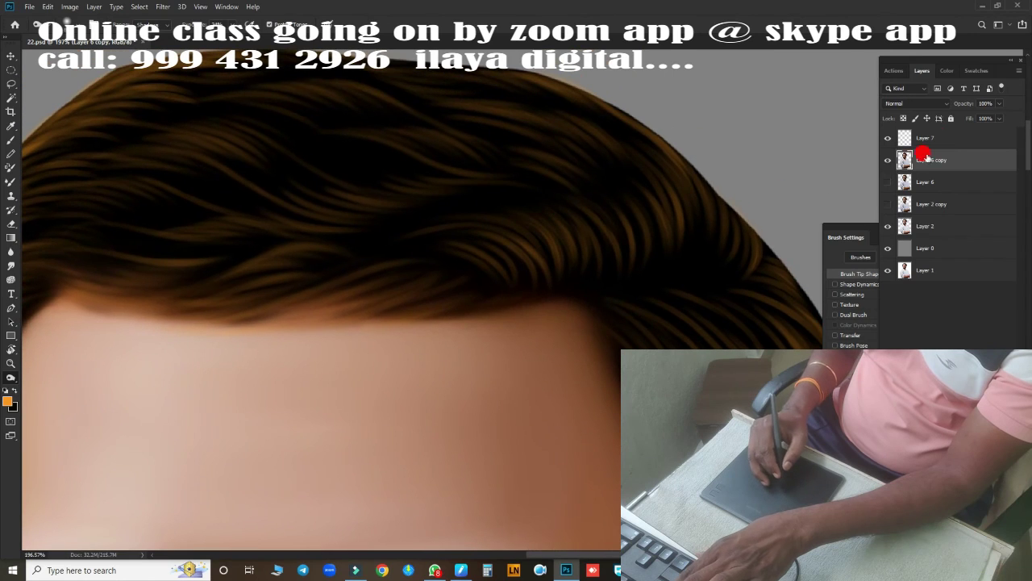
click(925, 138)
scroll(621, 316, up, 1)
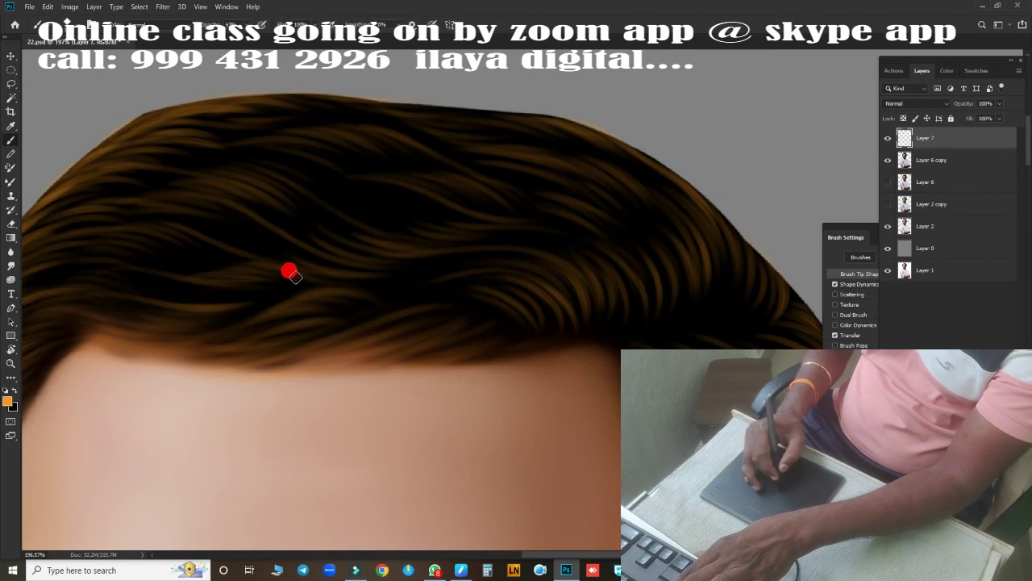
scroll(401, 297, right, 3)
scroll(516, 345, up, 1)
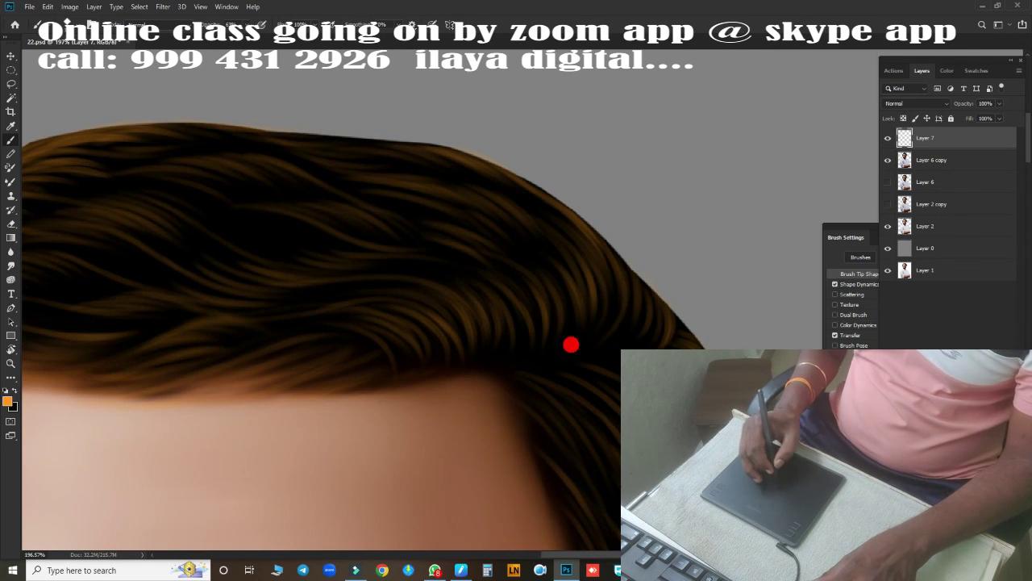
scroll(492, 322, left, 5)
scroll(492, 323, down, 2)
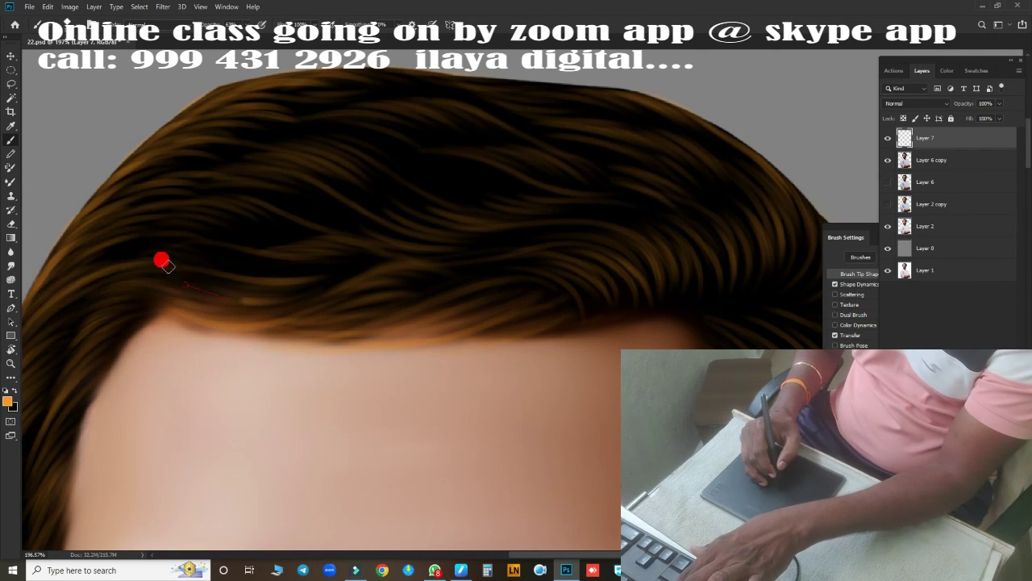
scroll(323, 322, down, 5)
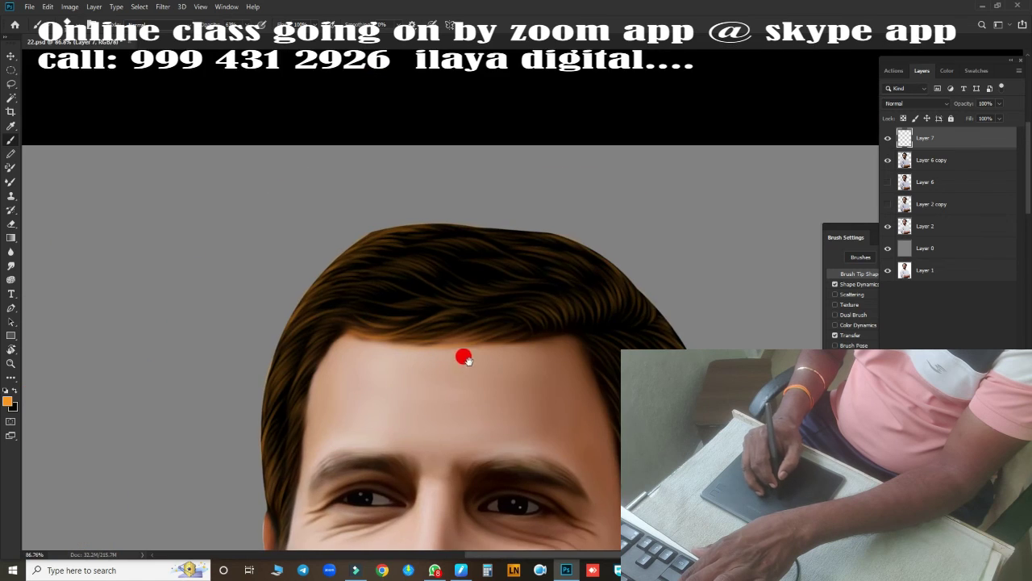
scroll(509, 315, up, 1)
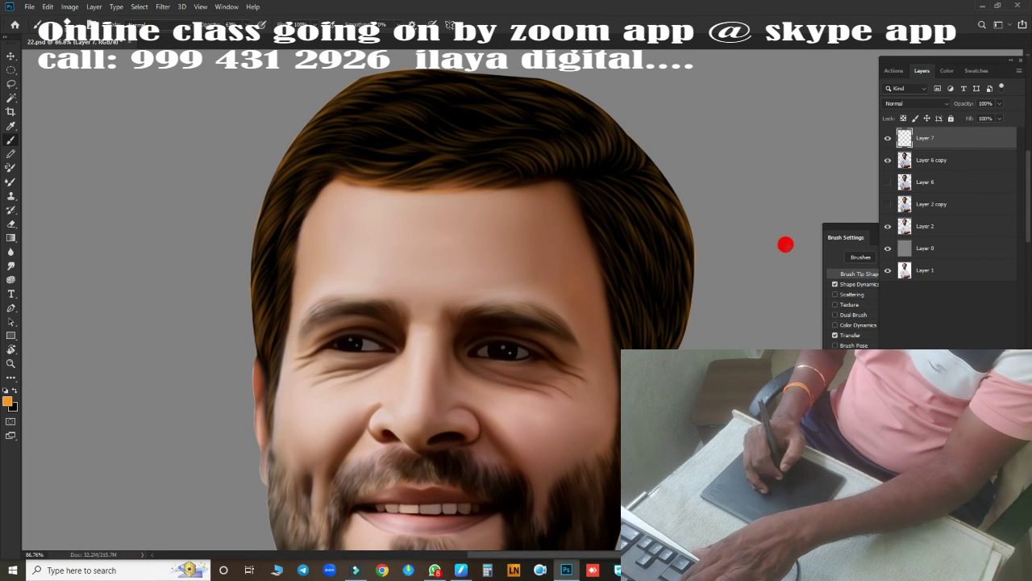
scroll(646, 282, down, 3)
key(ctrl+s)
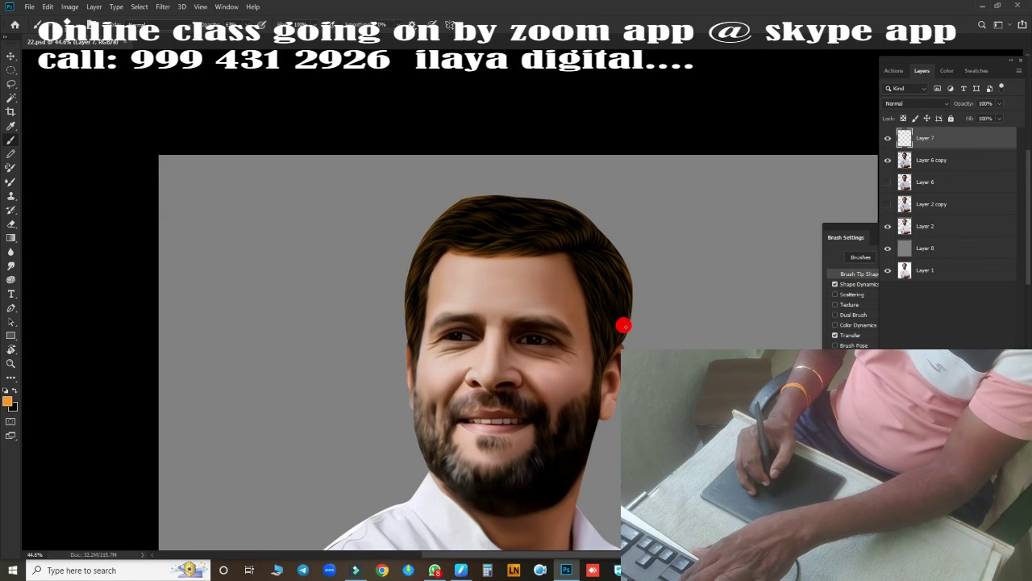
Preview blue-yellow and violet-green-orange Gradient Overlay presets on Layer 7, then confirm the layer style.
drag(624, 326, 608, 214)
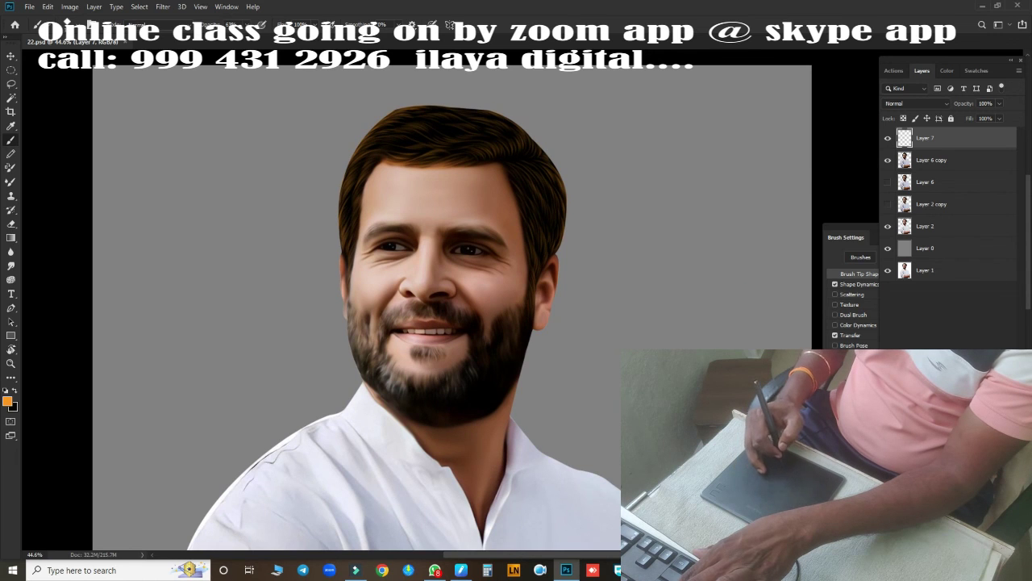
double_click(960, 138)
scroll(480, 320, up, 1)
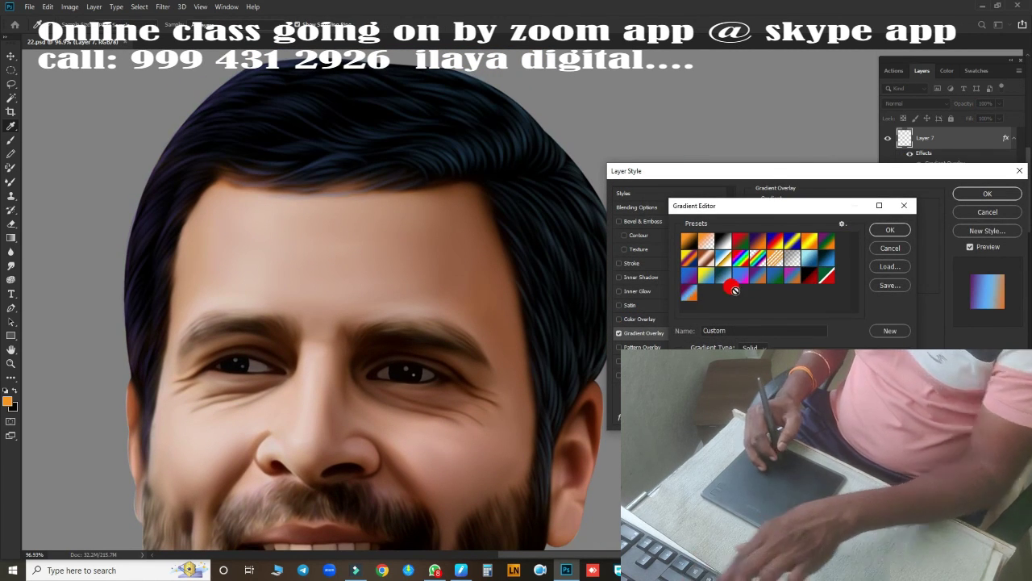
click(785, 242)
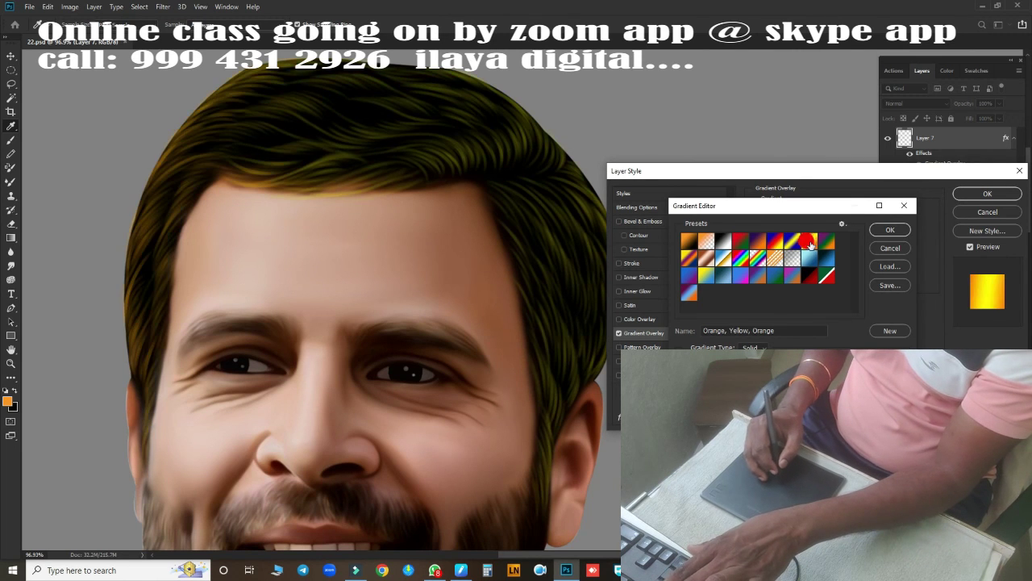
click(811, 257)
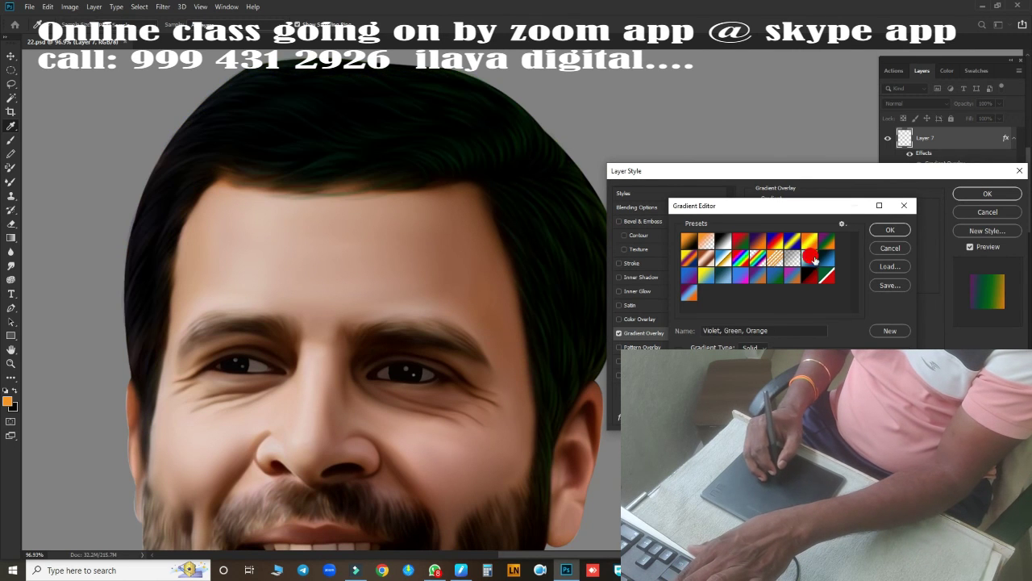
click(891, 231)
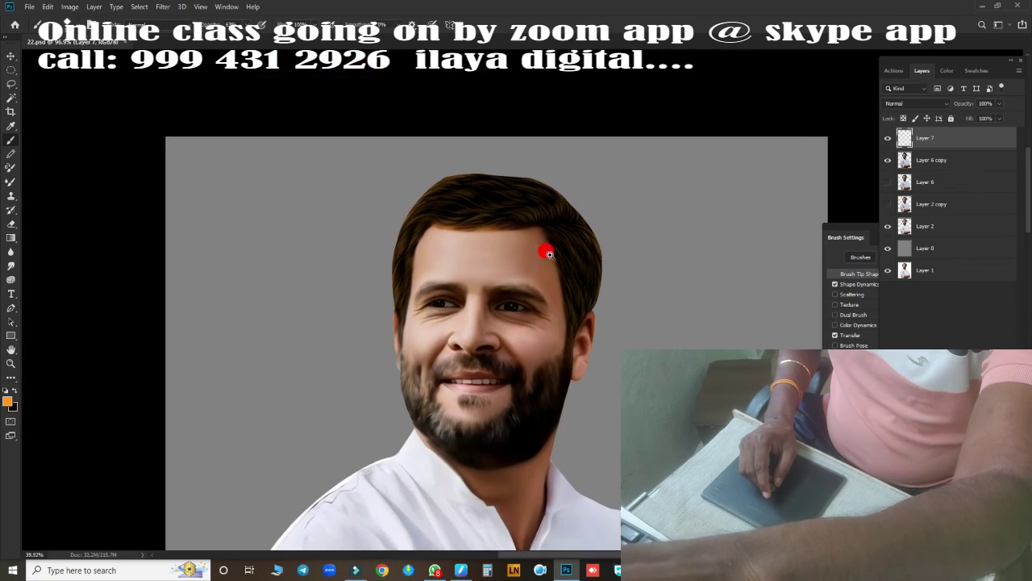